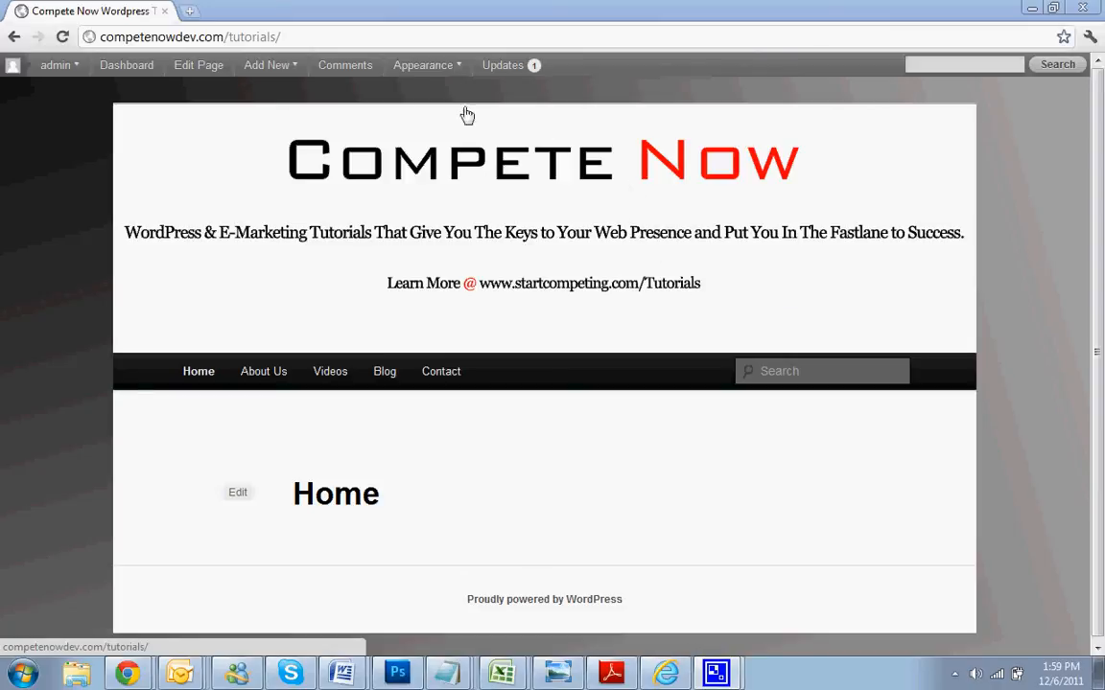
Step: Go to the admin dashboard and search the installable plugins for "wp-cycle"
{"action": "left_click", "coordinate": [129, 67]}
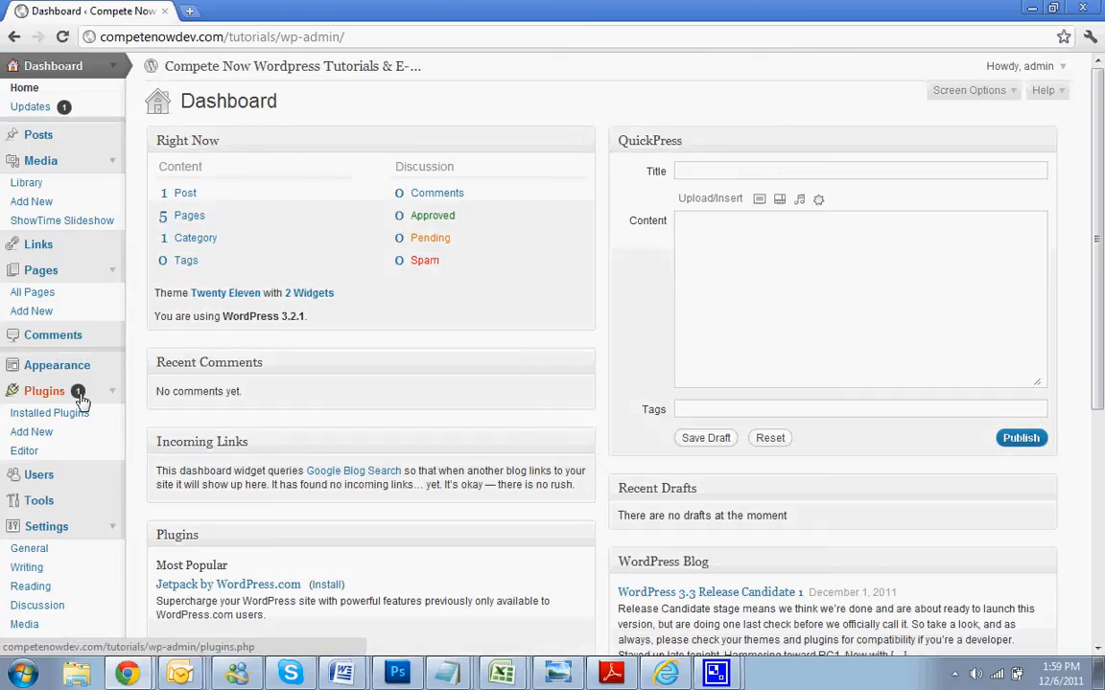
{"action": "left_click", "coordinate": [46, 437]}
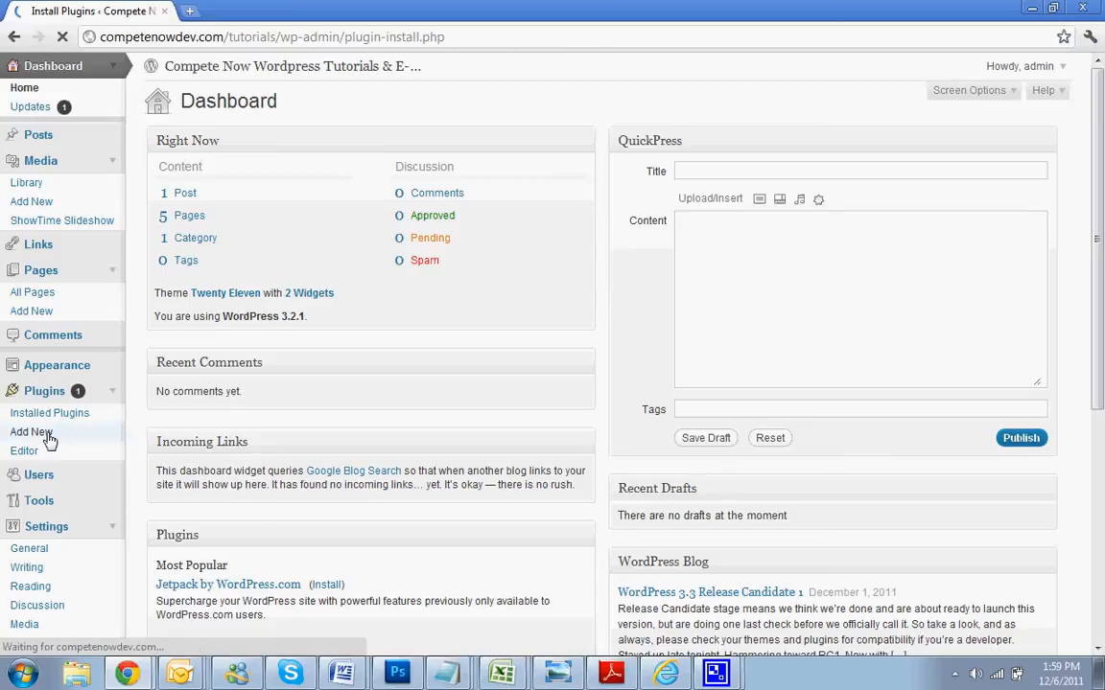
{"action": "left_click", "coordinate": [265, 254]}
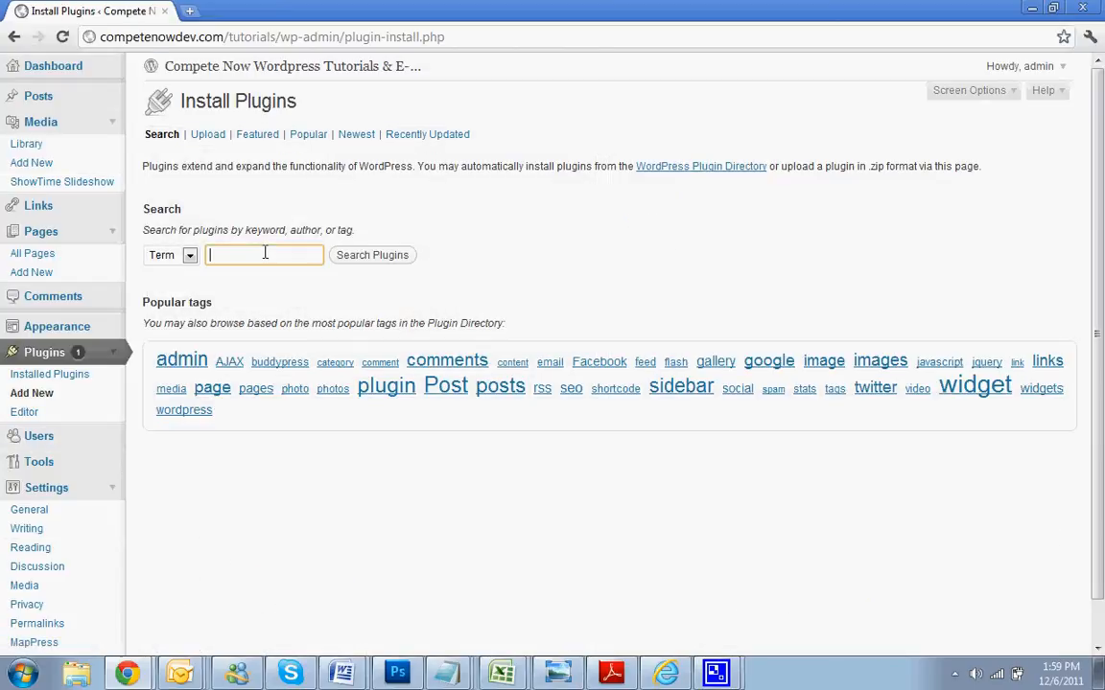
{"action": "type", "text": "wp-"}
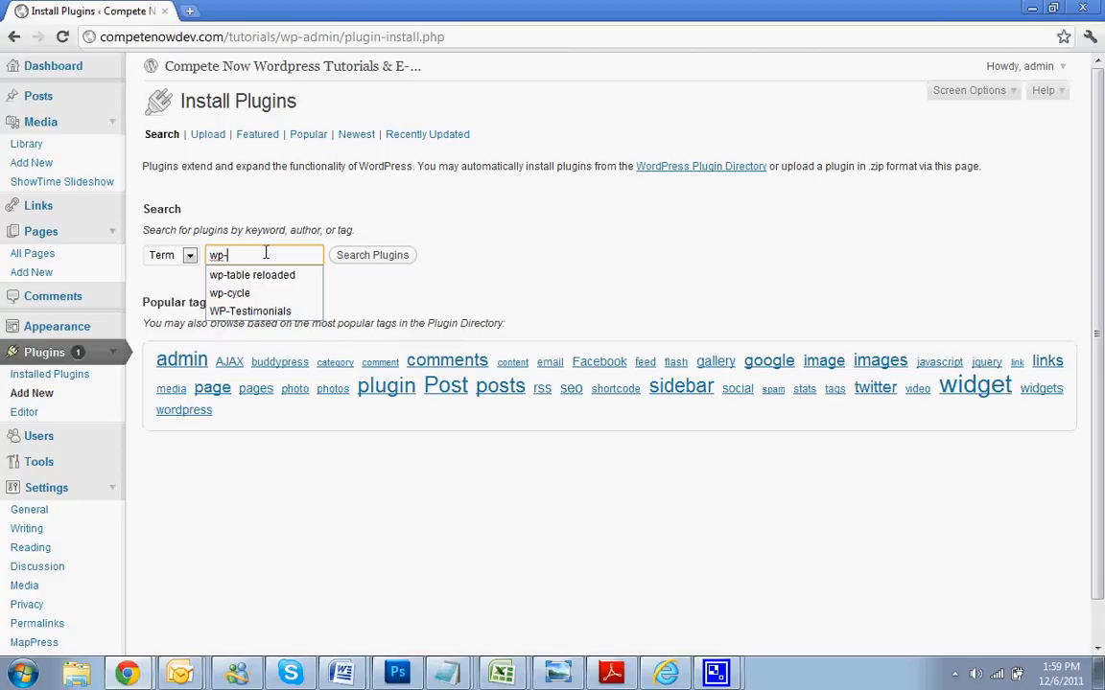
{"action": "type", "text": "cycle"}
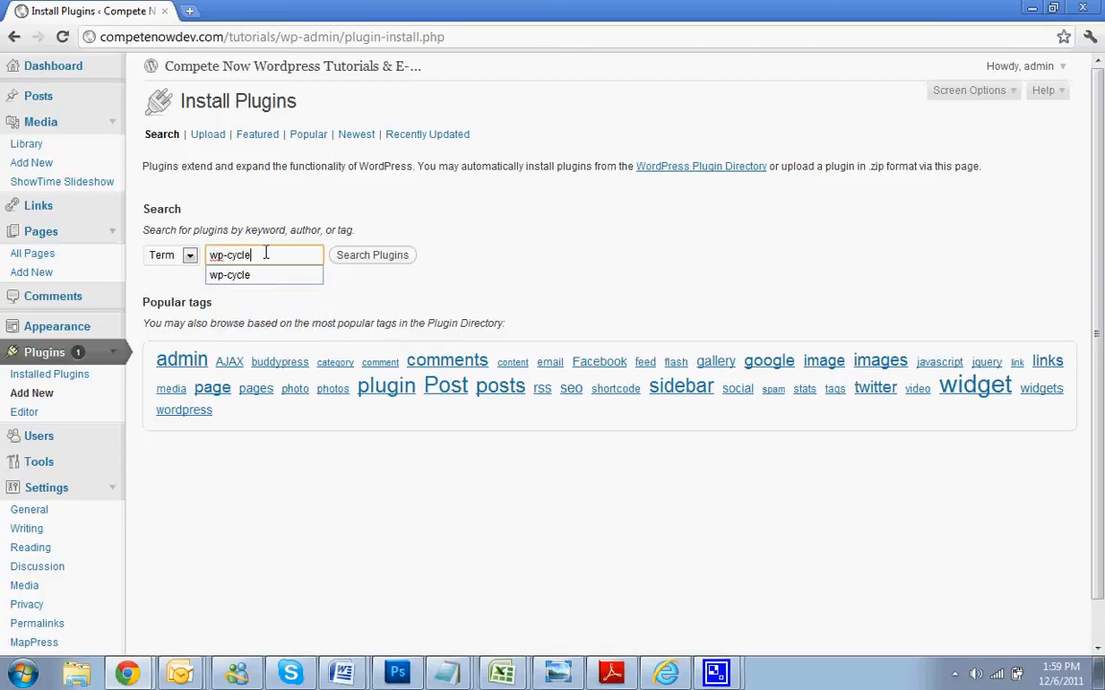
{"action": "left_click", "coordinate": [370, 254]}
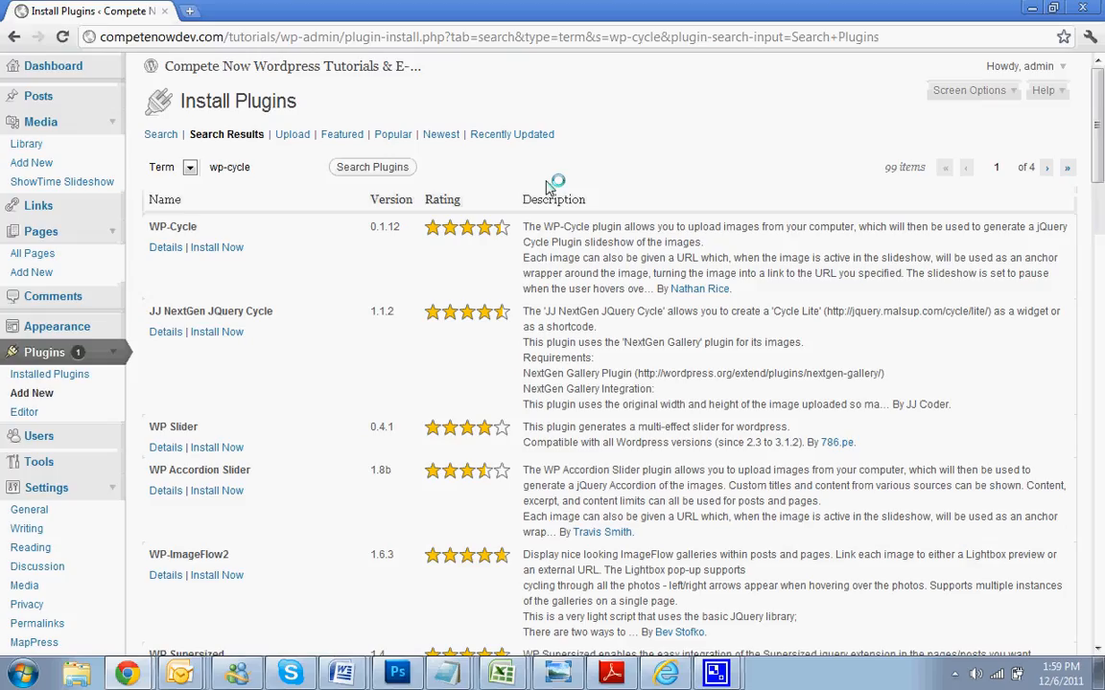
Step: Install the WP-Cycle plugin from the search results and activate it
{"action": "scroll", "coordinate": [552, 186], "scroll_direction": "down", "scroll_amount": 20}
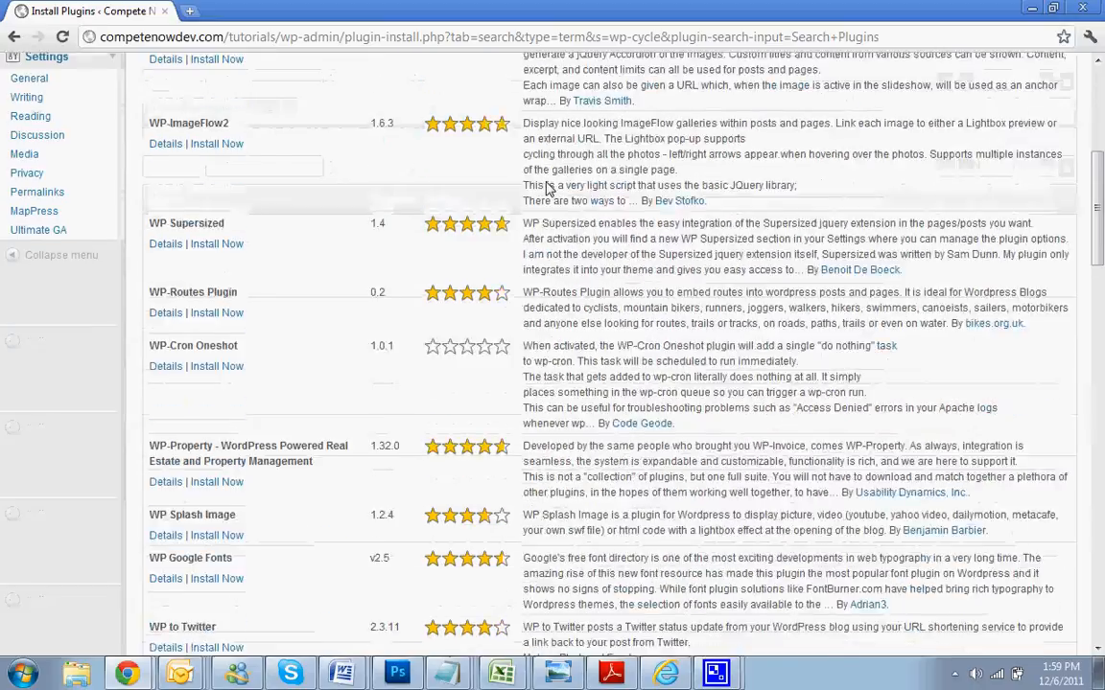
{"action": "scroll", "coordinate": [547, 187], "scroll_direction": "down", "scroll_amount": 4}
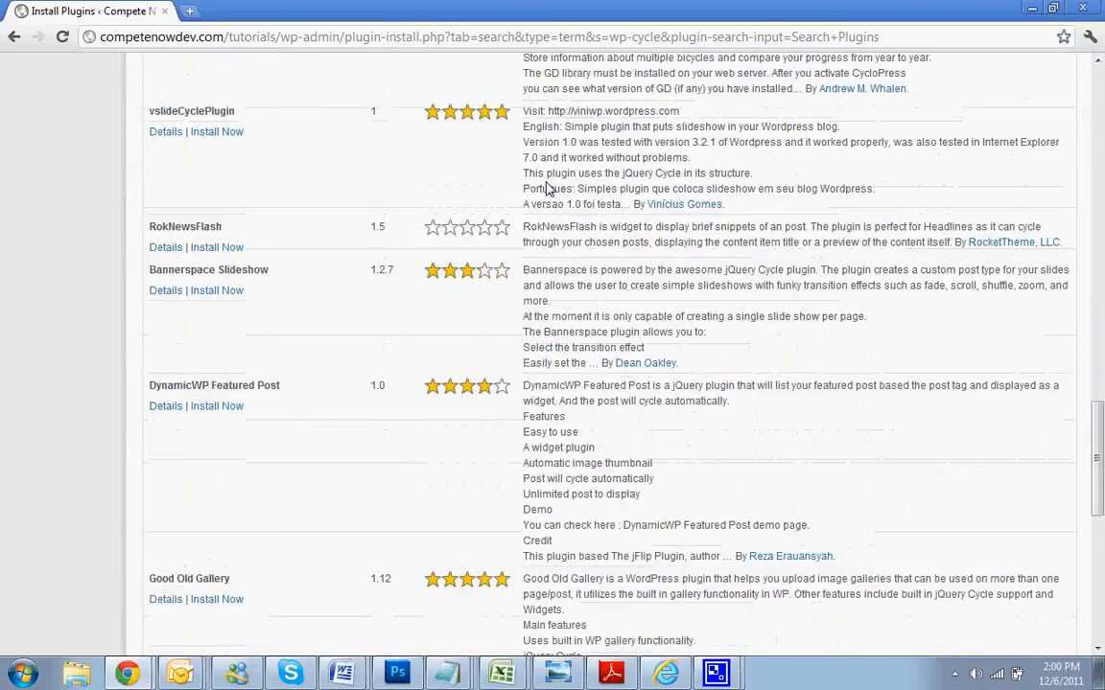
{"action": "scroll", "coordinate": [546, 187], "scroll_direction": "up", "scroll_amount": 20}
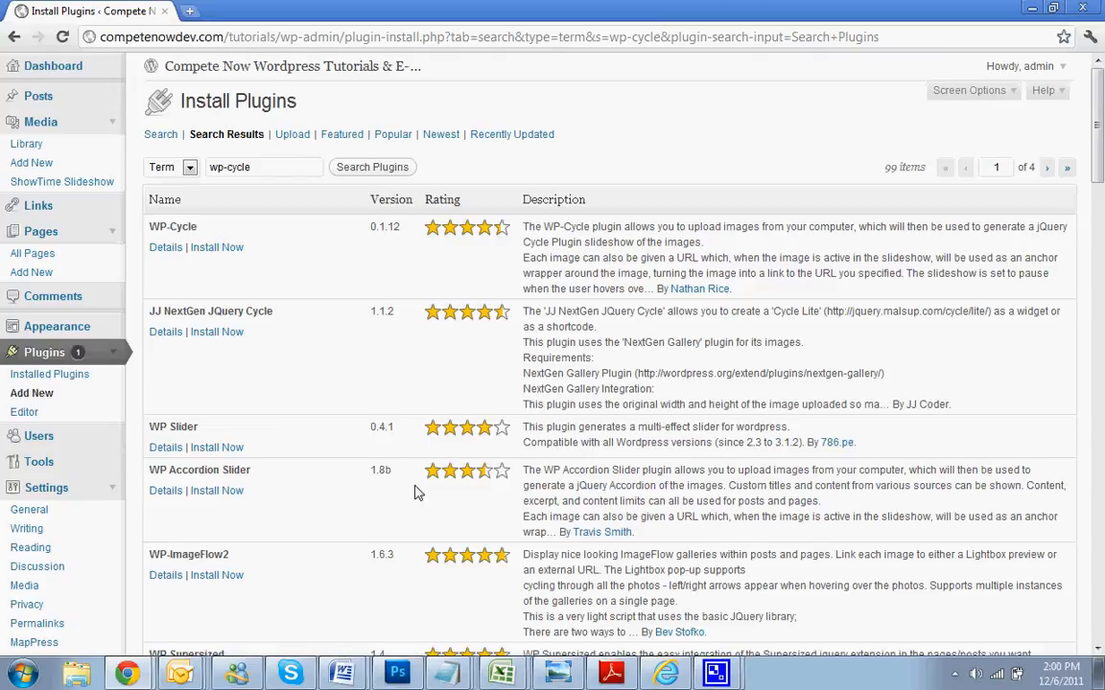
{"action": "left_click", "coordinate": [243, 251]}
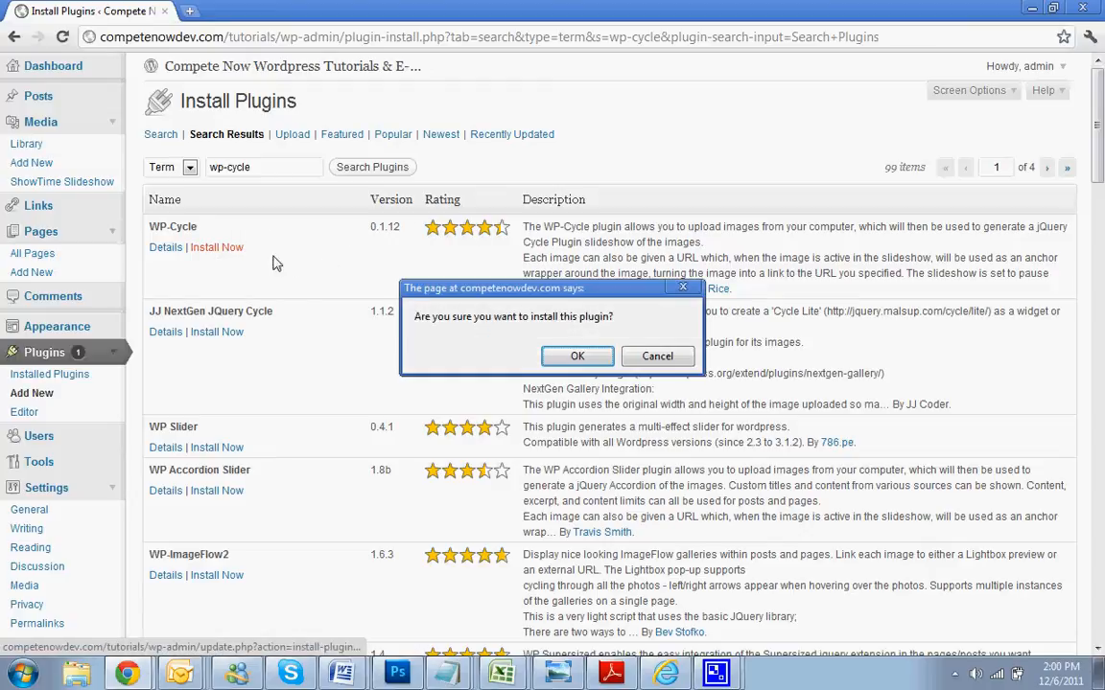
{"action": "left_click", "coordinate": [550, 357]}
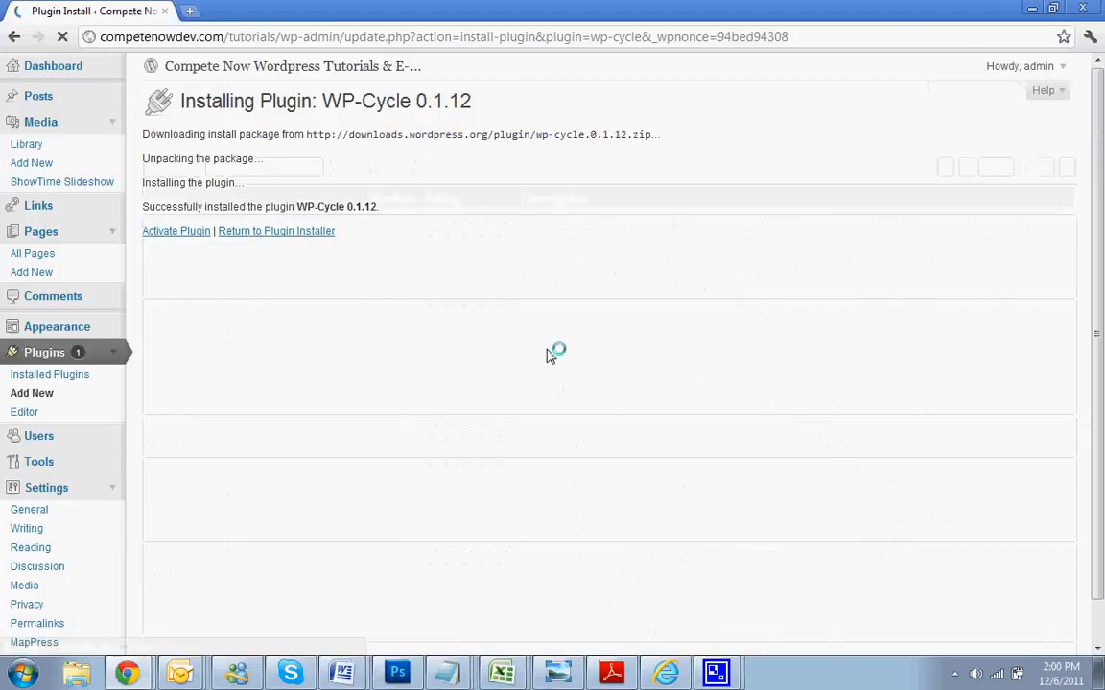
{"action": "left_click", "coordinate": [184, 234]}
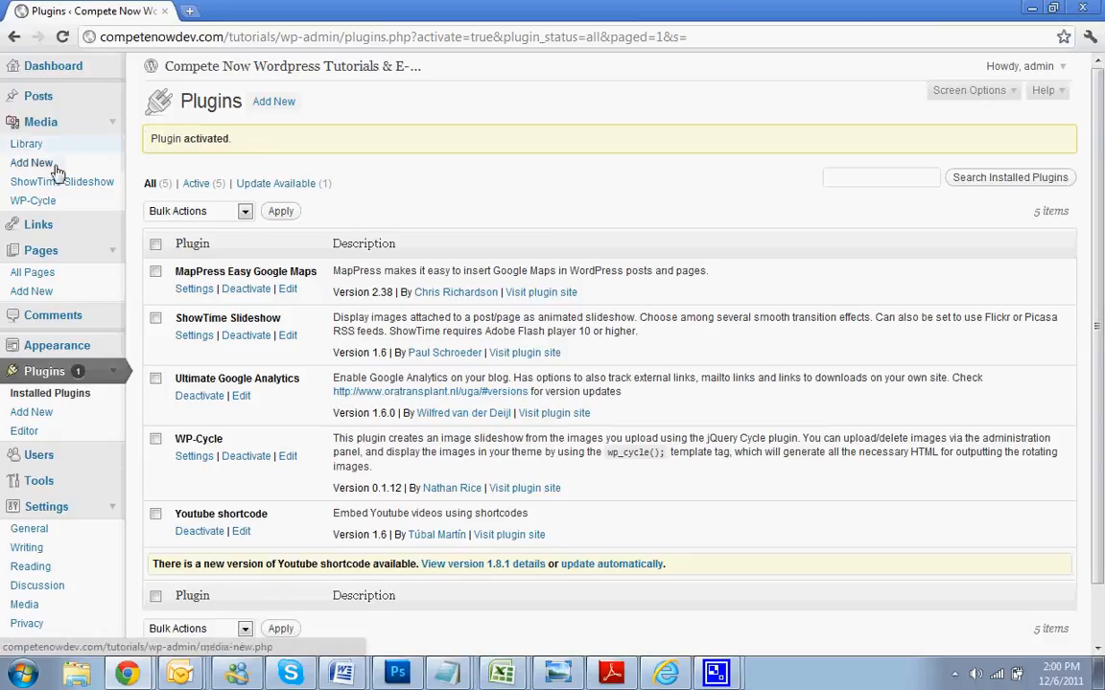
Step: Open the WP-Cycle images and settings page in the media section
{"action": "left_click", "coordinate": [38, 200]}
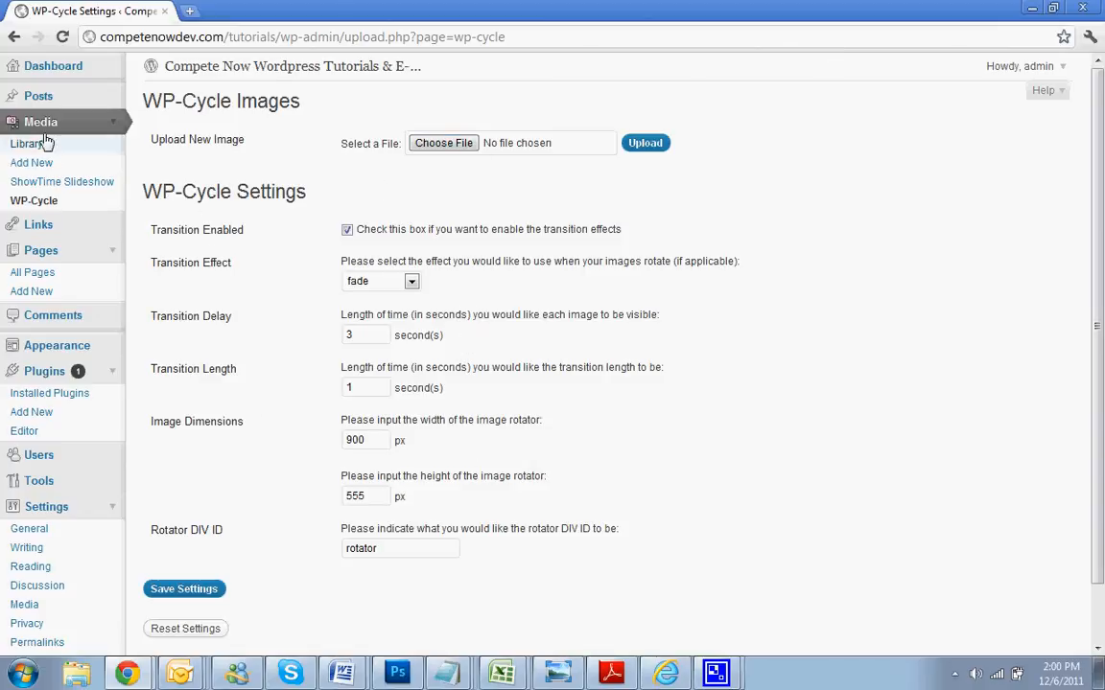
{"action": "left_click", "coordinate": [115, 130]}
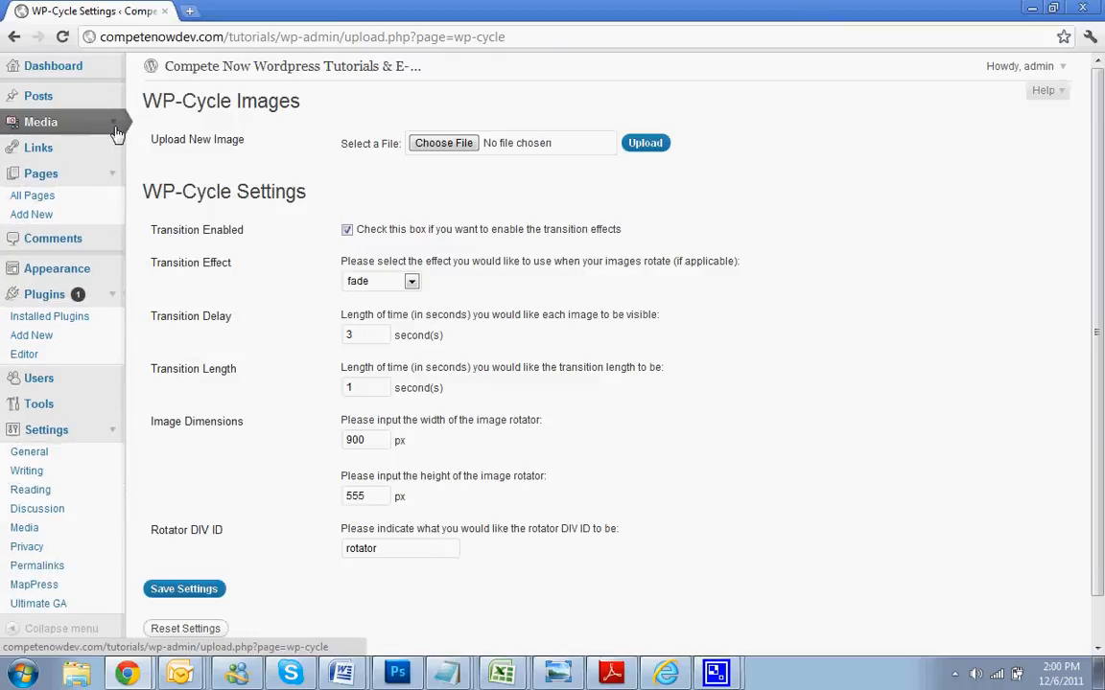
{"action": "left_click", "coordinate": [114, 125]}
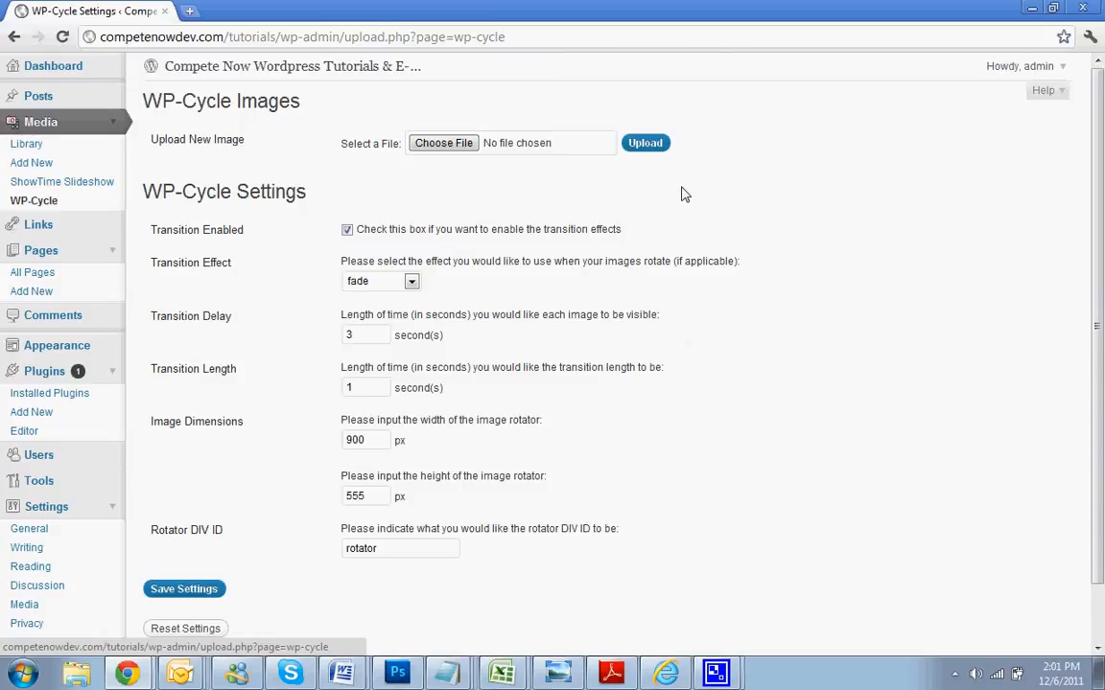
Step: Start choosing a slideshow image and look over the three original pictures in the Homepage Slideshow folder
{"action": "left_click", "coordinate": [444, 146]}
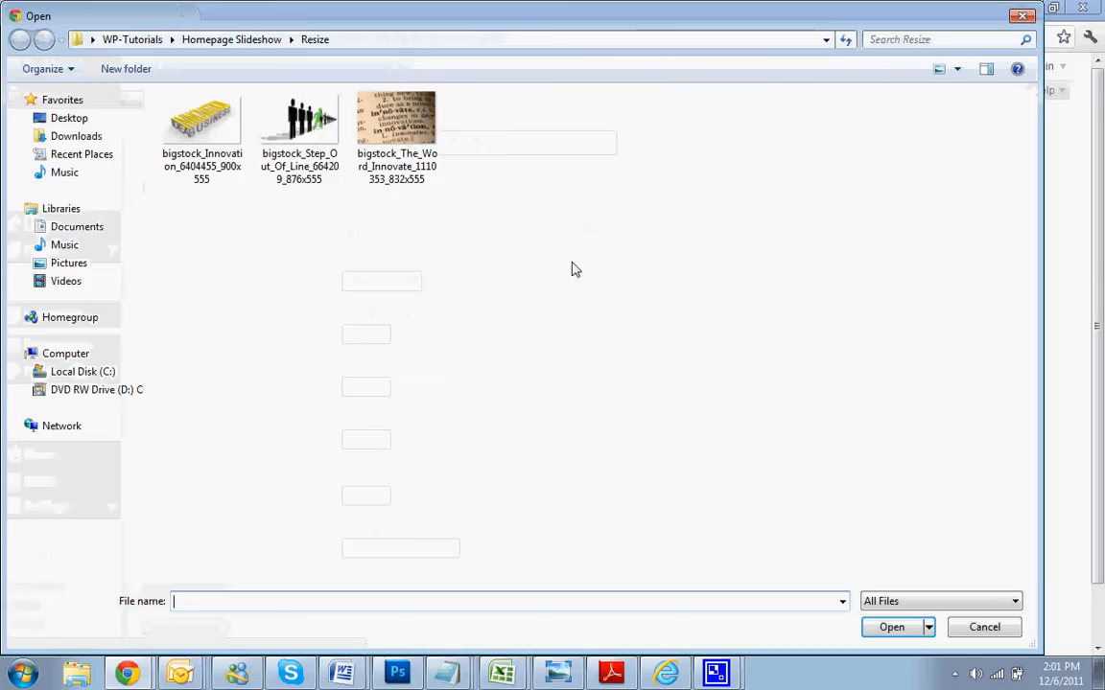
{"action": "left_click", "coordinate": [192, 39]}
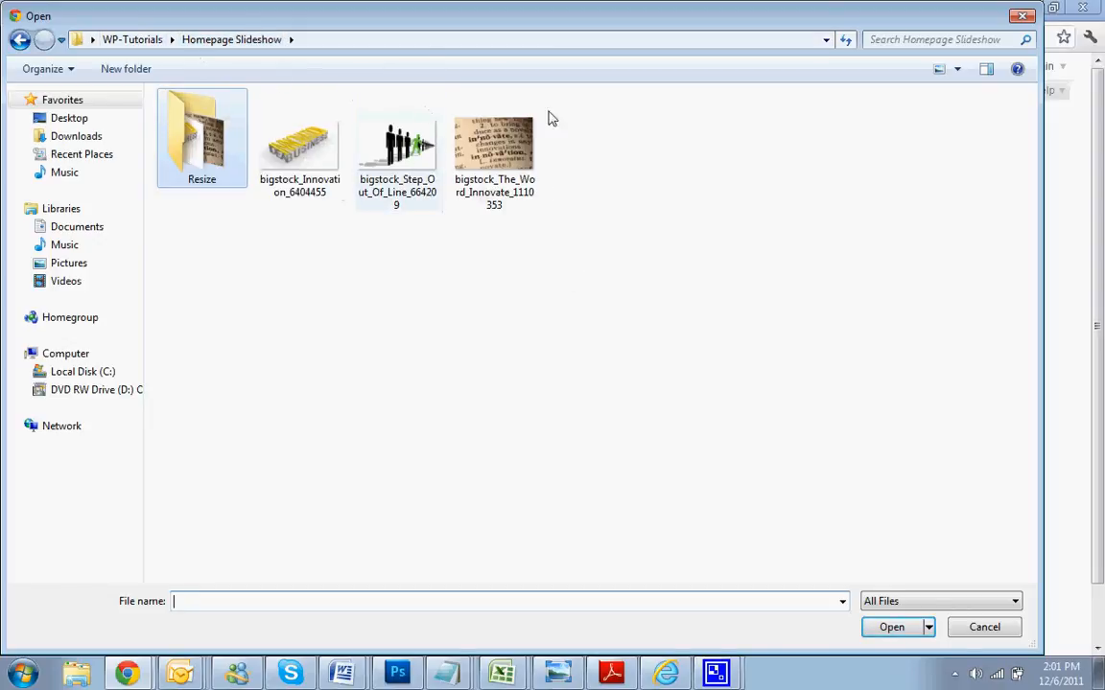
{"action": "left_click", "coordinate": [319, 163]}
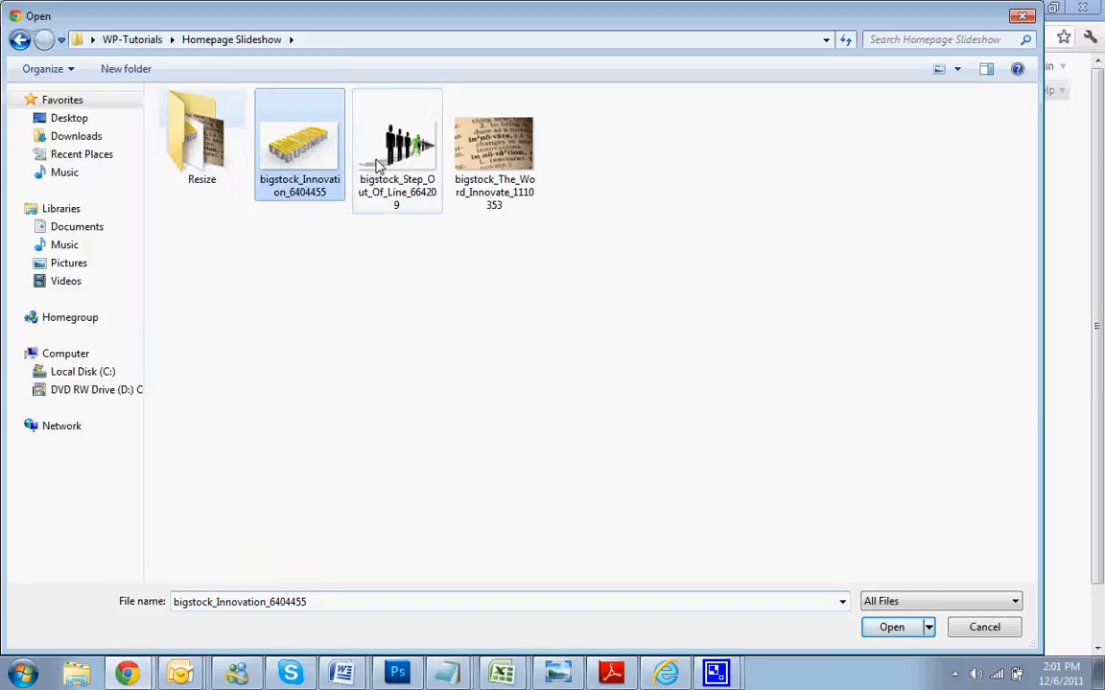
{"action": "left_click", "coordinate": [393, 158]}
{"action": "left_click", "coordinate": [494, 153]}
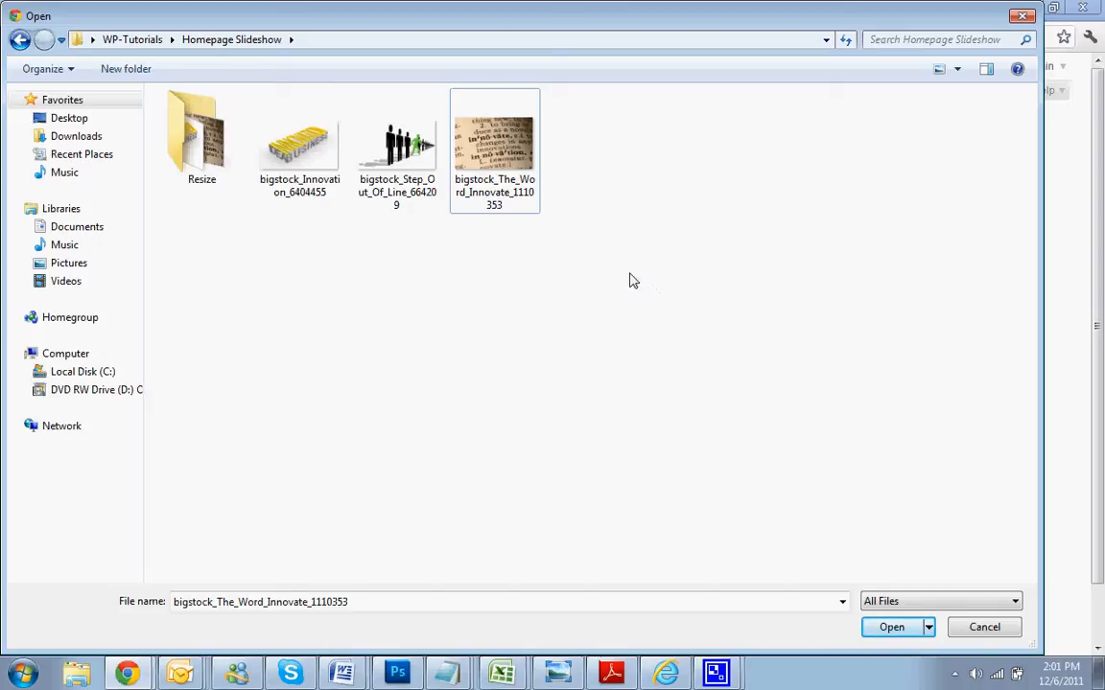
{"action": "left_click", "coordinate": [285, 139]}
{"action": "left_click", "coordinate": [384, 154]}
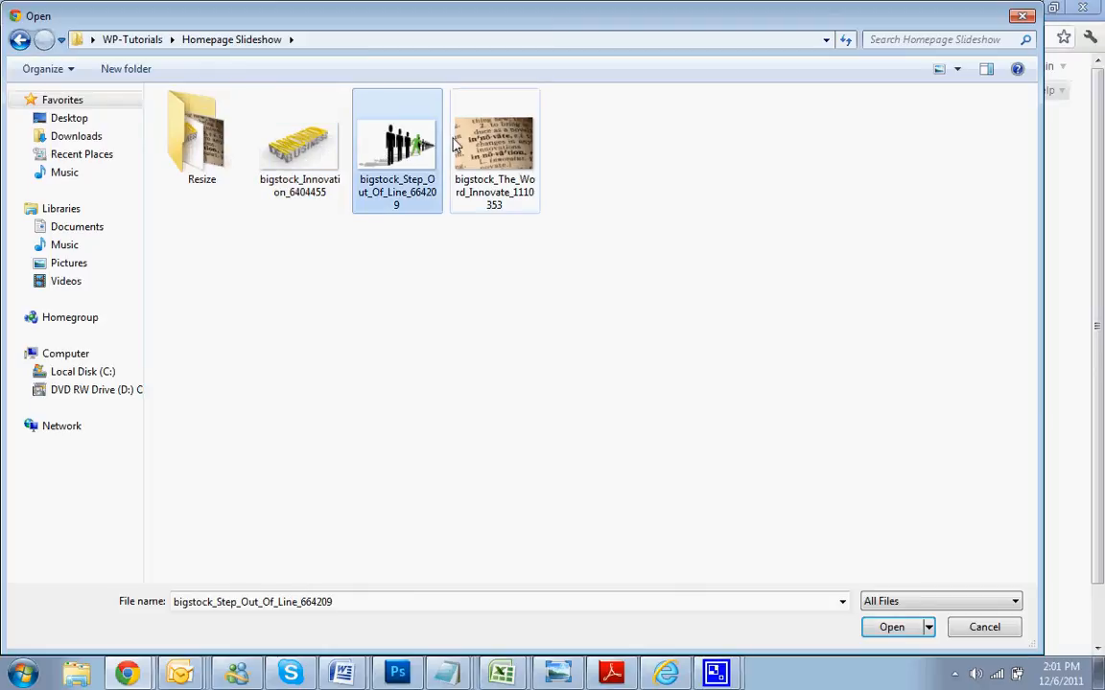
{"action": "left_click", "coordinate": [465, 140]}
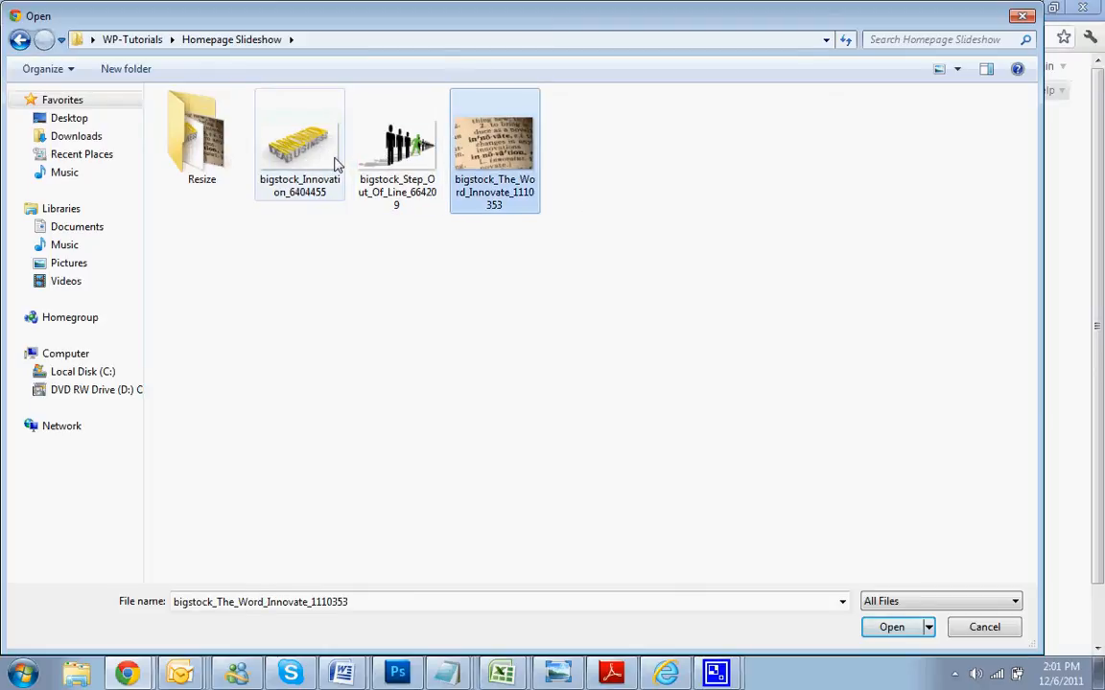
{"action": "left_click", "coordinate": [334, 163]}
{"action": "left_click", "coordinate": [463, 152]}
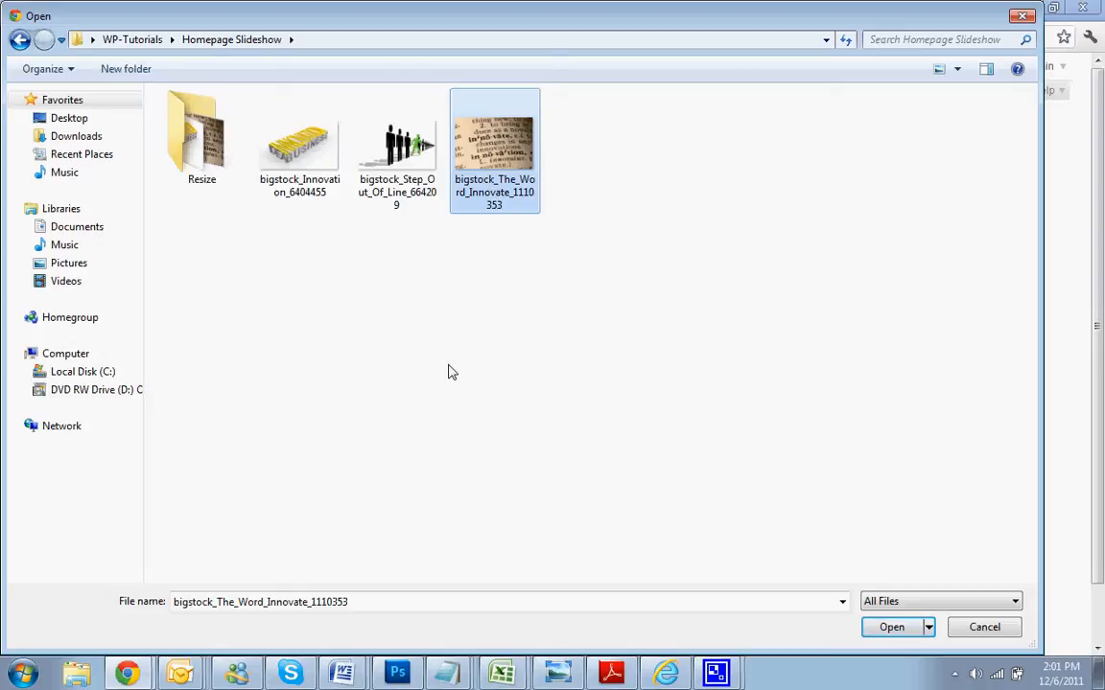
Step: Try to upload bigstock_Step_Out_Of_Line_664209_876x555 from the Resize folder to the WP-Cycle images
{"action": "left_click", "coordinate": [184, 144]}
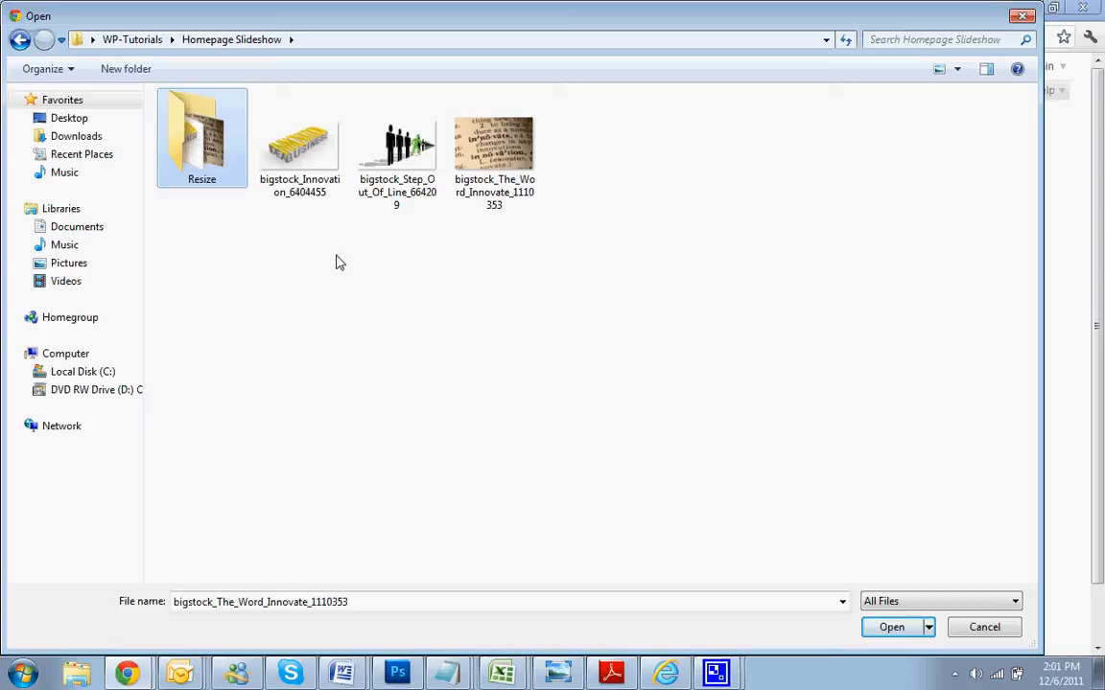
{"action": "double_click", "coordinate": [220, 163]}
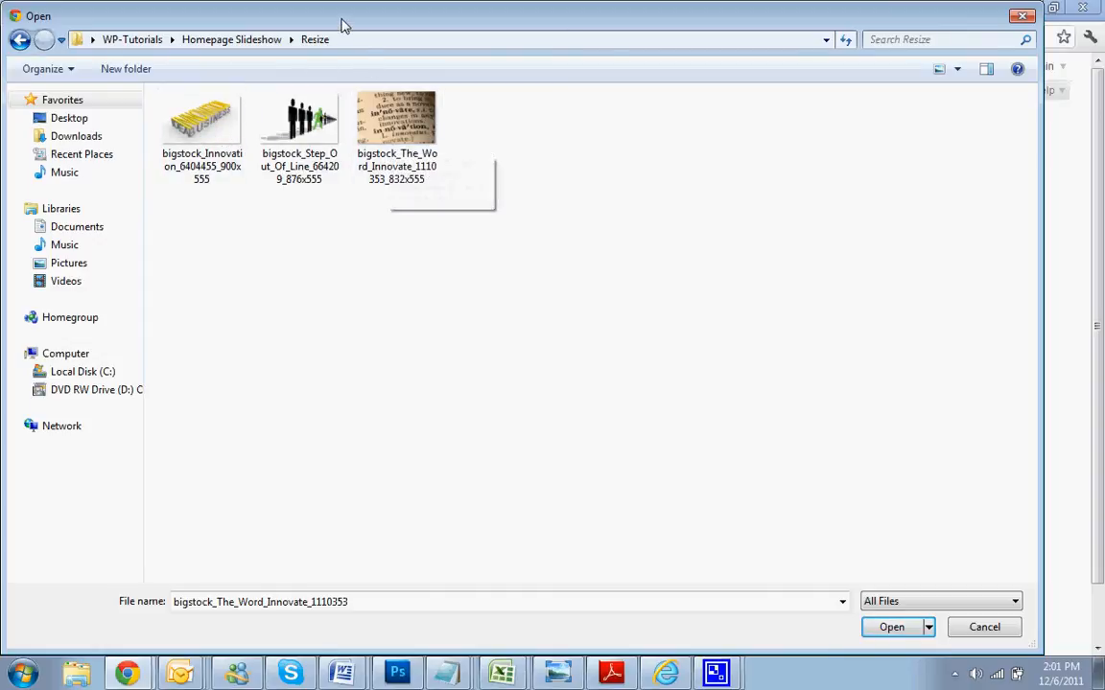
{"action": "left_click_drag", "start_coordinate": [342, 25], "coordinate": [355, 27]}
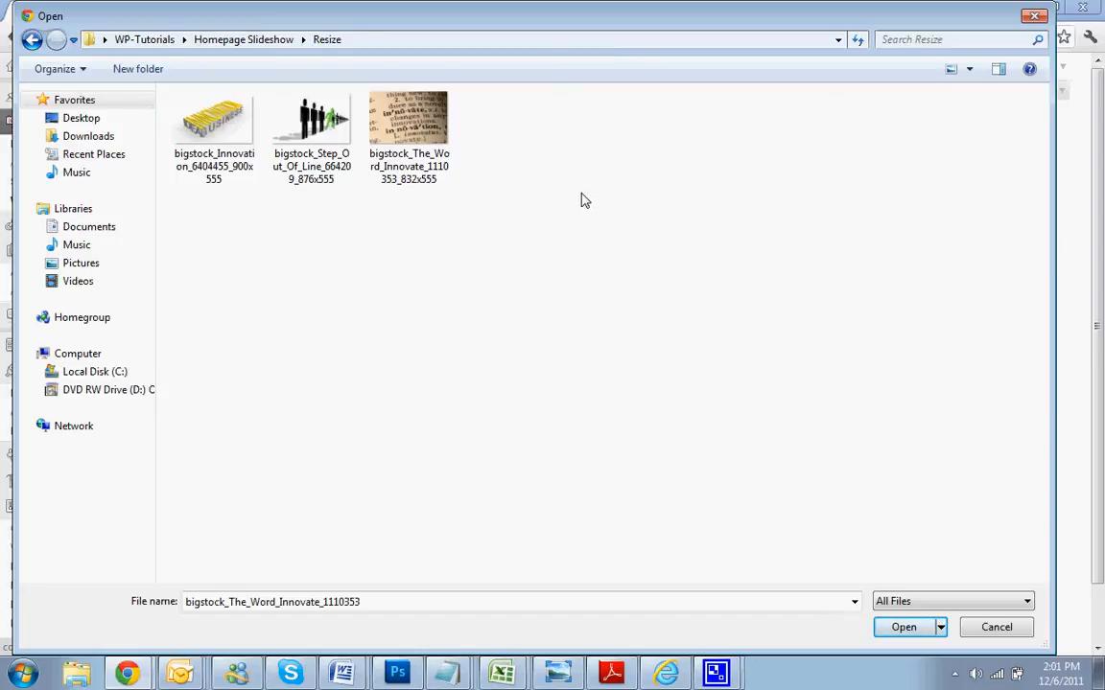
{"action": "left_click", "coordinate": [311, 125]}
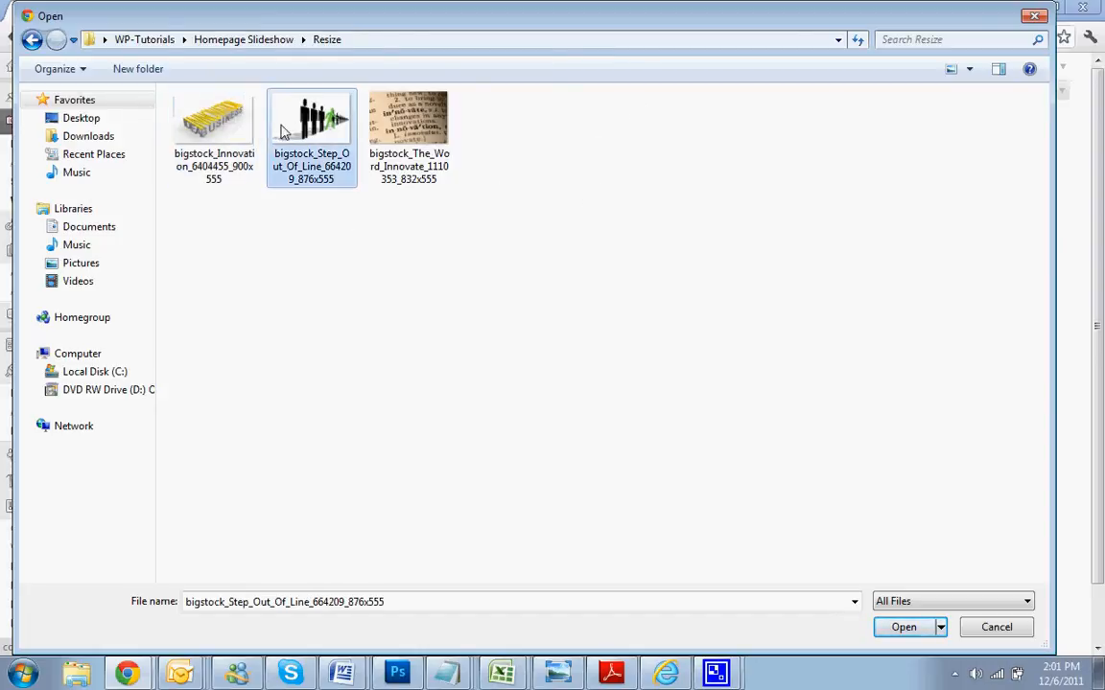
{"action": "left_click", "coordinate": [414, 140]}
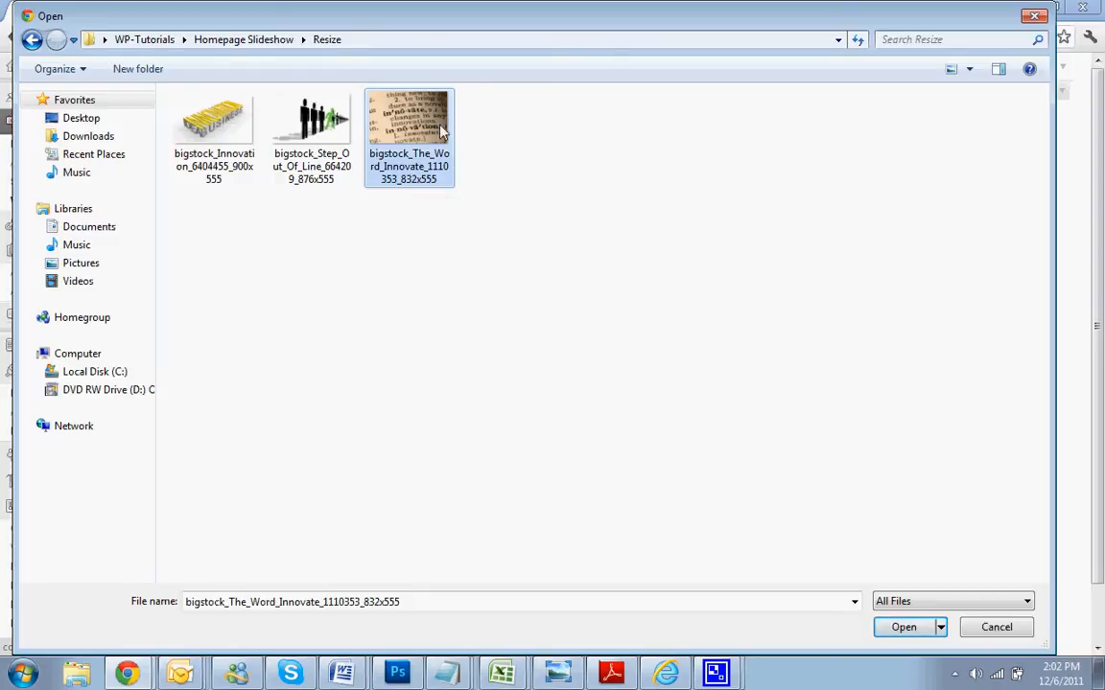
{"action": "left_click", "coordinate": [311, 120]}
{"action": "double_click", "coordinate": [311, 120]}
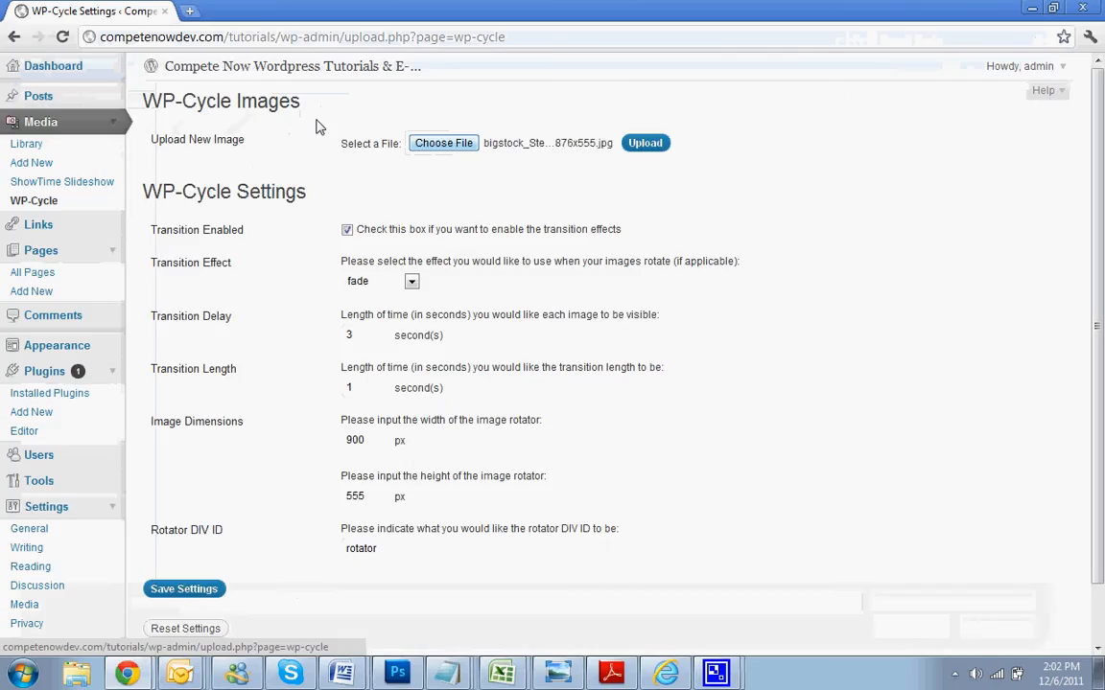
{"action": "left_click", "coordinate": [644, 142]}
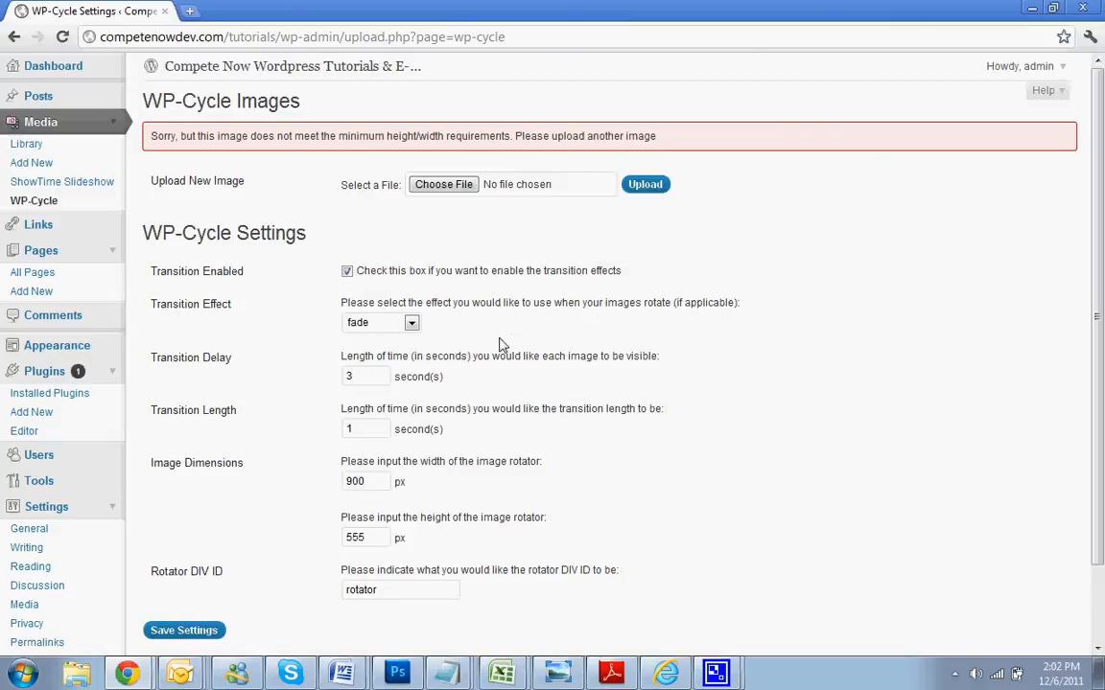
Step: Set both the width and the height of the image rotator to 500 px
{"action": "scroll", "coordinate": [425, 383], "scroll_direction": "down", "scroll_amount": 2}
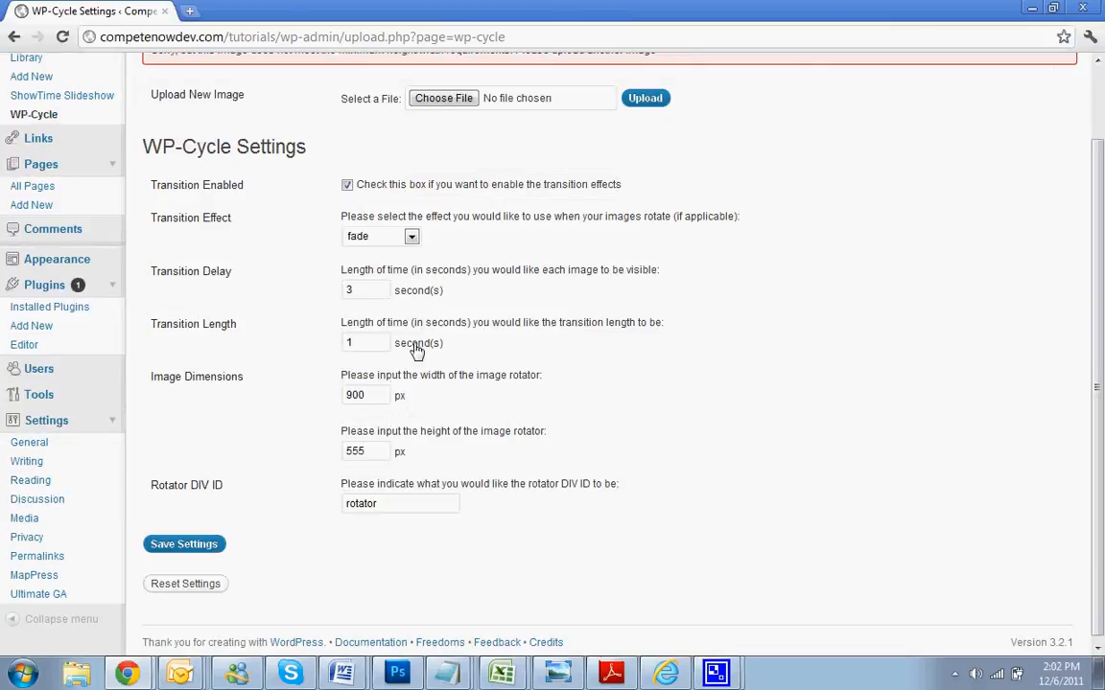
{"action": "double_click", "coordinate": [365, 394]}
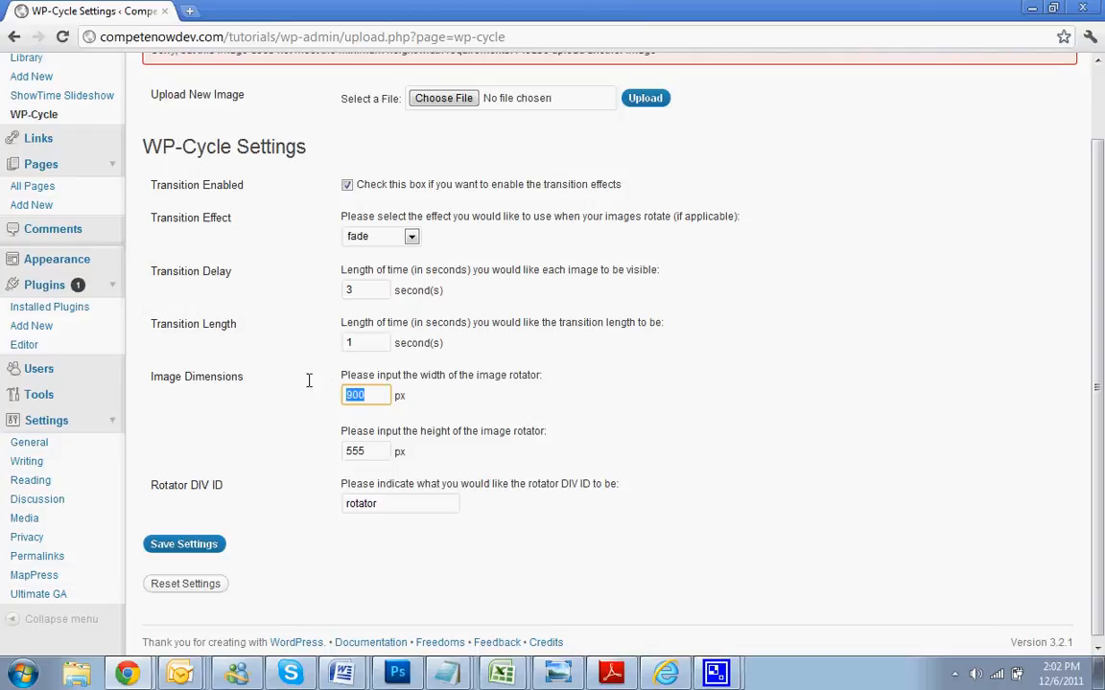
{"action": "key", "text": "Tab"}
{"action": "type", "text": "500"}
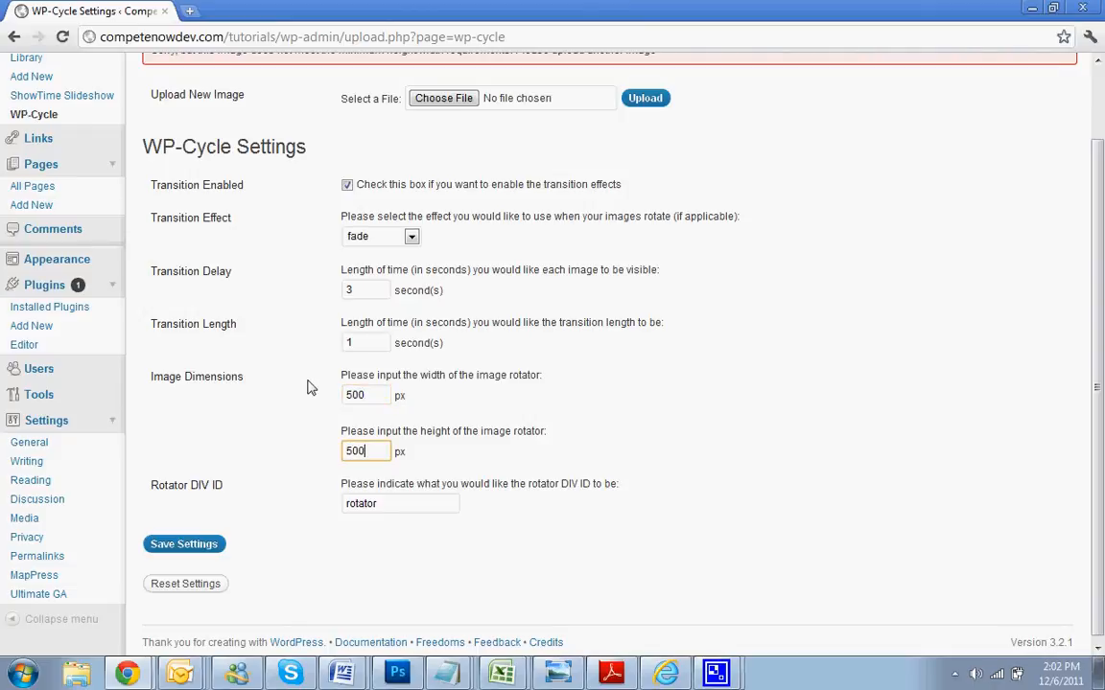
Step: Try again to upload bigstock_Step_Out_Of_Line_664209_876x555 from the Resize folder to the WP-Cycle images
{"action": "scroll", "coordinate": [614, 172], "scroll_direction": "up", "scroll_amount": 2}
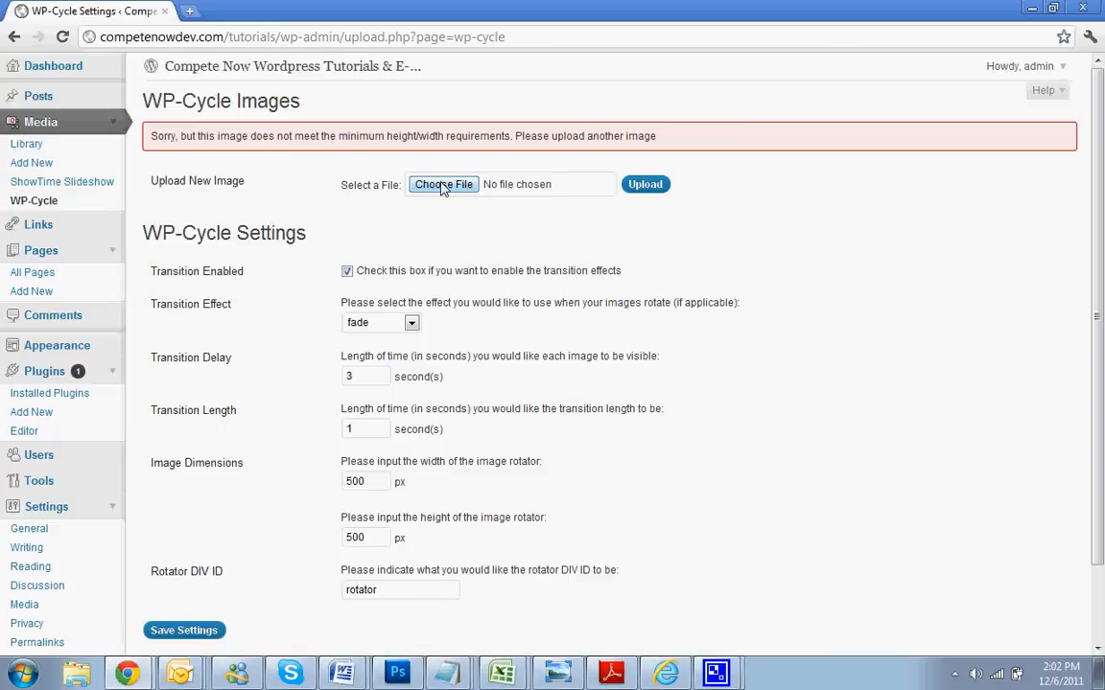
{"action": "left_click", "coordinate": [444, 183]}
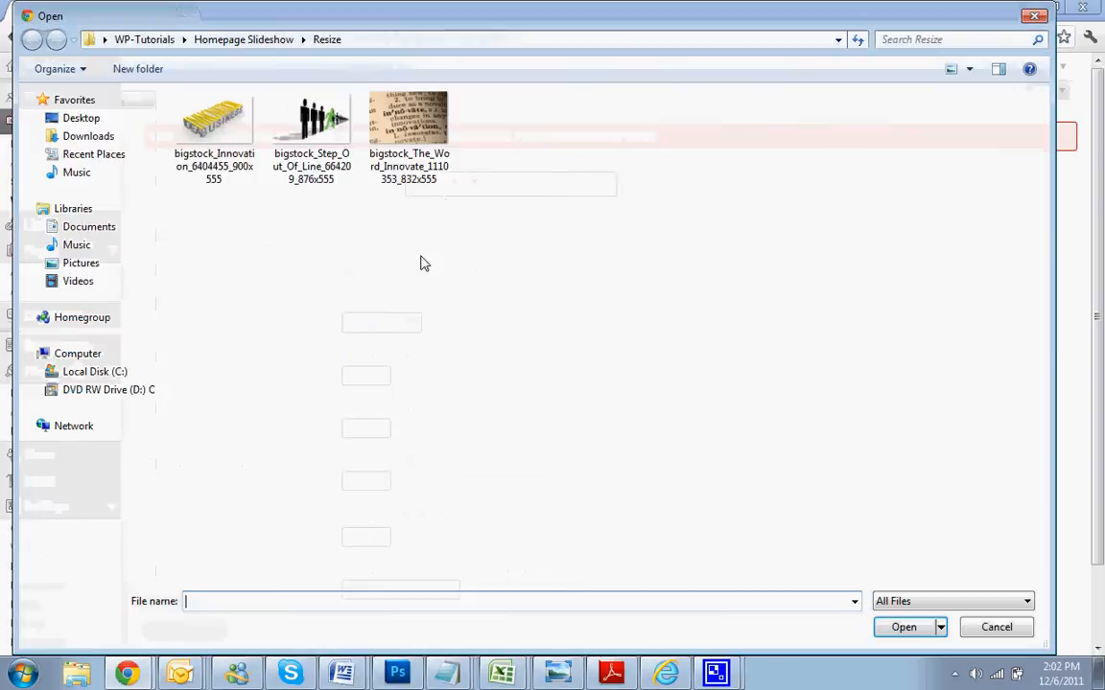
{"action": "double_click", "coordinate": [303, 137]}
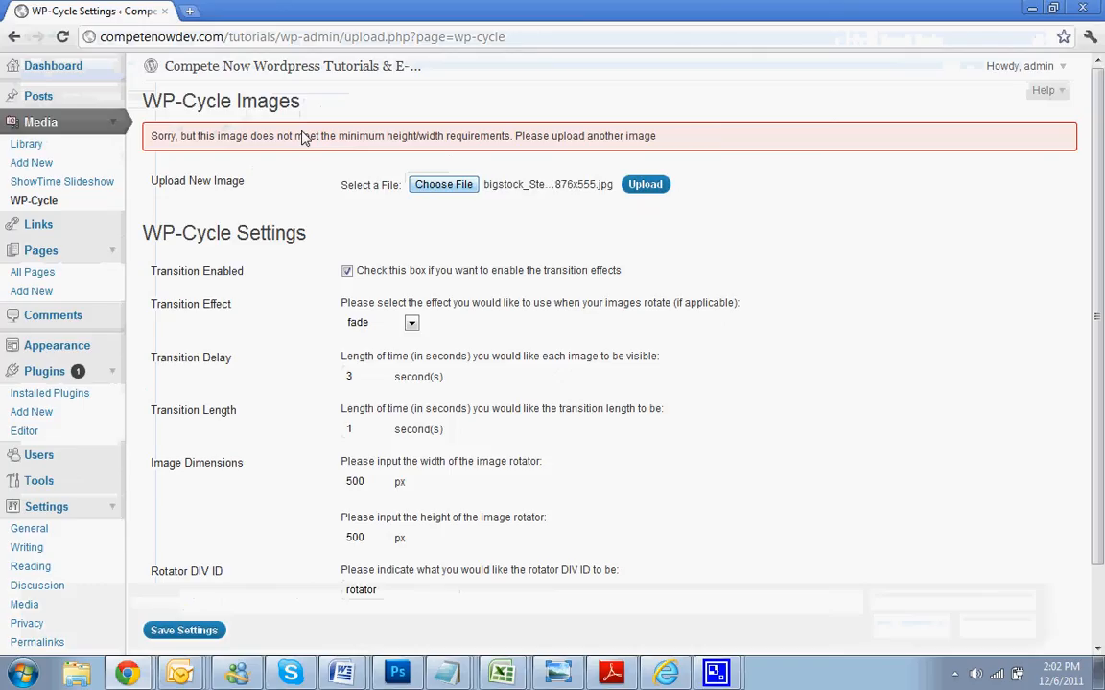
{"action": "left_click", "coordinate": [645, 184]}
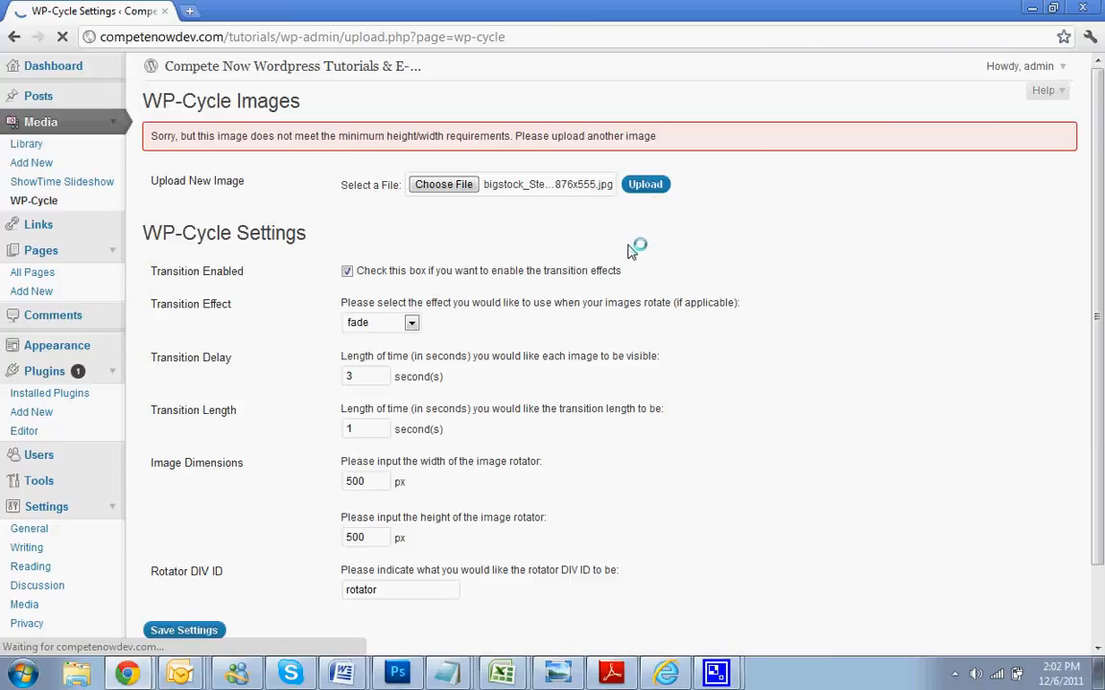
{"action": "left_click", "coordinate": [468, 188]}
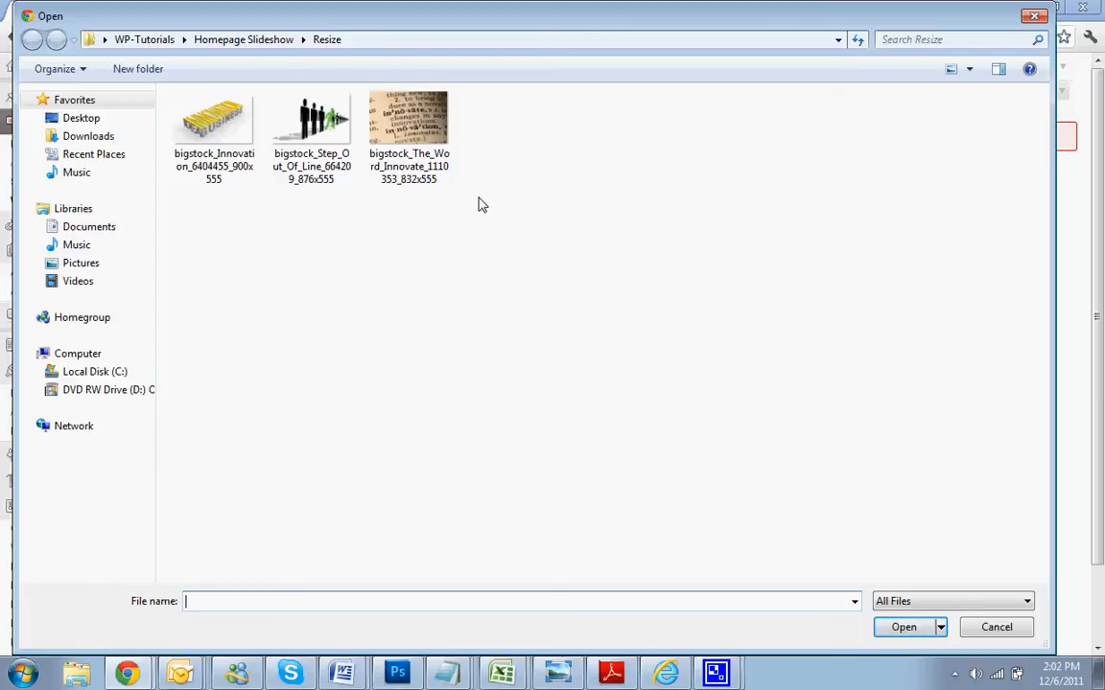
{"action": "left_click", "coordinate": [1035, 16]}
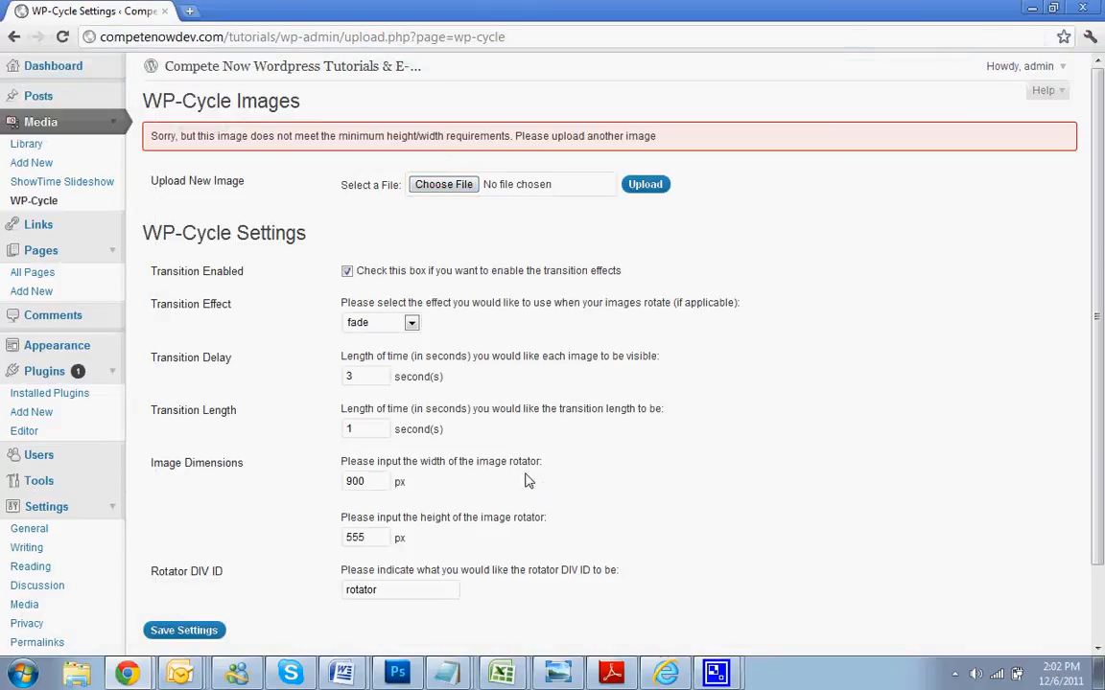
Step: Set the image rotator's width to 600 px and height to 400 px, and save the WP-Cycle settings
{"action": "double_click", "coordinate": [366, 533]}
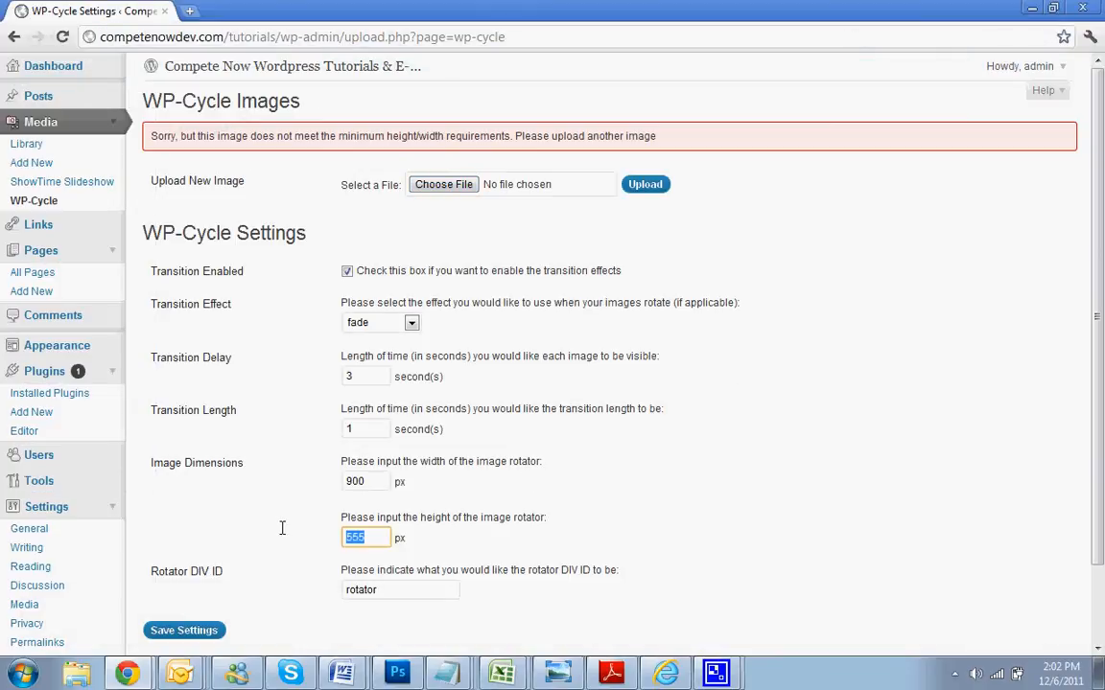
{"action": "double_click", "coordinate": [360, 482]}
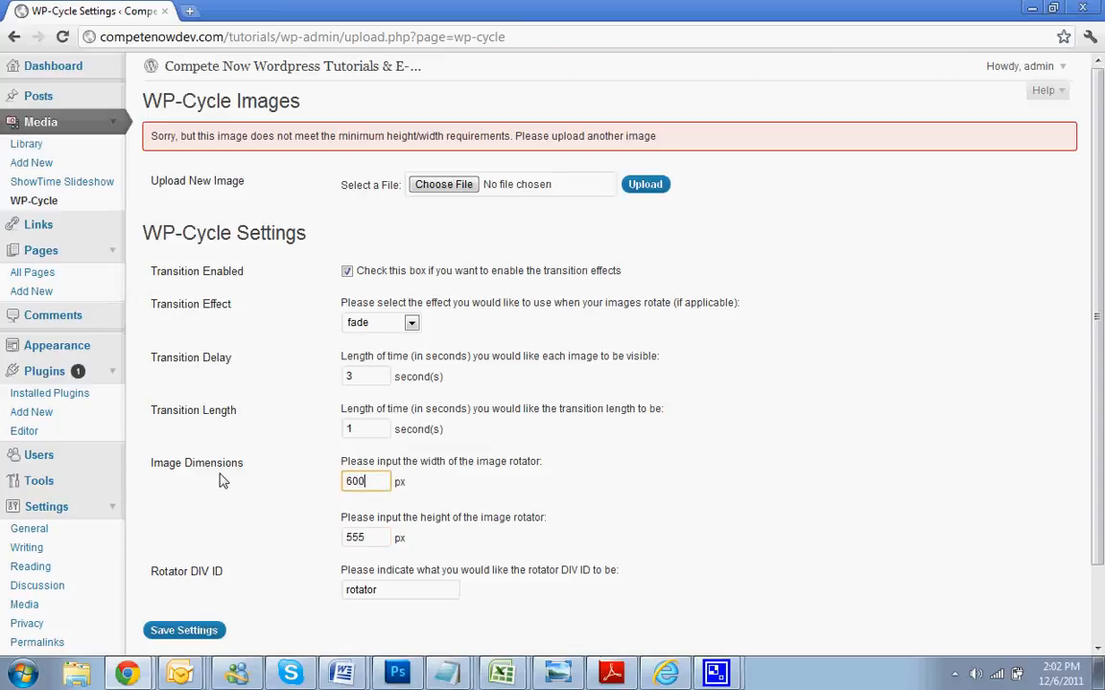
{"action": "double_click", "coordinate": [356, 538]}
{"action": "left_click", "coordinate": [198, 631]}
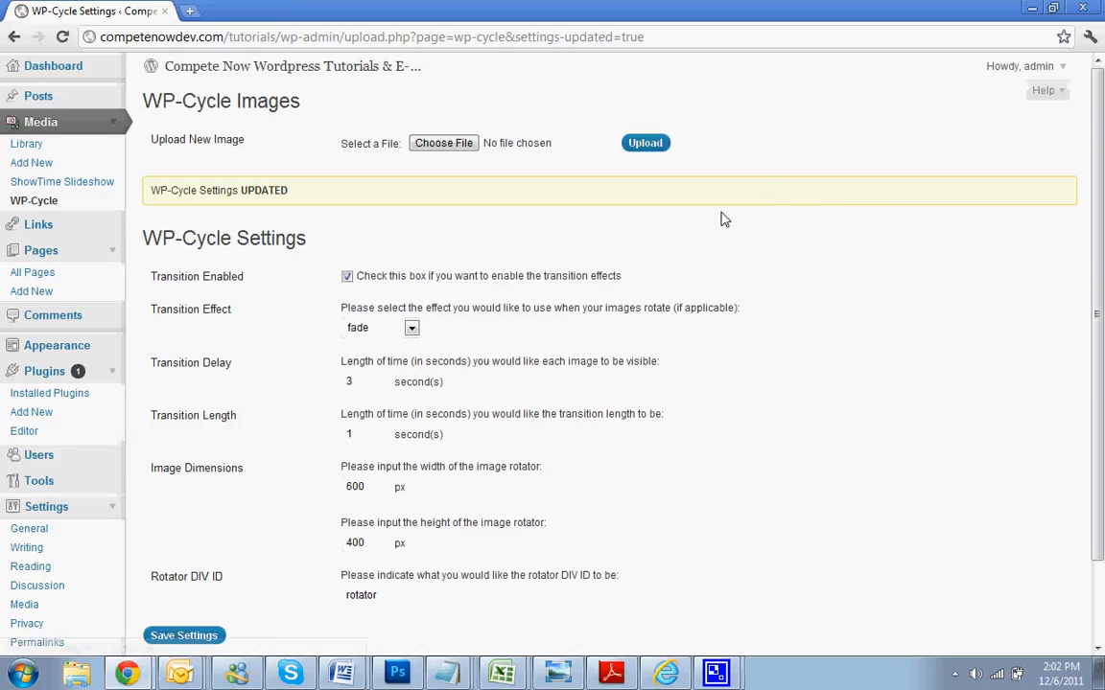
Step: Upload bigstock_Step_Out_Of_Line_664209_876x555 from the Resize folder as the first slideshow image
{"action": "left_click", "coordinate": [443, 143]}
{"action": "double_click", "coordinate": [288, 129]}
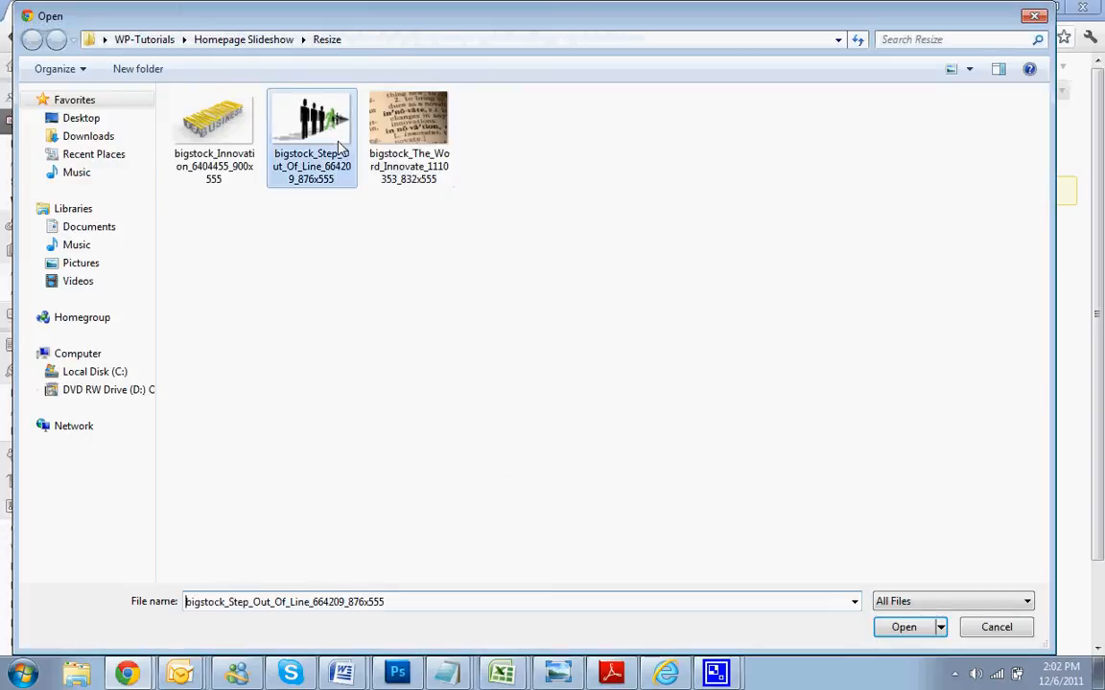
{"action": "left_click", "coordinate": [645, 144]}
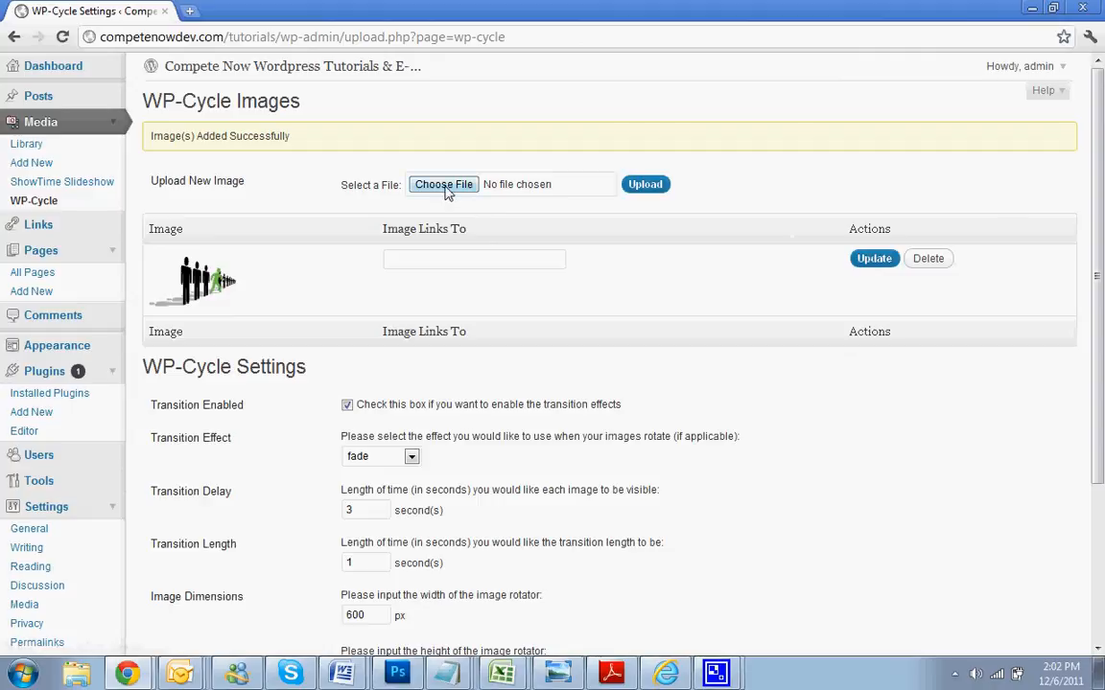
Step: Upload bigstock_The_Word_Innovate_1110353_832x555 from the Resize folder as the second slideshow image
{"action": "left_click", "coordinate": [445, 189]}
{"action": "double_click", "coordinate": [399, 154]}
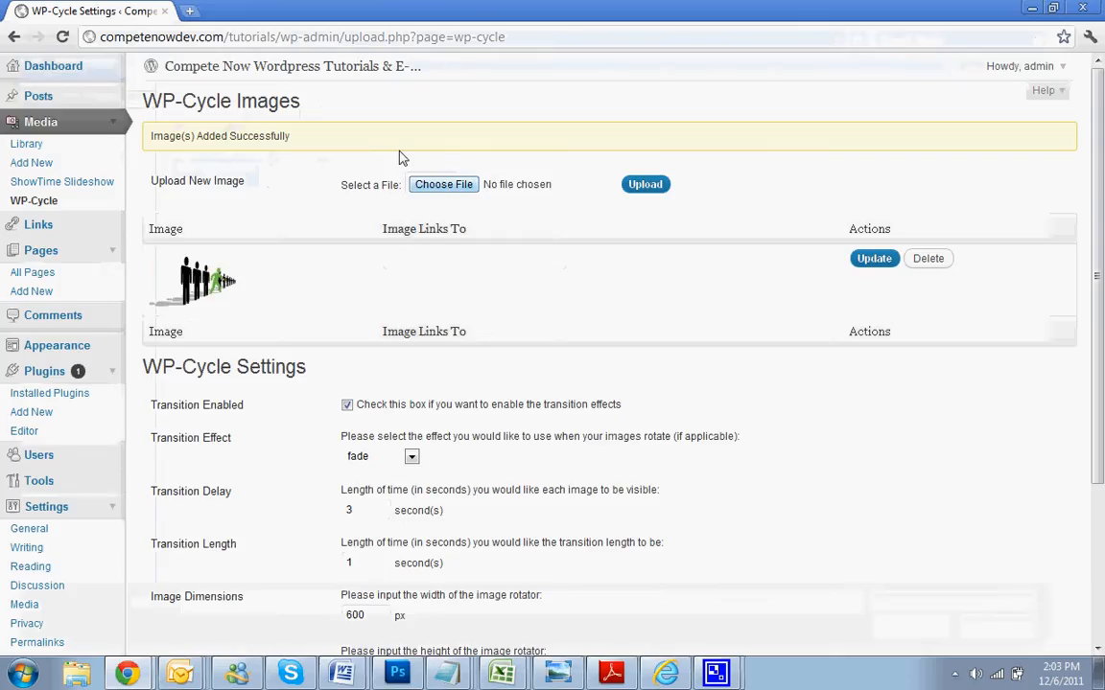
{"action": "left_click", "coordinate": [645, 184]}
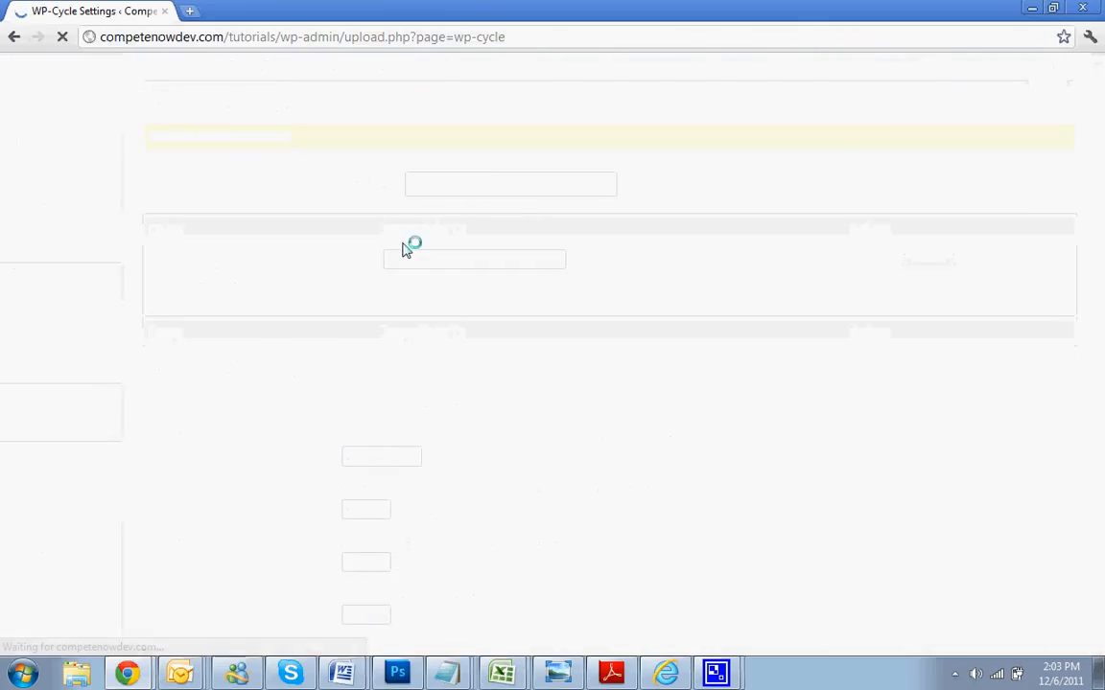
Step: Upload bigstock_Innovation_6404455_900x555 from the Resize folder as the third slideshow image and review the WP-Cycle settings
{"action": "left_click", "coordinate": [441, 182]}
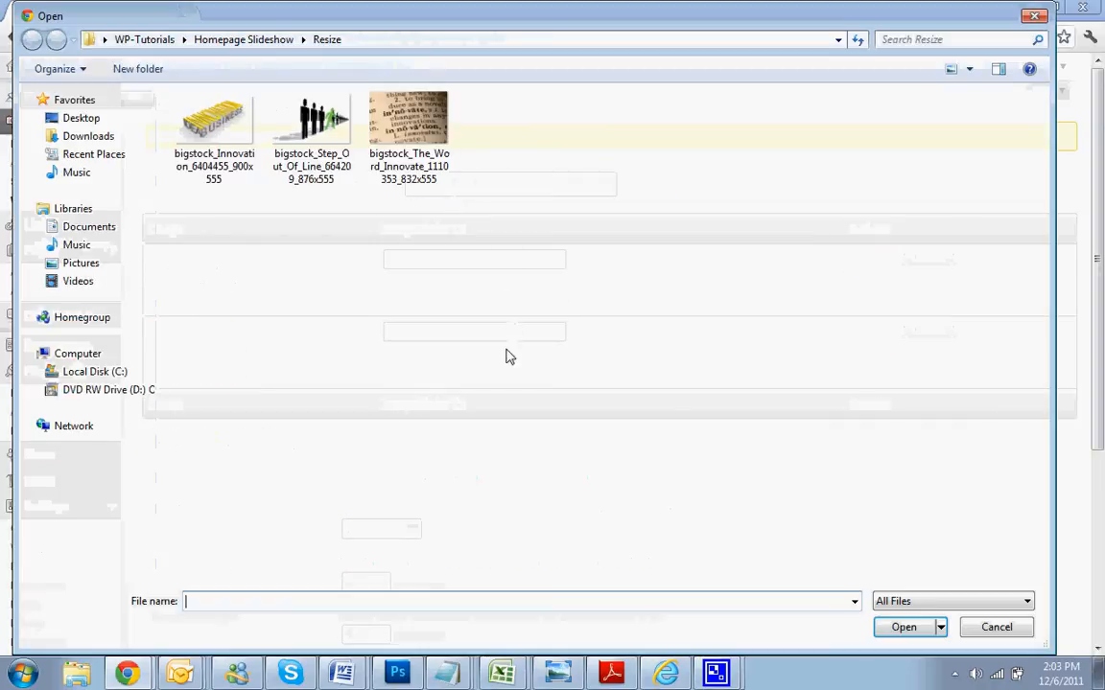
{"action": "double_click", "coordinate": [213, 123]}
{"action": "left_click", "coordinate": [633, 188]}
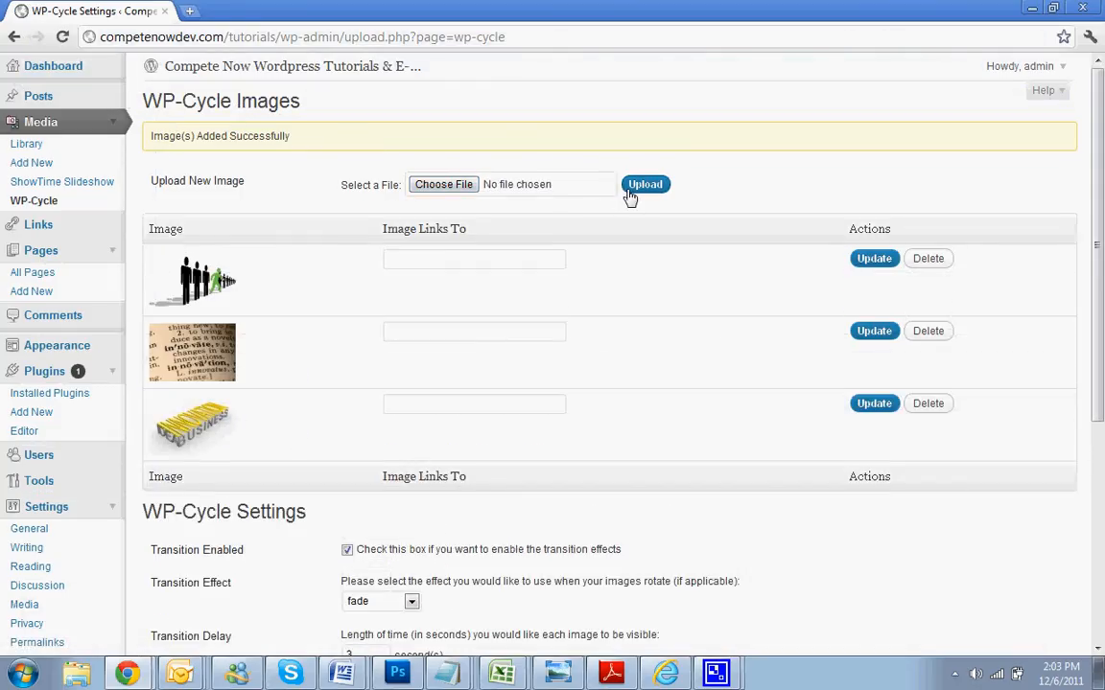
{"action": "scroll", "coordinate": [480, 308], "scroll_direction": "down", "scroll_amount": 5}
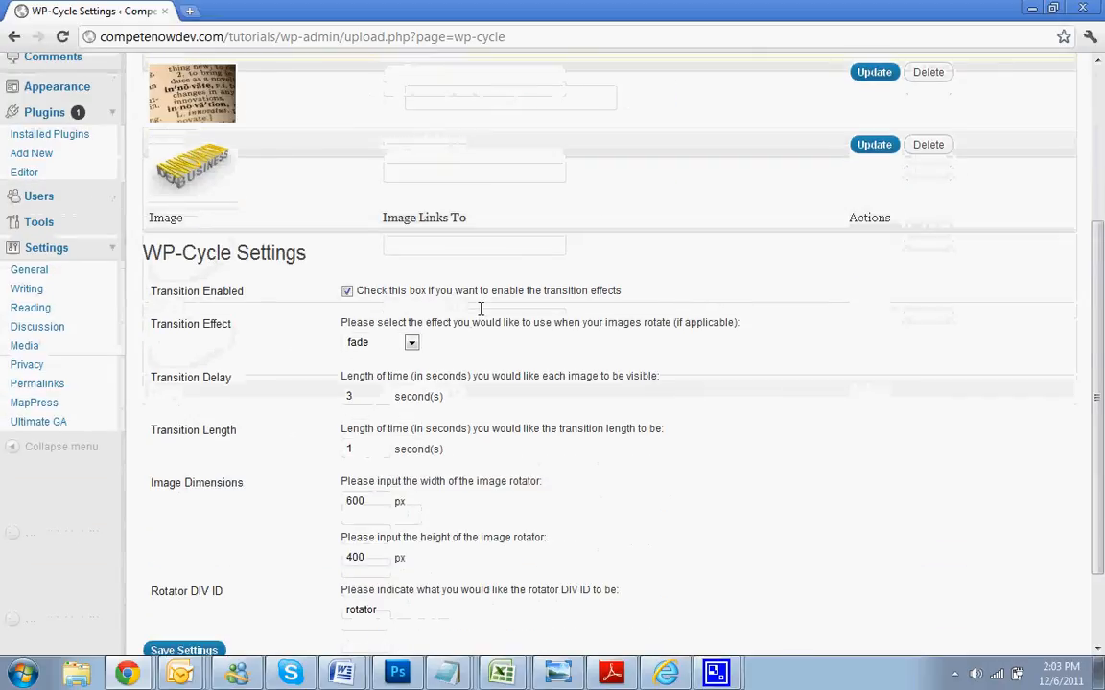
{"action": "scroll", "coordinate": [398, 269], "scroll_direction": "up", "scroll_amount": 5}
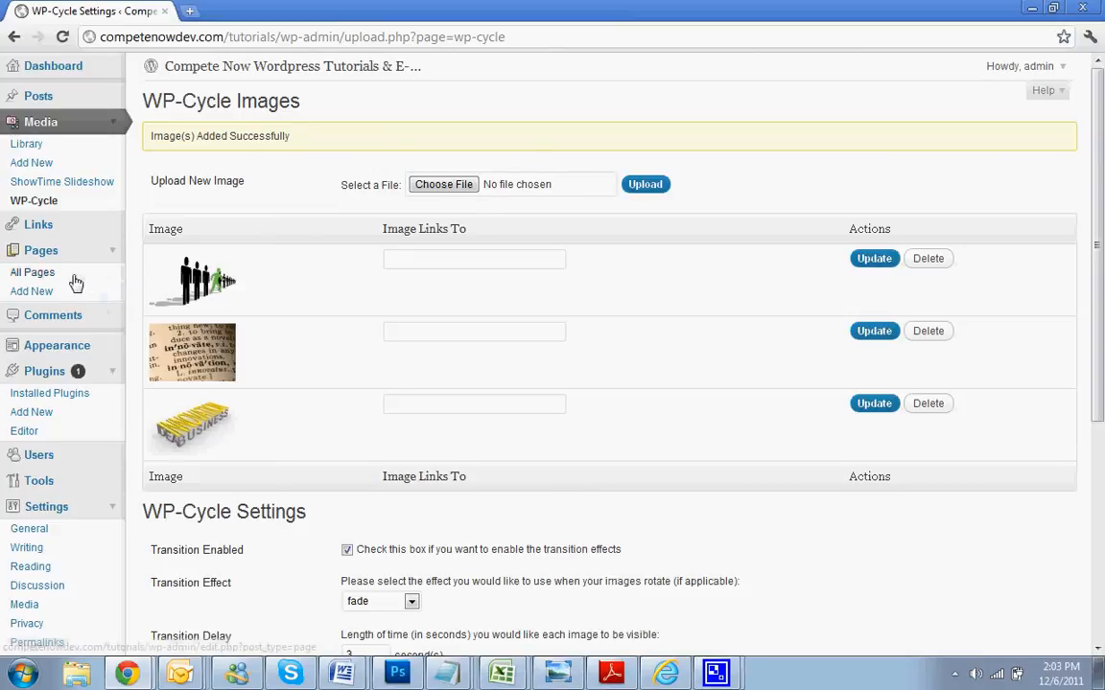
Step: Open the Home page for editing and update it with the [wp_cycle] shortcode as its content
{"action": "left_click", "coordinate": [35, 273]}
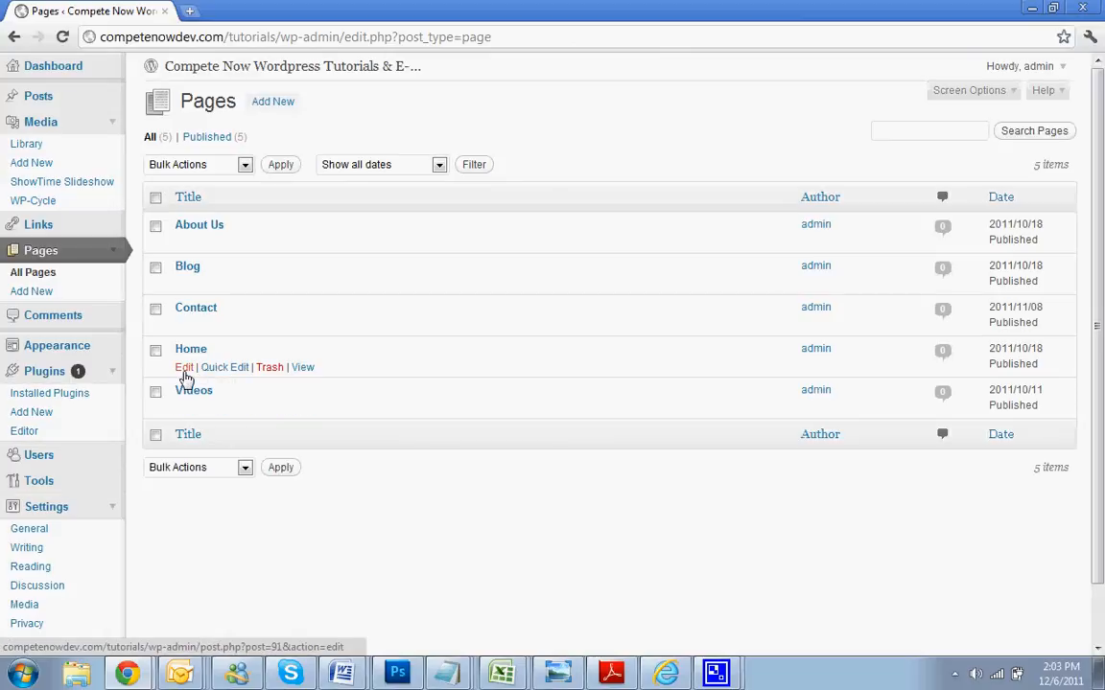
{"action": "left_click", "coordinate": [183, 372]}
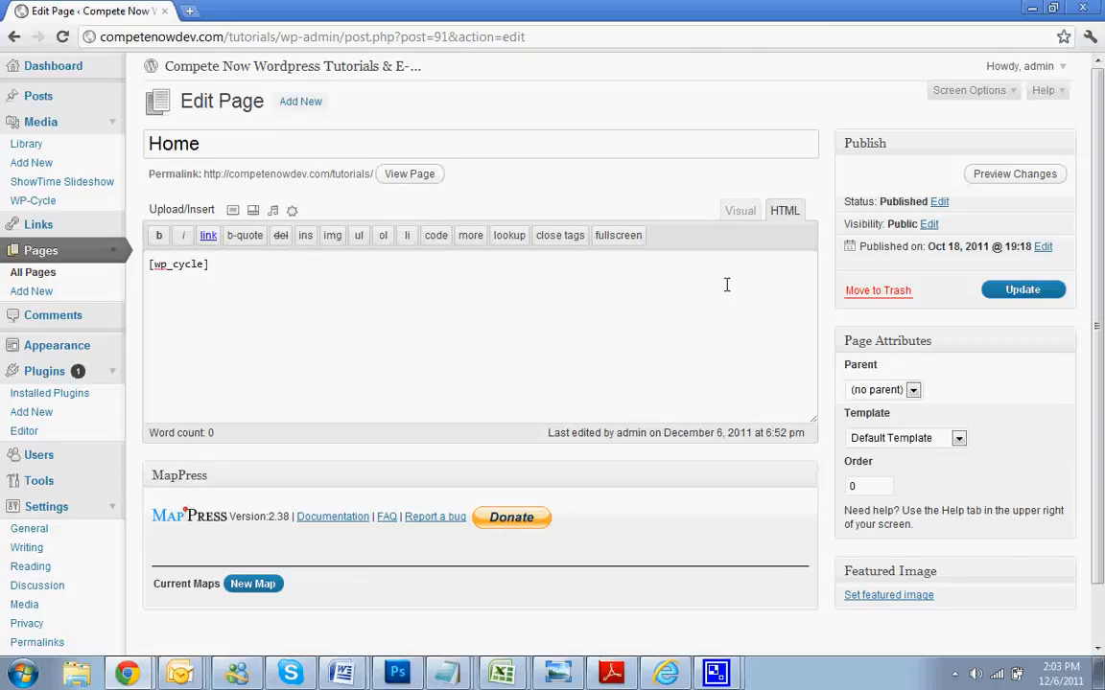
{"action": "left_click", "coordinate": [1012, 288]}
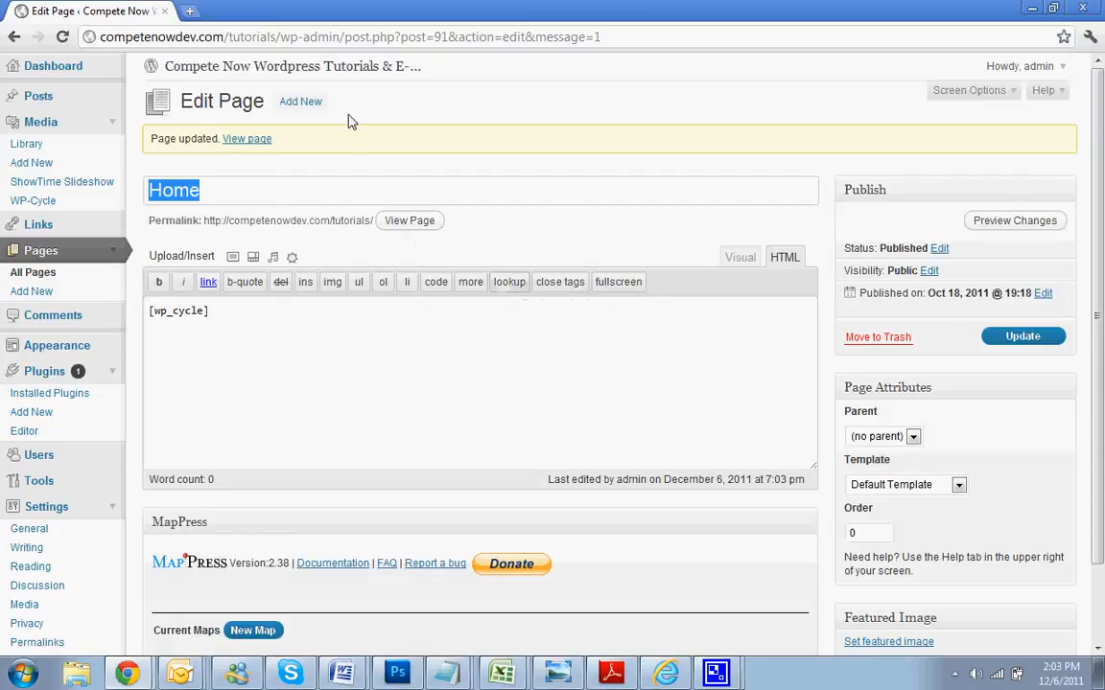
Step: Open the live site in a new tab and examine the homepage slideshow together with the header and navigation
{"action": "right_click", "coordinate": [345, 75]}
{"action": "left_click", "coordinate": [359, 80]}
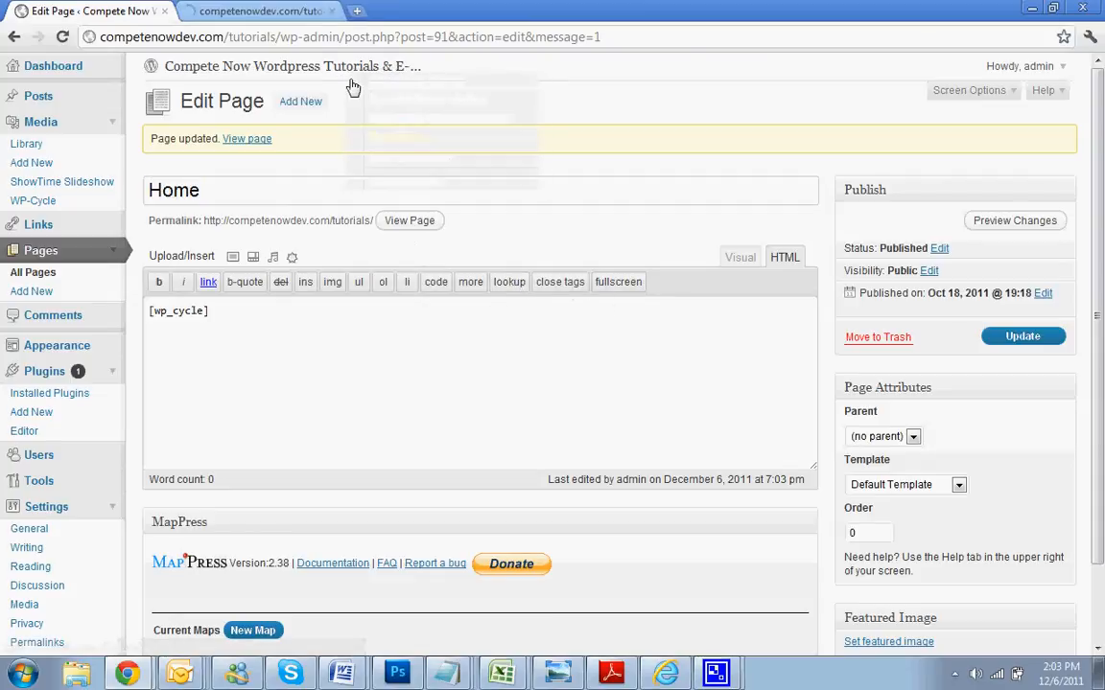
{"action": "left_click", "coordinate": [305, 14]}
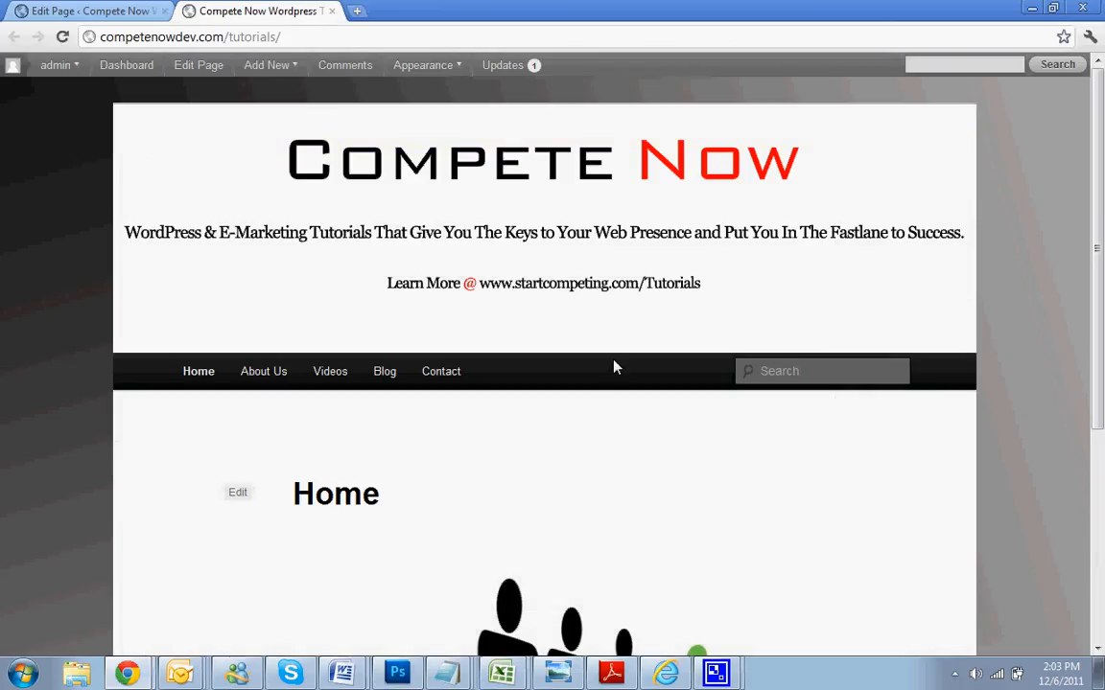
{"action": "scroll", "coordinate": [651, 374], "scroll_direction": "down", "scroll_amount": 4}
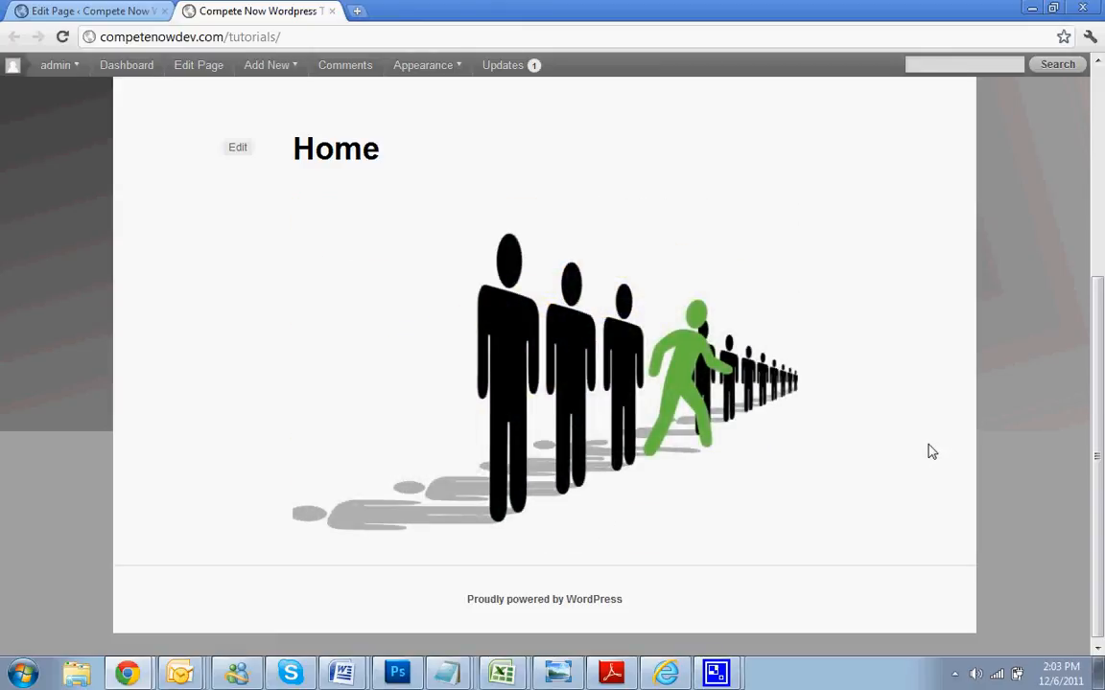
{"action": "scroll", "coordinate": [930, 451], "scroll_direction": "up", "scroll_amount": 3}
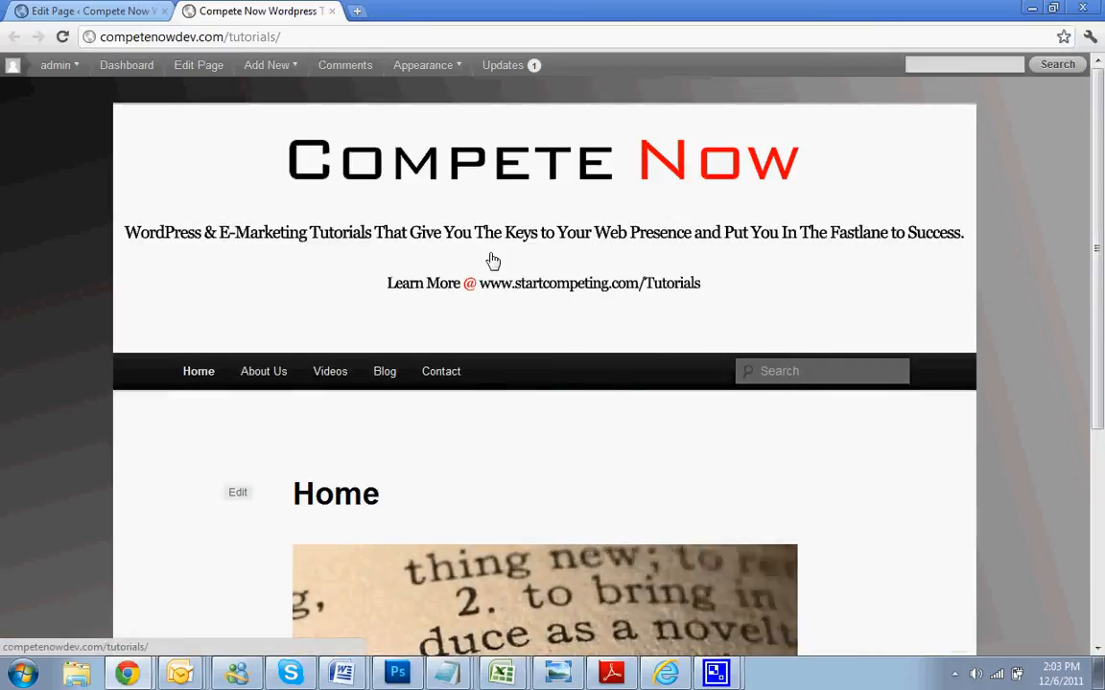
{"action": "mouse_move", "coordinate": [426, 64]}
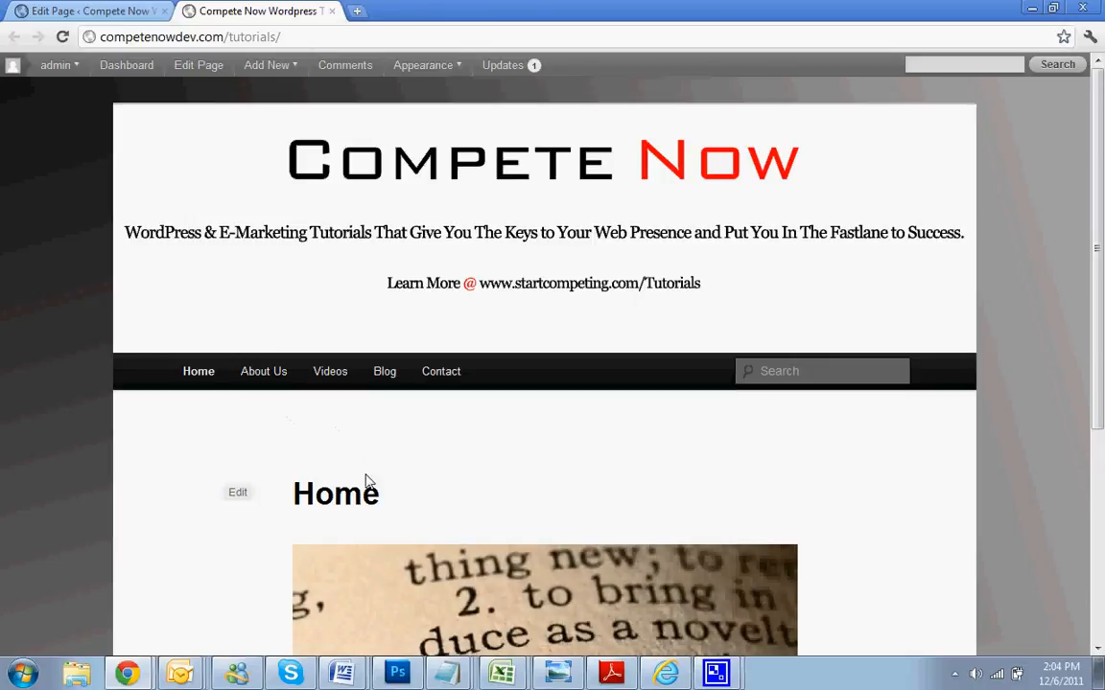
{"action": "scroll", "coordinate": [619, 374], "scroll_direction": "down", "scroll_amount": 3}
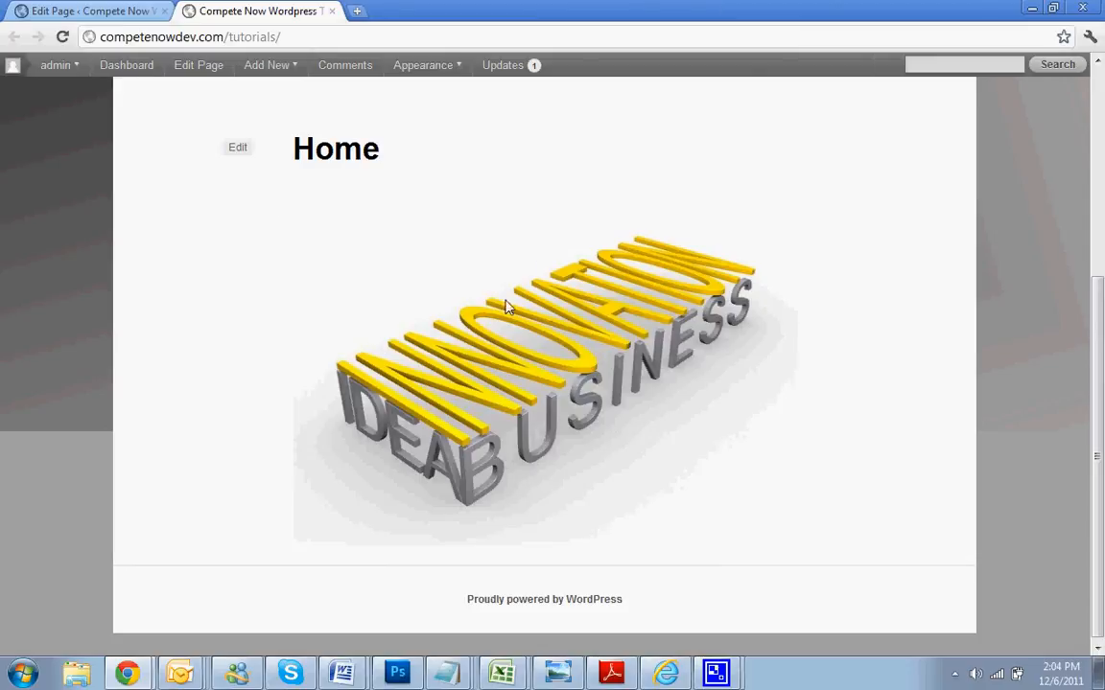
{"action": "scroll", "coordinate": [537, 297], "scroll_direction": "up", "scroll_amount": 4}
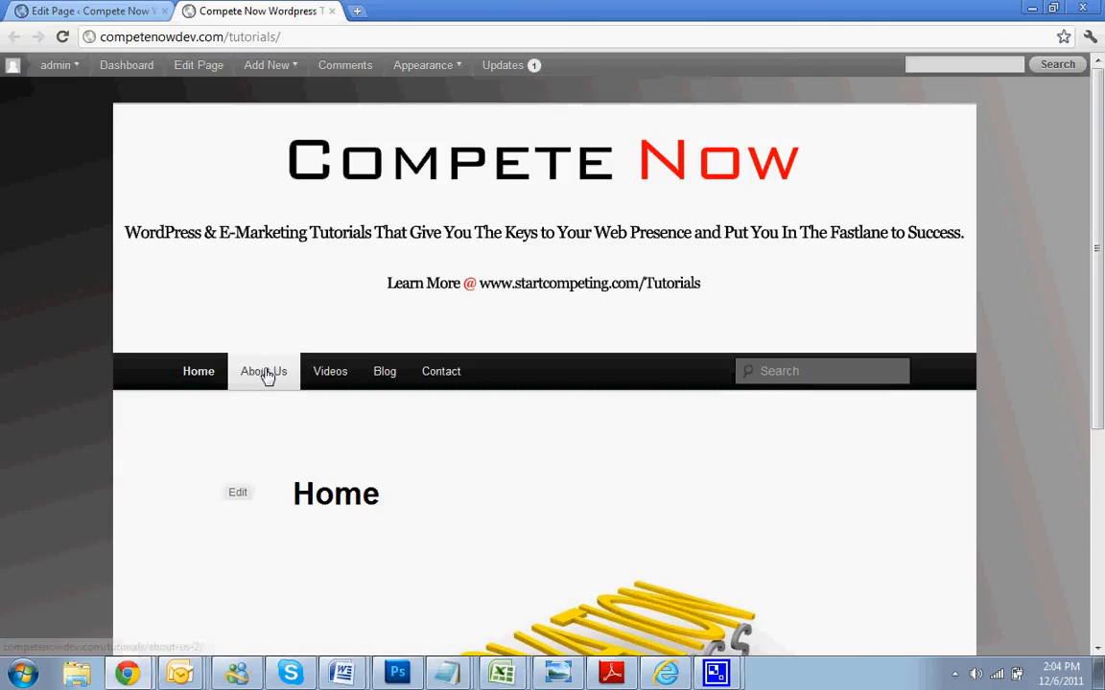
{"action": "scroll", "coordinate": [191, 411], "scroll_direction": "down", "scroll_amount": 4}
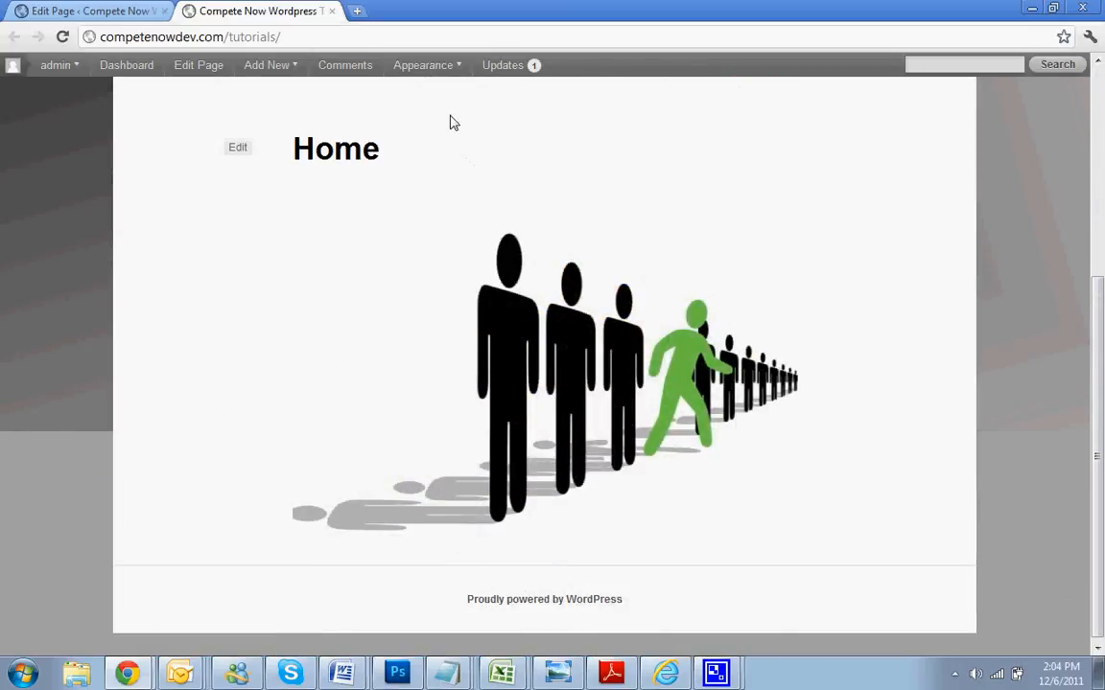
Step: Return to the admin tab and reopen the WP-Cycle images and settings page
{"action": "left_click", "coordinate": [134, 9]}
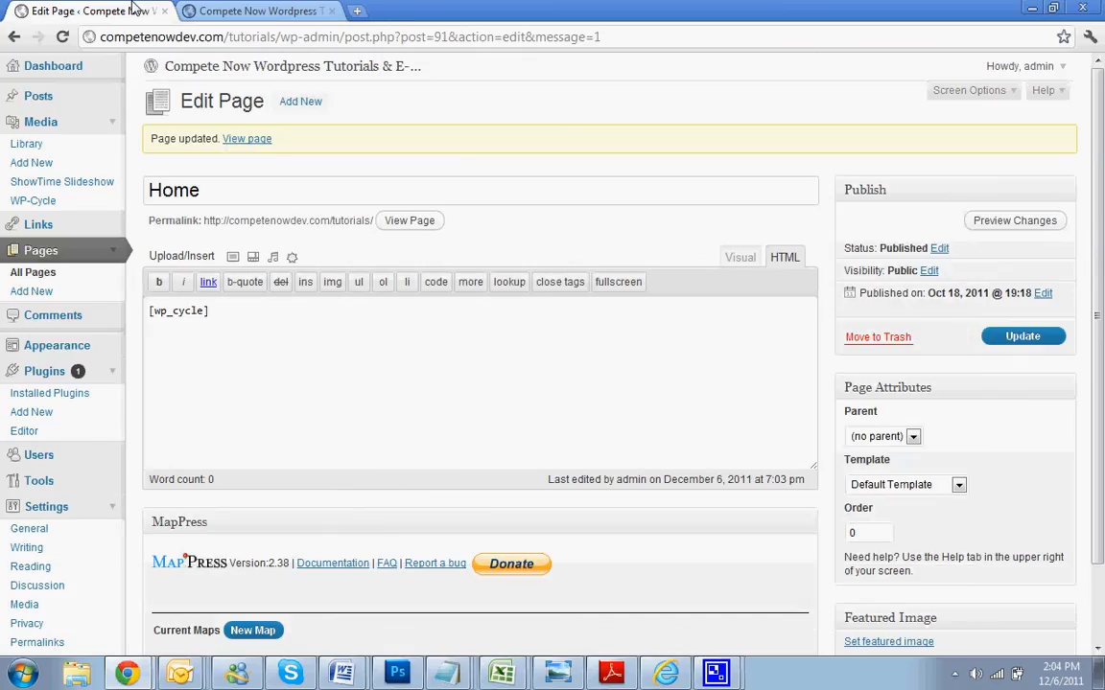
{"action": "left_click", "coordinate": [76, 201]}
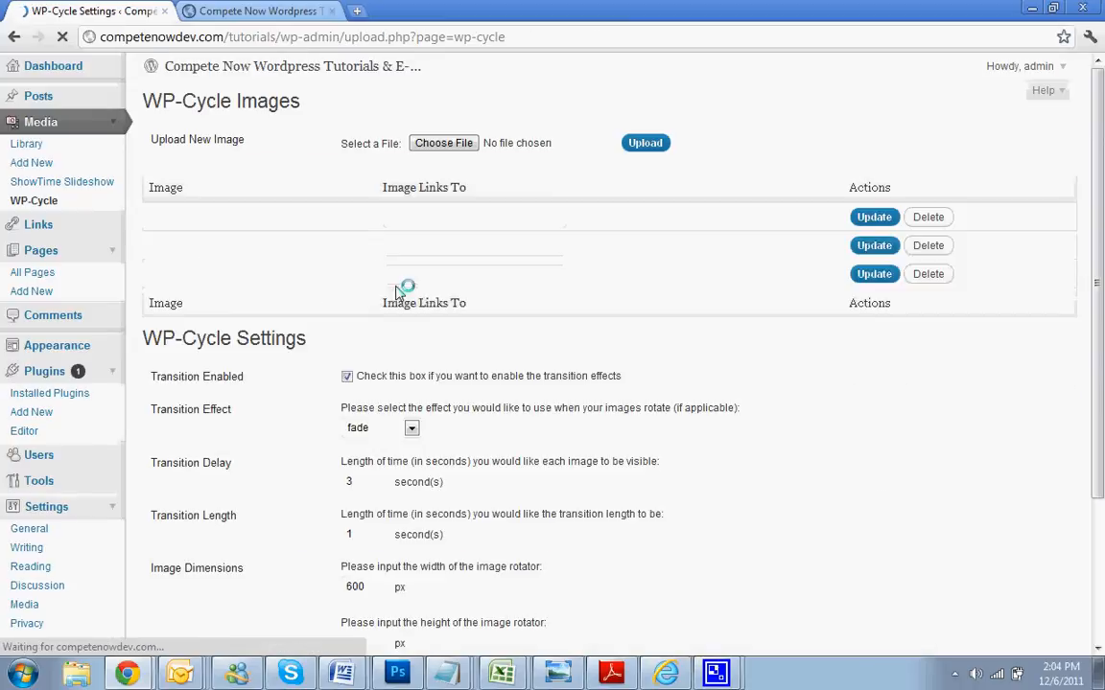
Step: From the live homepage, open the About Us, Videos and Blog pages each in a new tab
{"action": "left_click", "coordinate": [249, 10]}
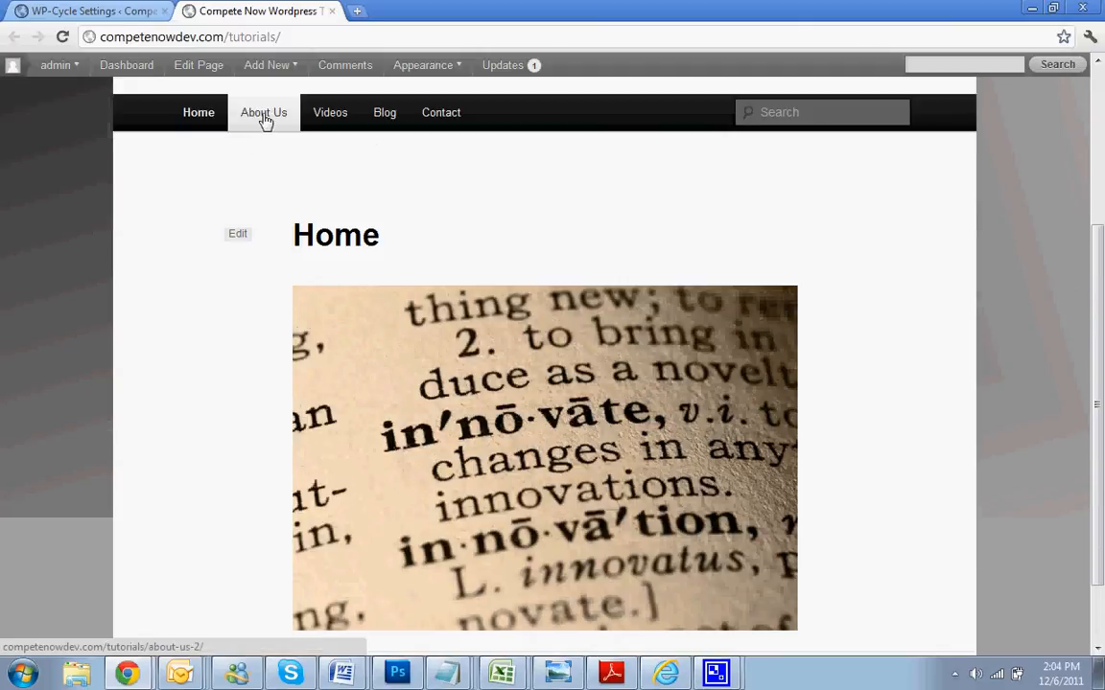
{"action": "right_click", "coordinate": [265, 116]}
{"action": "left_click", "coordinate": [278, 126]}
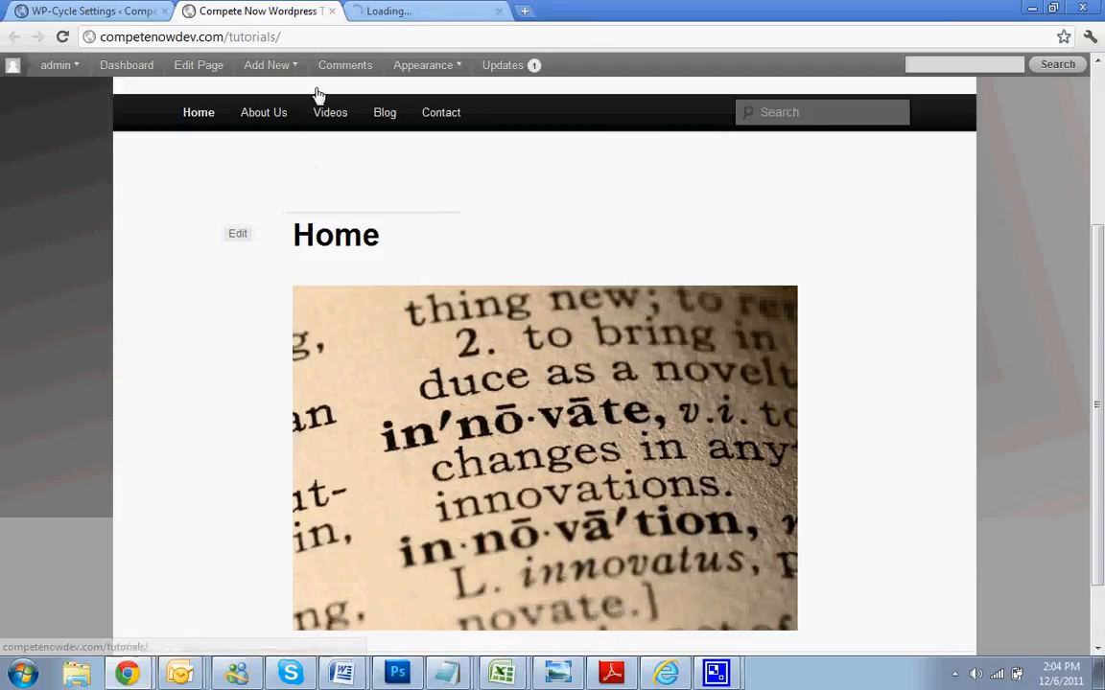
{"action": "right_click", "coordinate": [318, 113]}
{"action": "left_click", "coordinate": [360, 124]}
{"action": "right_click", "coordinate": [377, 115]}
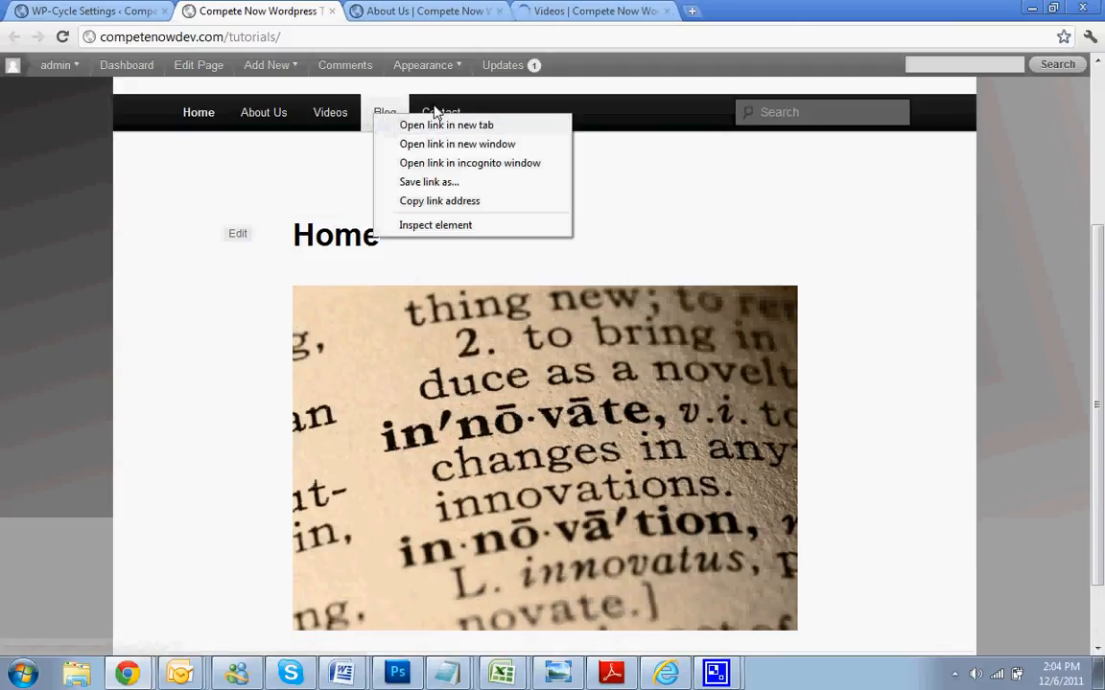
{"action": "left_click", "coordinate": [413, 125]}
Step: Copy the About Us page's address into the first slideshow image's link, and close the About Us page
{"action": "left_click", "coordinate": [467, 10]}
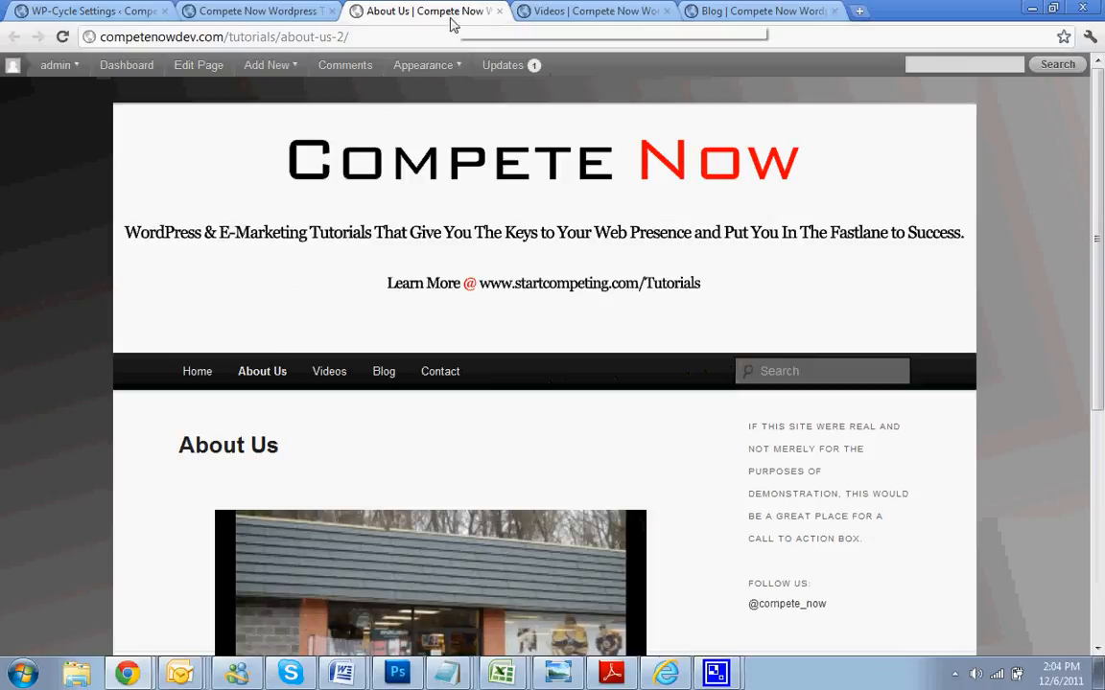
{"action": "left_click", "coordinate": [439, 35]}
{"action": "left_click", "coordinate": [230, 10]}
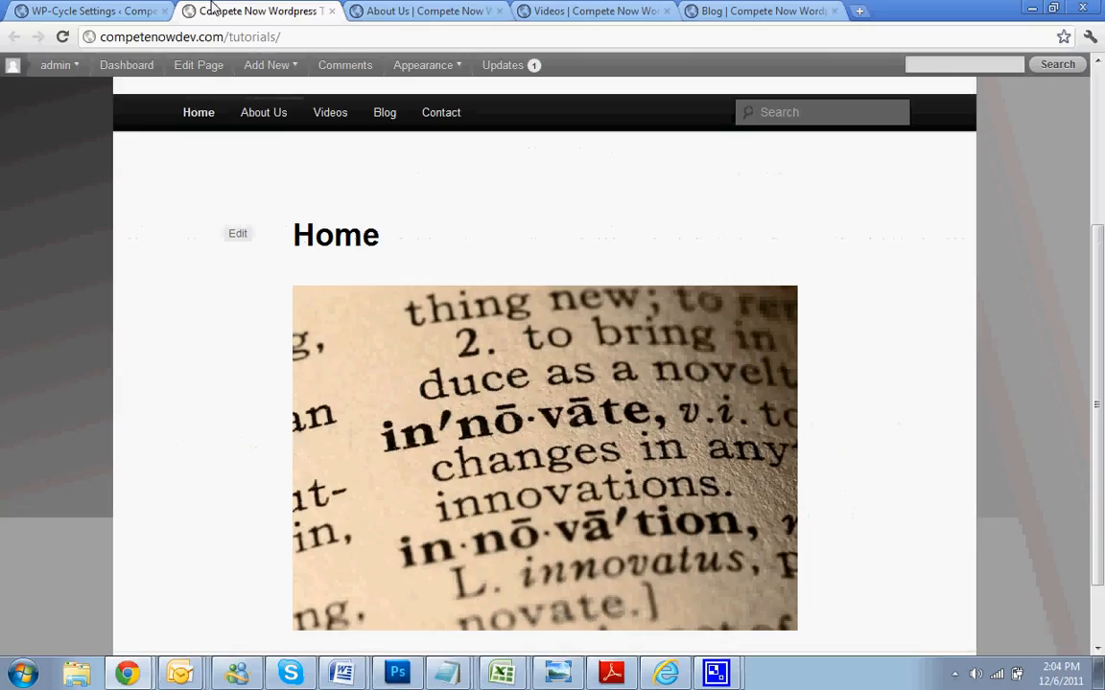
{"action": "left_click", "coordinate": [96, 10]}
{"action": "left_click", "coordinate": [447, 219]}
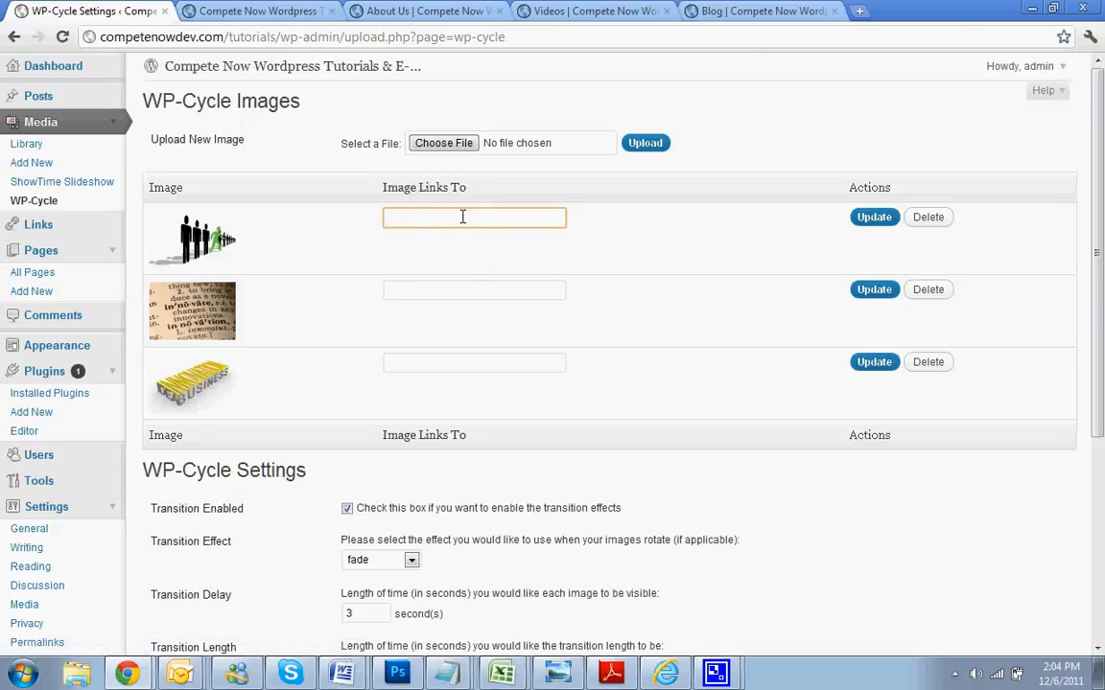
{"action": "key", "text": "ctrl+v"}
{"action": "left_click", "coordinate": [497, 11]}
Step: Copy the address competenowdev.com/tutorials/videos/, close the Videos page and paste it as the second slideshow image's link
{"action": "left_click", "coordinate": [455, 9]}
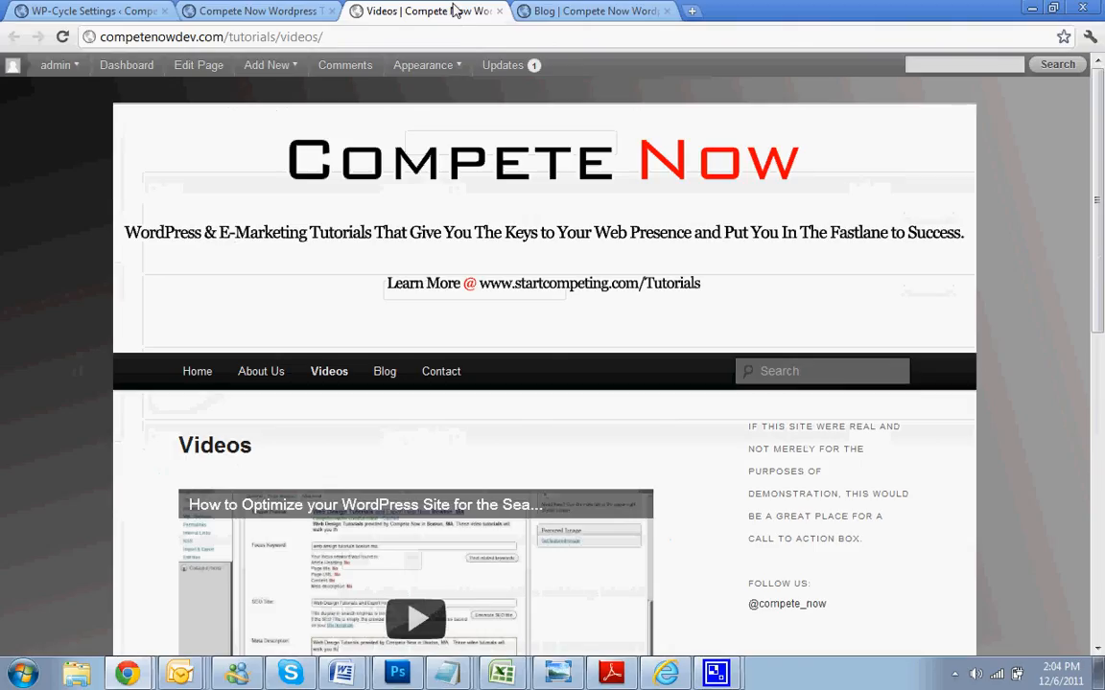
{"action": "left_click", "coordinate": [317, 36]}
{"action": "right_click", "coordinate": [317, 36]}
{"action": "left_click", "coordinate": [358, 90]}
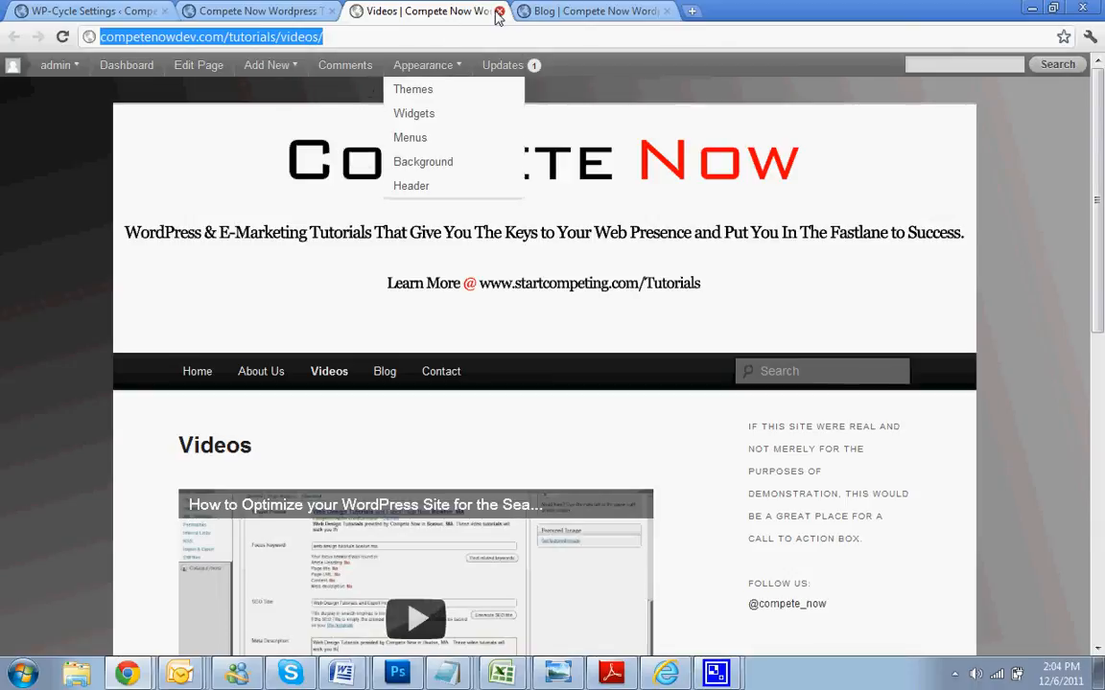
{"action": "left_click", "coordinate": [498, 11]}
{"action": "left_click", "coordinate": [134, 12]}
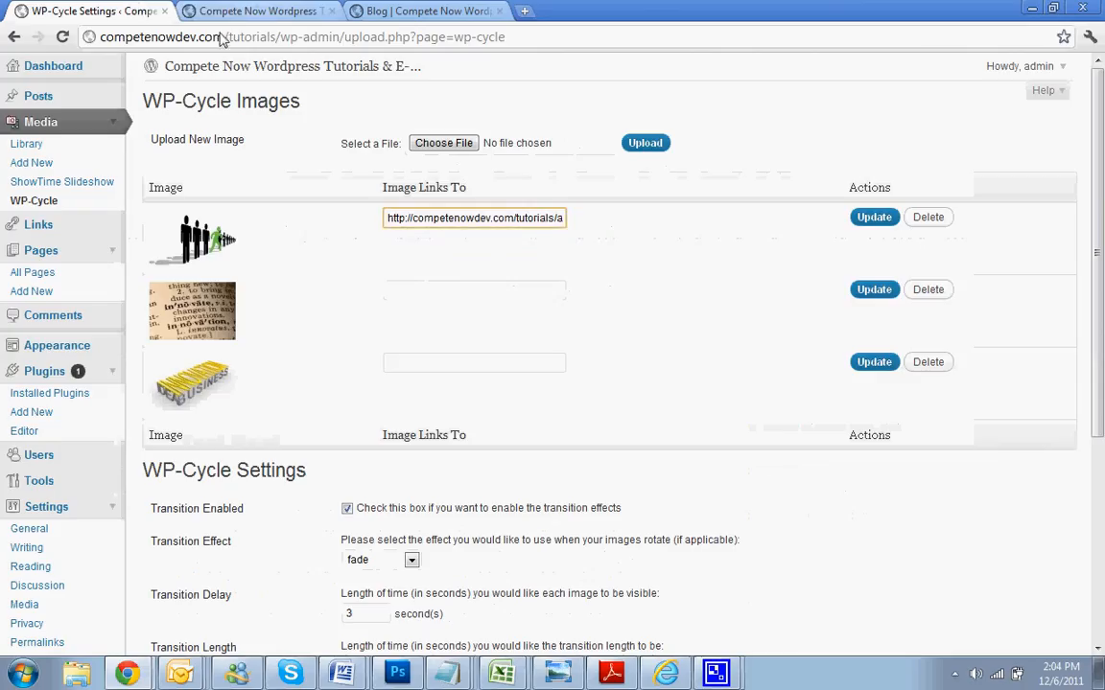
{"action": "right_click", "coordinate": [458, 288]}
{"action": "left_click", "coordinate": [496, 378]}
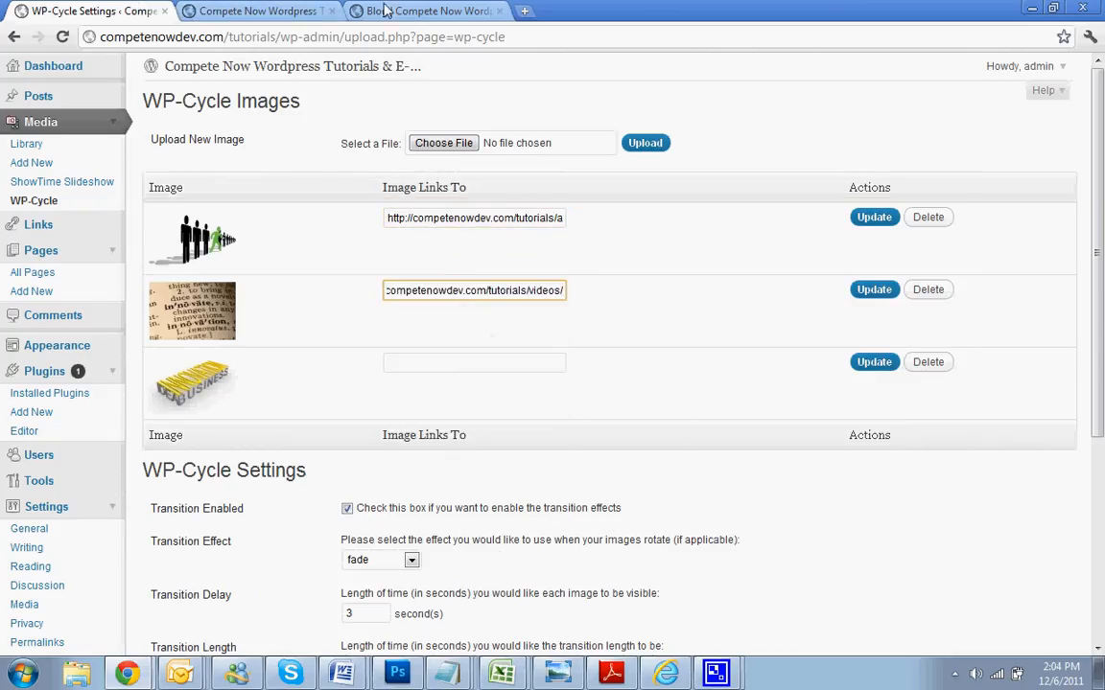
Step: Copy the Blog page's address (tutorials/blog-3/), close that page, paste it as the third slideshow image's link and save the image links
{"action": "left_click", "coordinate": [422, 12]}
{"action": "left_click", "coordinate": [324, 36]}
{"action": "right_click", "coordinate": [325, 36]}
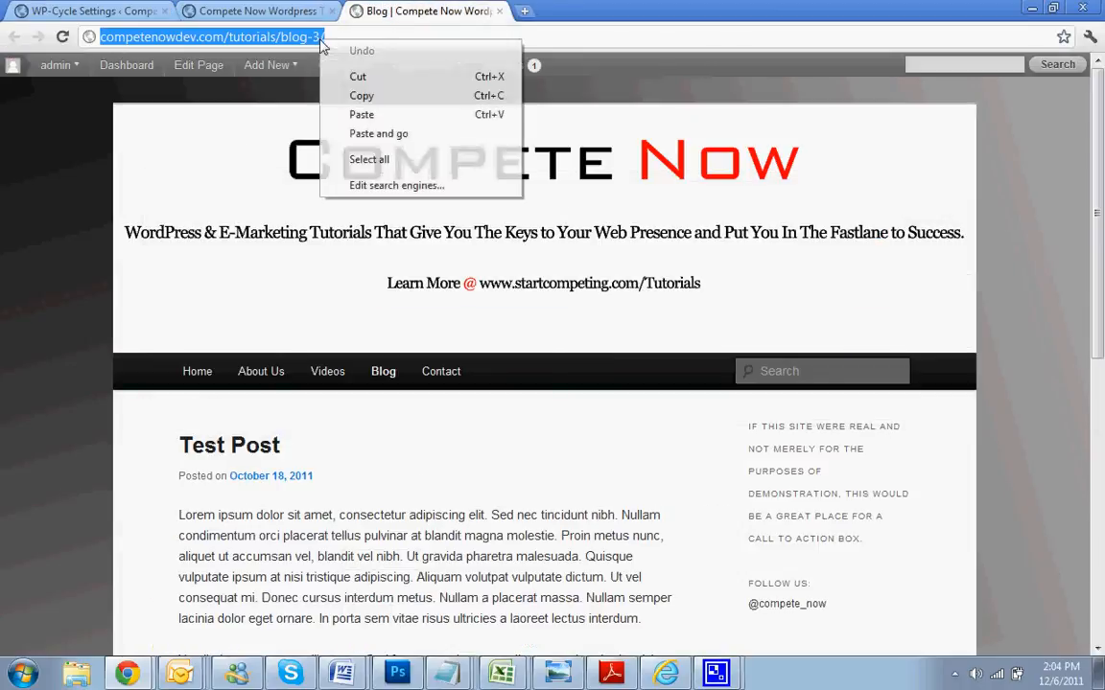
{"action": "left_click", "coordinate": [363, 96]}
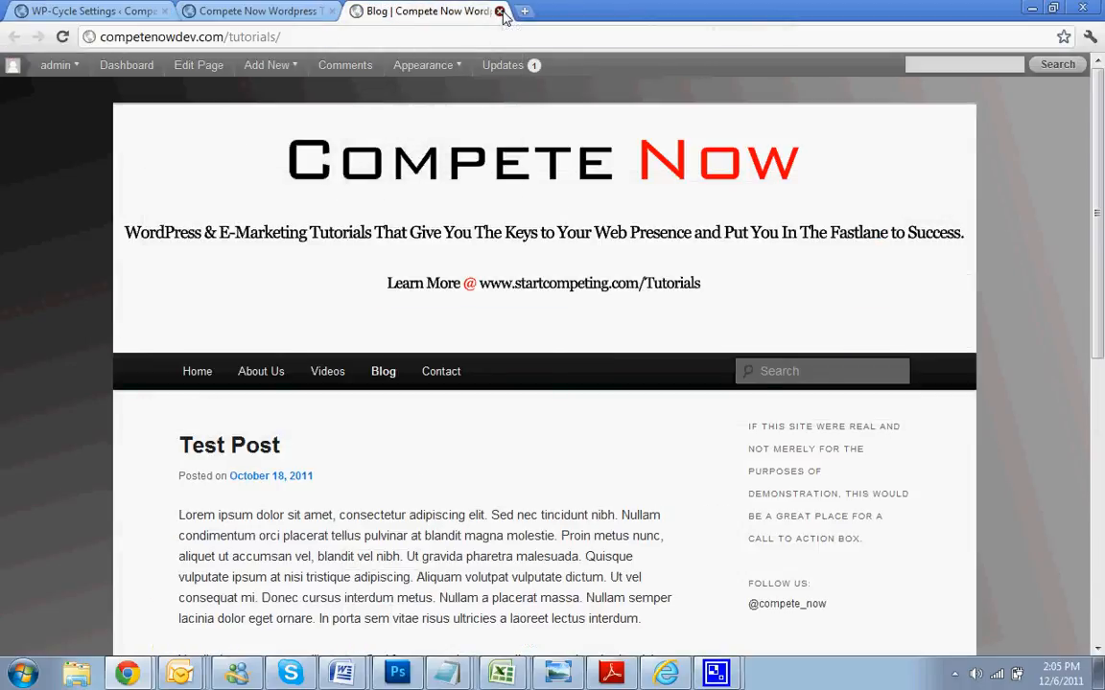
{"action": "left_click", "coordinate": [499, 10]}
{"action": "left_click", "coordinate": [105, 11]}
{"action": "left_click", "coordinate": [400, 361]}
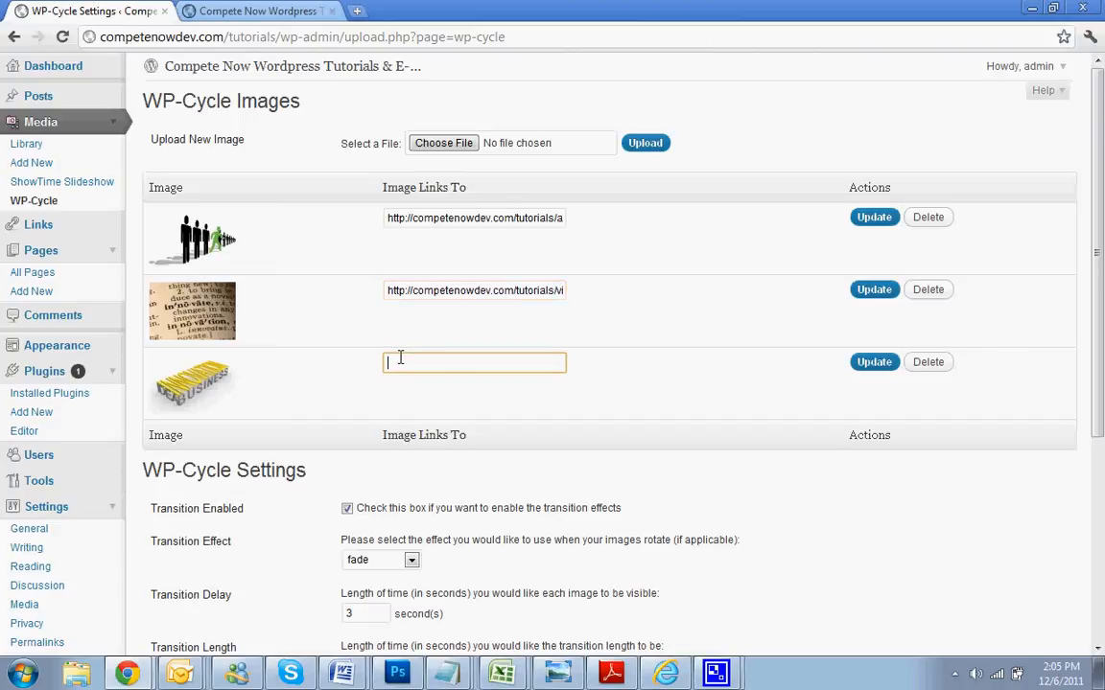
{"action": "right_click", "coordinate": [419, 361]}
{"action": "left_click", "coordinate": [433, 450]}
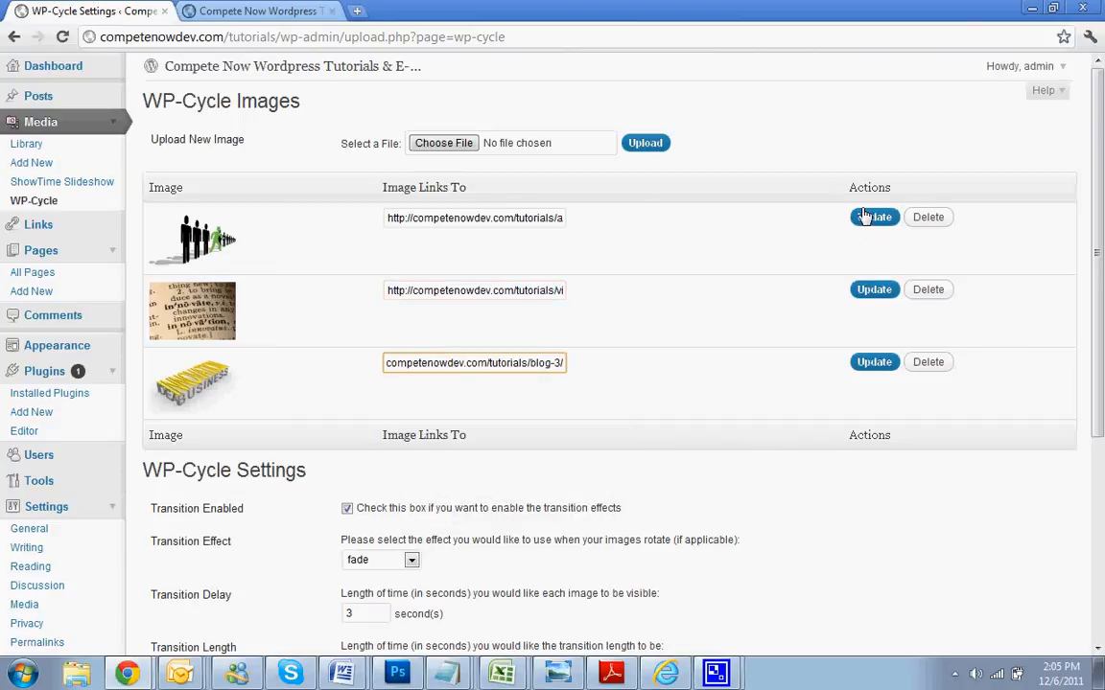
{"action": "left_click", "coordinate": [872, 219]}
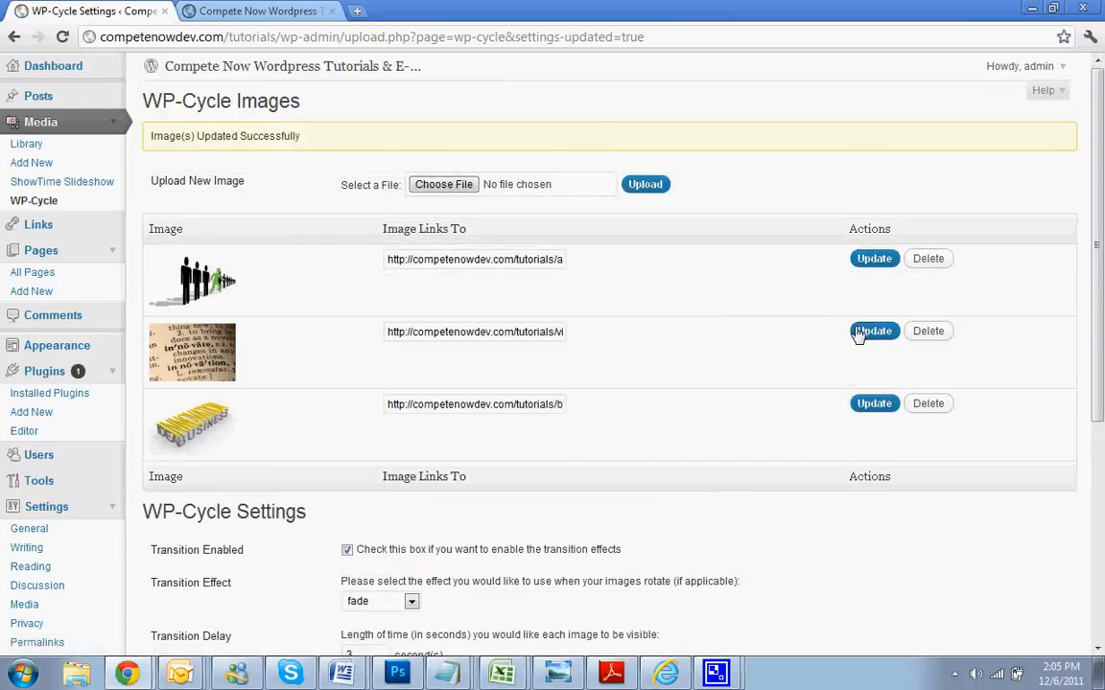
{"action": "left_click", "coordinate": [862, 330]}
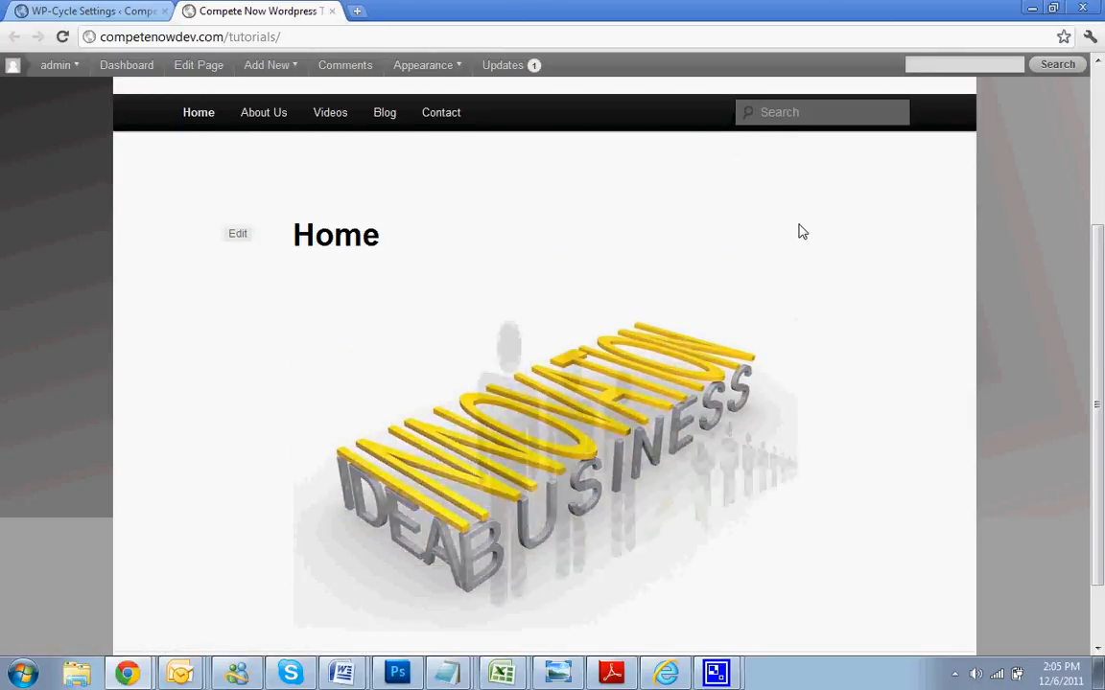
Step: Test the homepage slideshow's link to the About Us page, look over that page and return to the homepage slideshow
{"action": "left_click", "coordinate": [808, 280]}
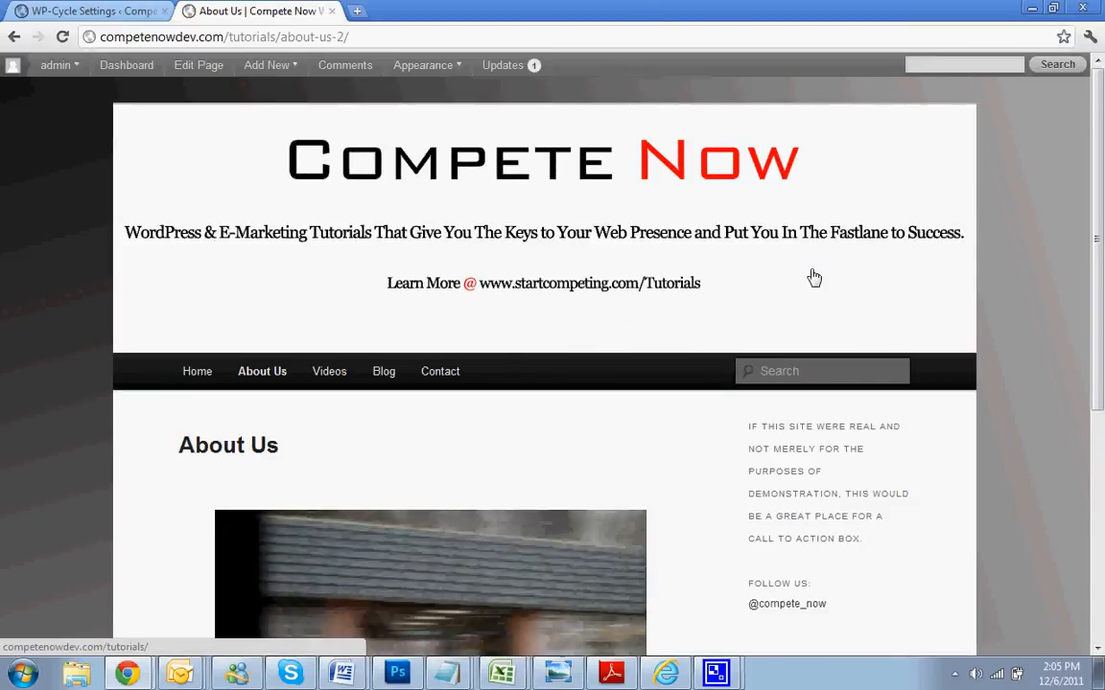
{"action": "scroll", "coordinate": [813, 278], "scroll_direction": "down", "scroll_amount": 3}
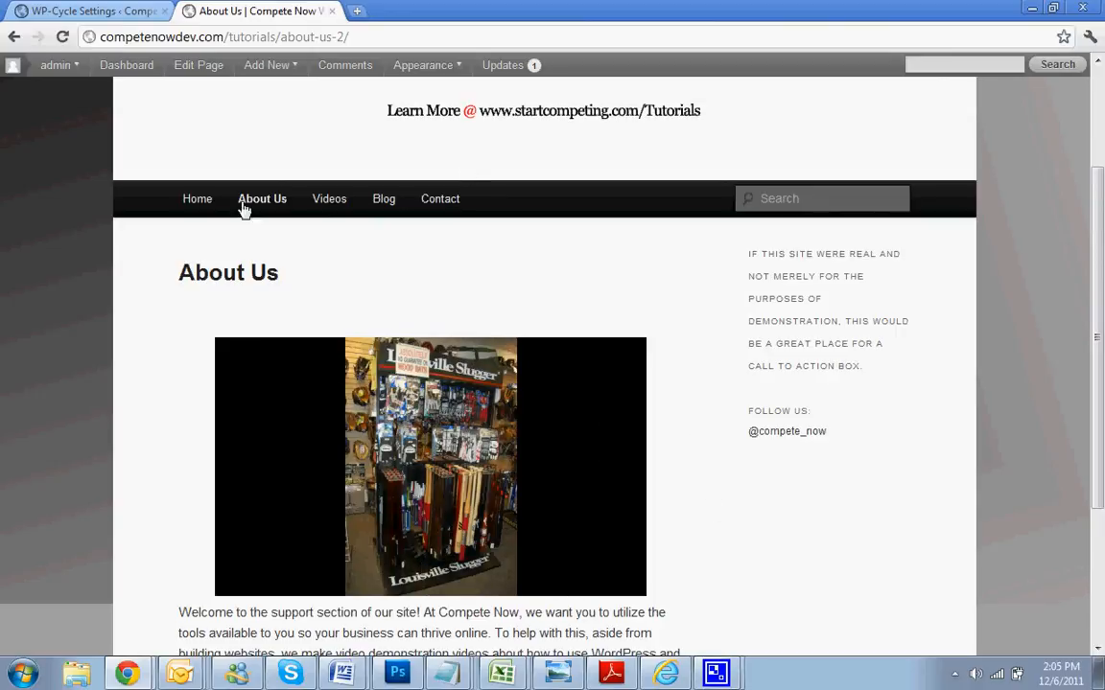
{"action": "scroll", "coordinate": [557, 417], "scroll_direction": "up", "scroll_amount": 3}
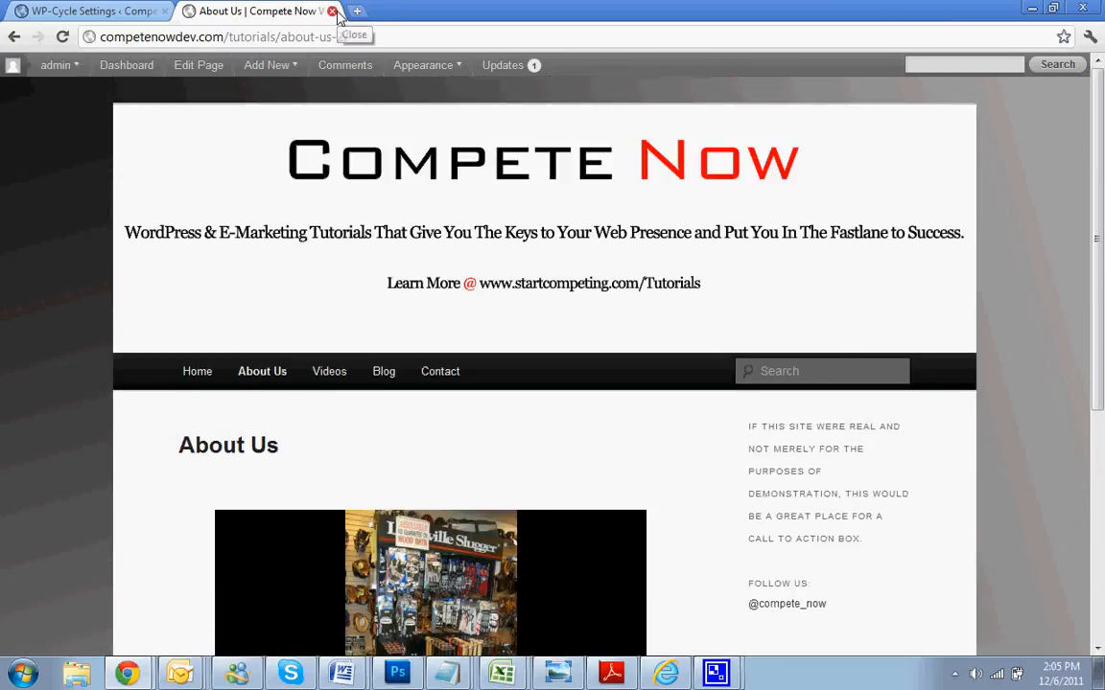
{"action": "left_click", "coordinate": [340, 176]}
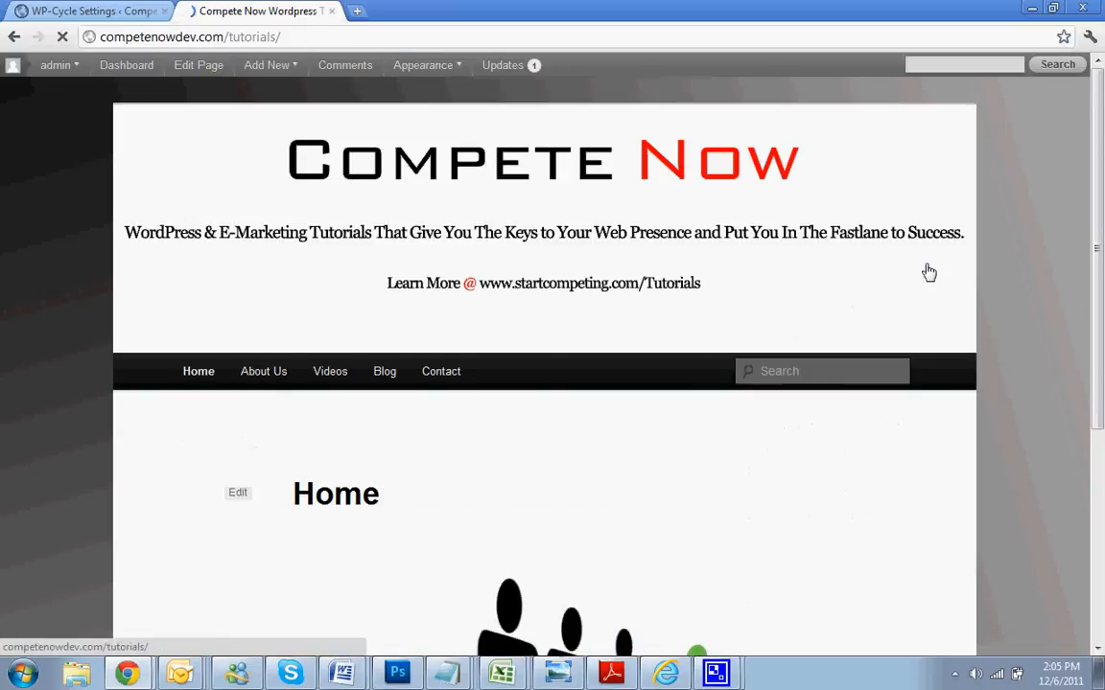
{"action": "scroll", "coordinate": [969, 510], "scroll_direction": "down", "scroll_amount": 5}
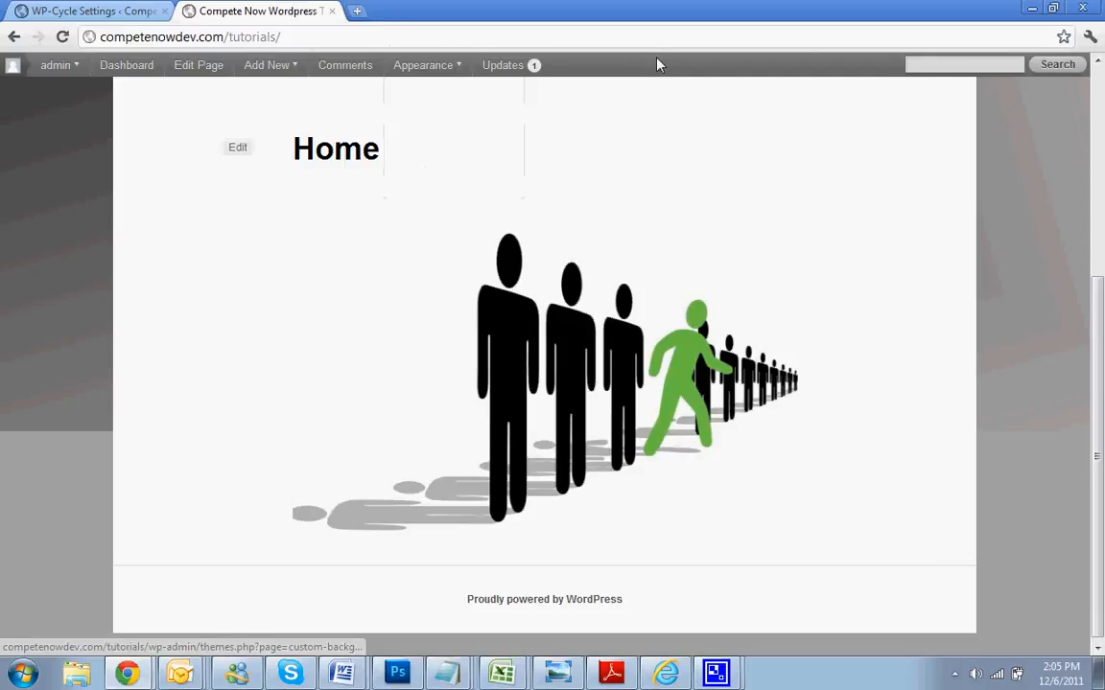
Step: Set the WP-Cycle transition delay to 5 seconds
{"action": "left_click", "coordinate": [129, 11]}
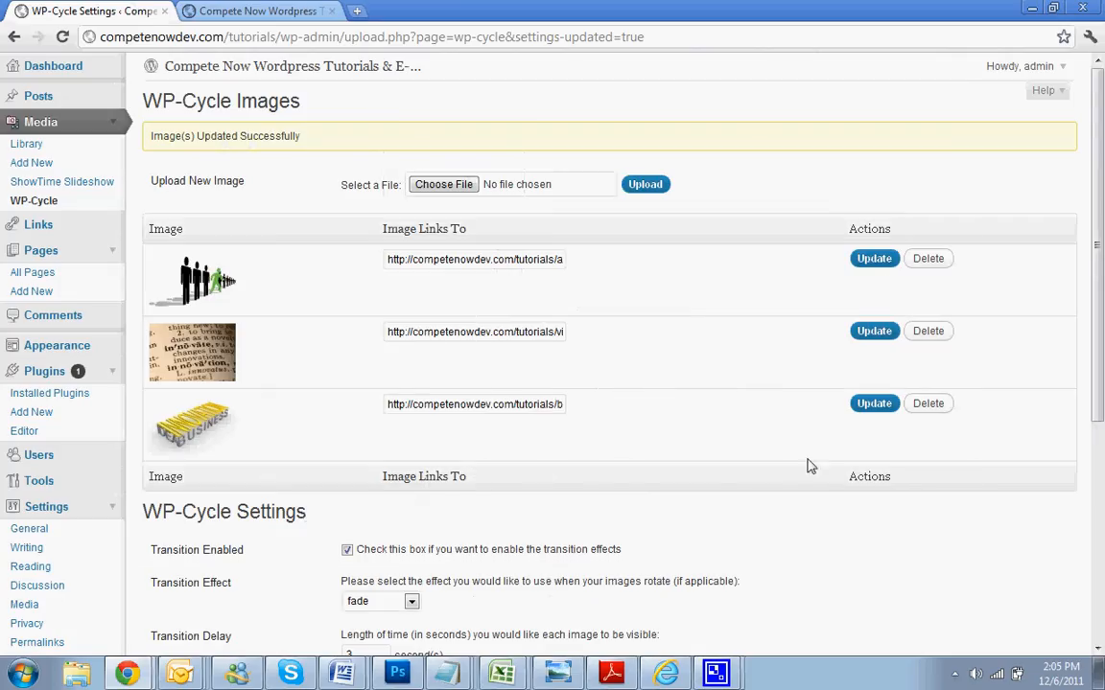
{"action": "scroll", "coordinate": [767, 460], "scroll_direction": "down", "scroll_amount": 3}
{"action": "scroll", "coordinate": [741, 457], "scroll_direction": "down", "scroll_amount": 2}
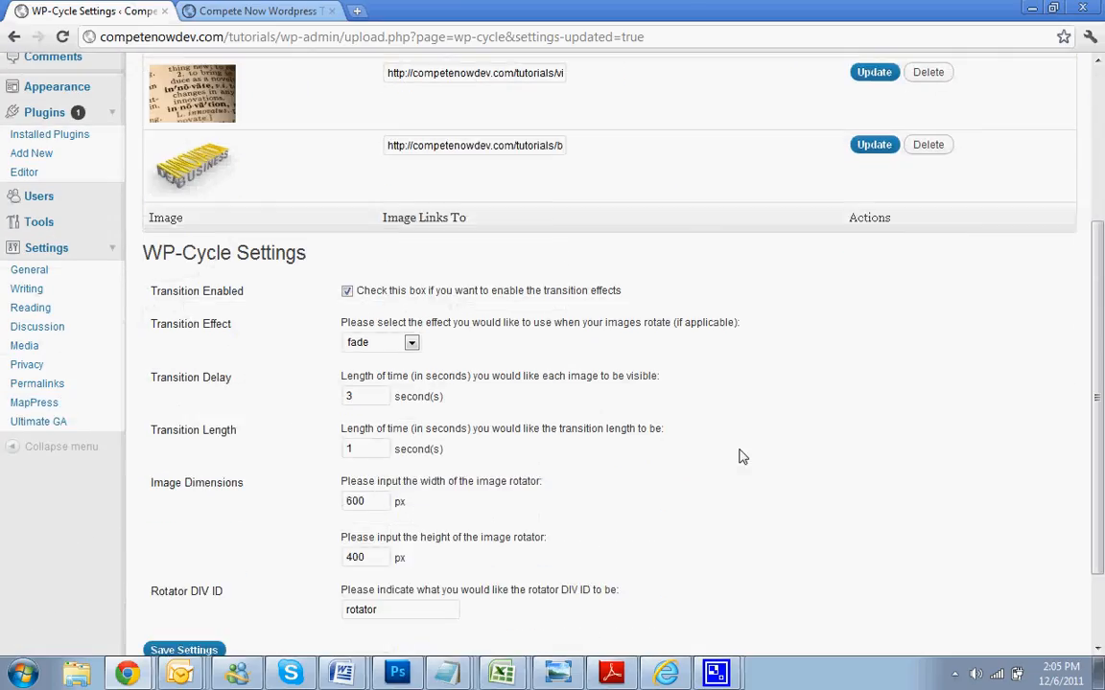
{"action": "left_click", "coordinate": [365, 396]}
{"action": "left_click", "coordinate": [356, 396]}
{"action": "type", "text": "56"}
{"action": "key", "text": "BackSpace"}
{"action": "left_click", "coordinate": [772, 480]}
{"action": "scroll", "coordinate": [783, 434], "scroll_direction": "down", "scroll_amount": 1}
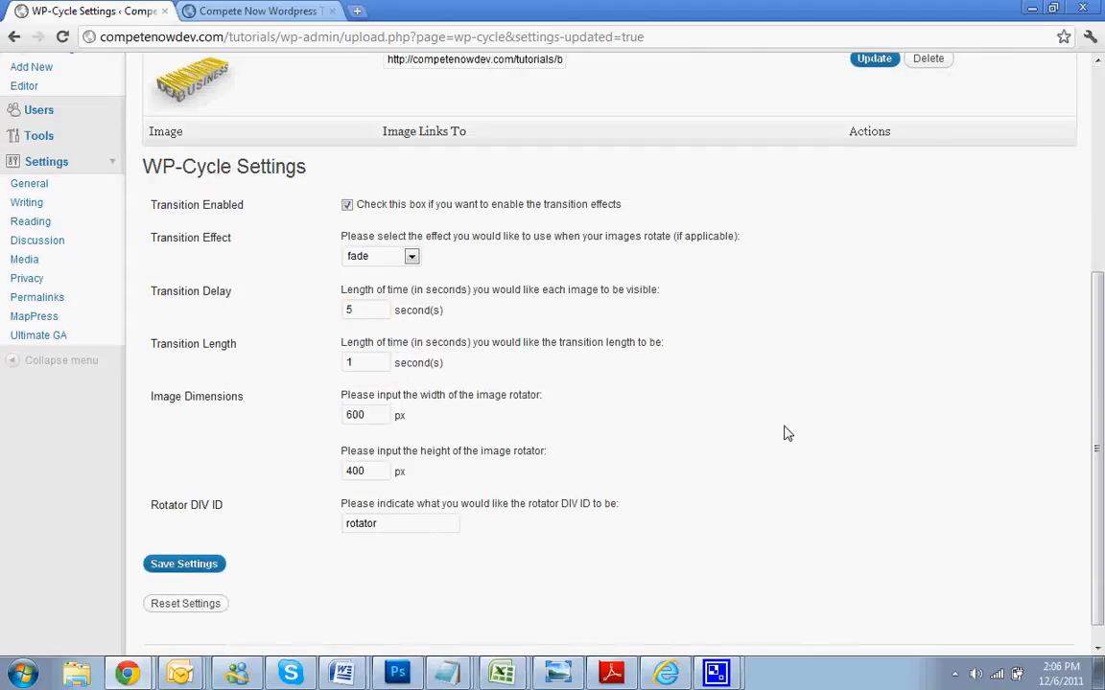
Step: Check the slideshow's size on the live homepage, set the image rotator to 850 px wide and 500 px high, and save the settings
{"action": "left_click", "coordinate": [271, 12]}
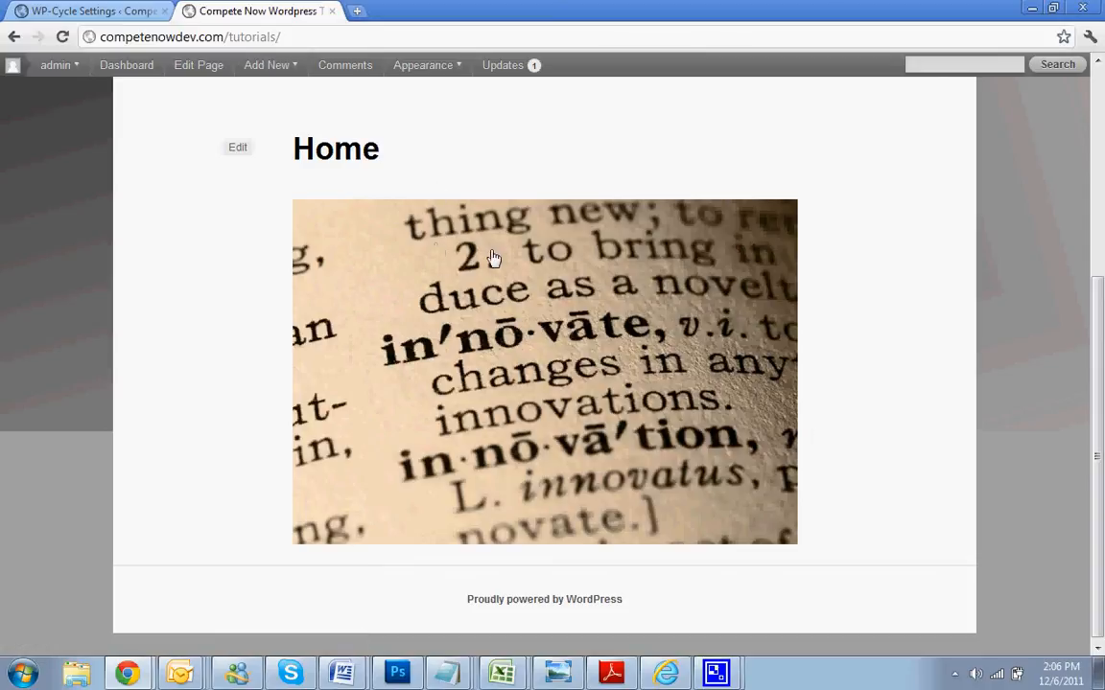
{"action": "left_click", "coordinate": [144, 10]}
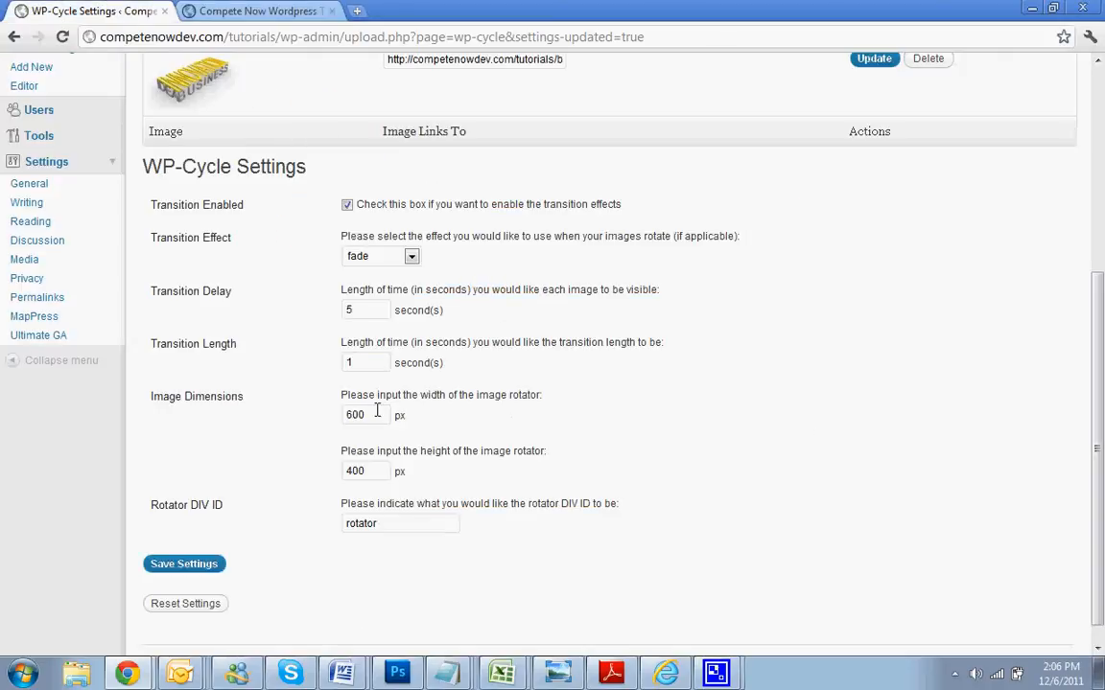
{"action": "left_click", "coordinate": [377, 410]}
{"action": "left_click", "coordinate": [371, 409]}
{"action": "scroll", "coordinate": [717, 332], "scroll_direction": "up", "scroll_amount": 3}
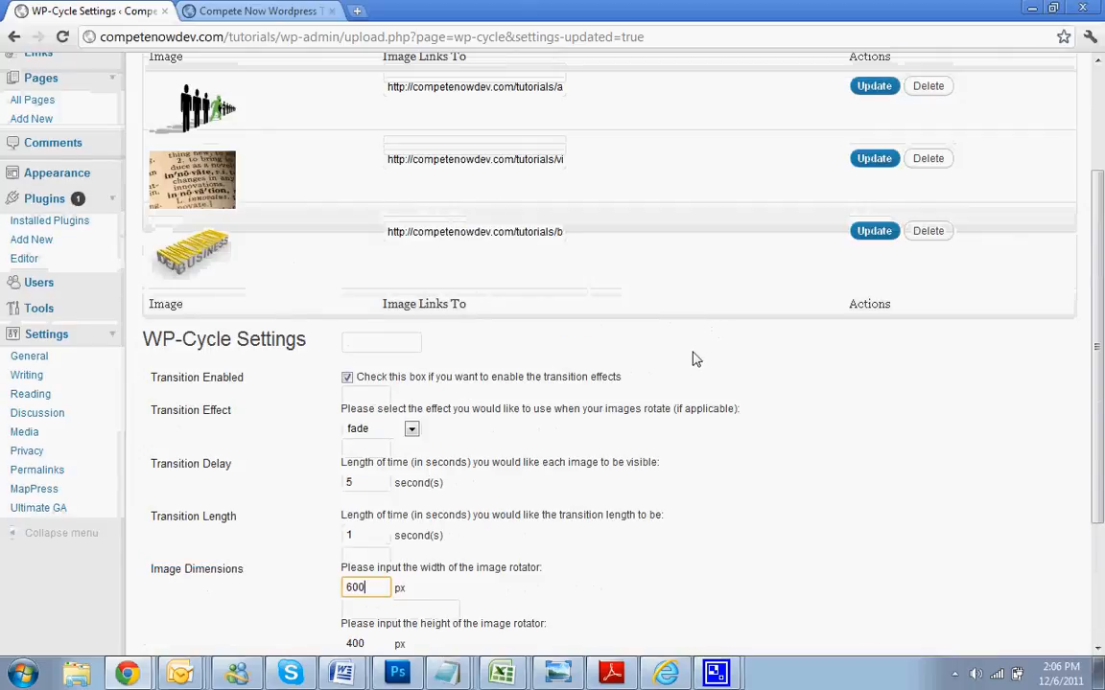
{"action": "scroll", "coordinate": [695, 358], "scroll_direction": "down", "scroll_amount": 3}
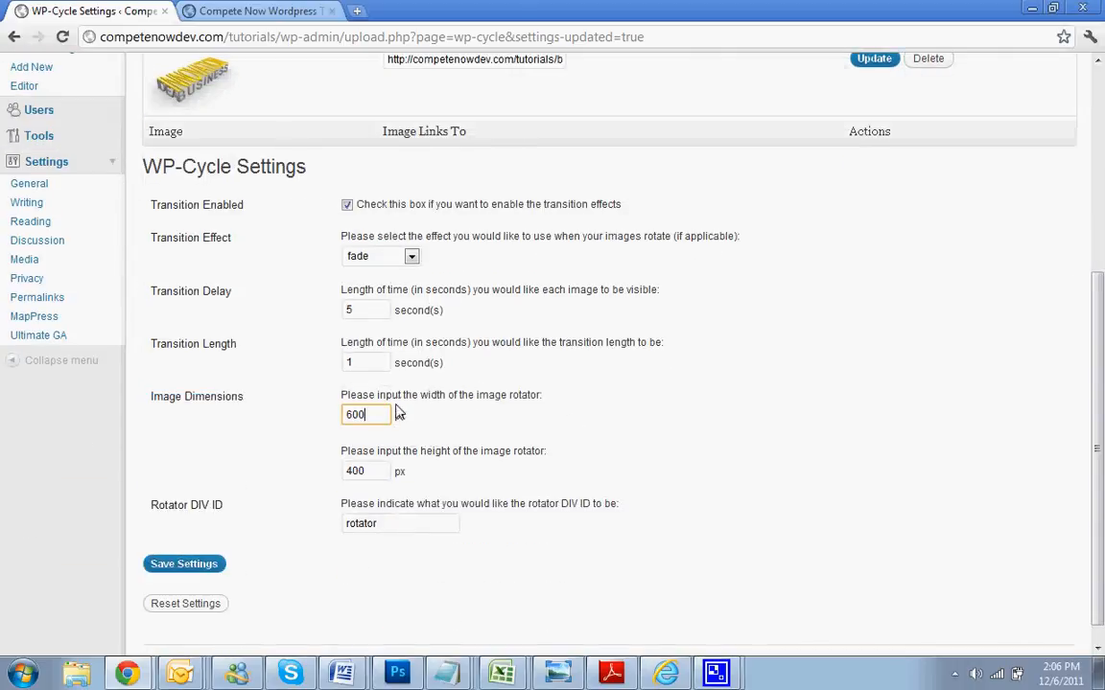
{"action": "left_click_drag", "start_coordinate": [380, 410], "coordinate": [259, 406]}
{"action": "type", "text": "850"}
{"action": "left_click_drag", "start_coordinate": [376, 470], "coordinate": [268, 468]}
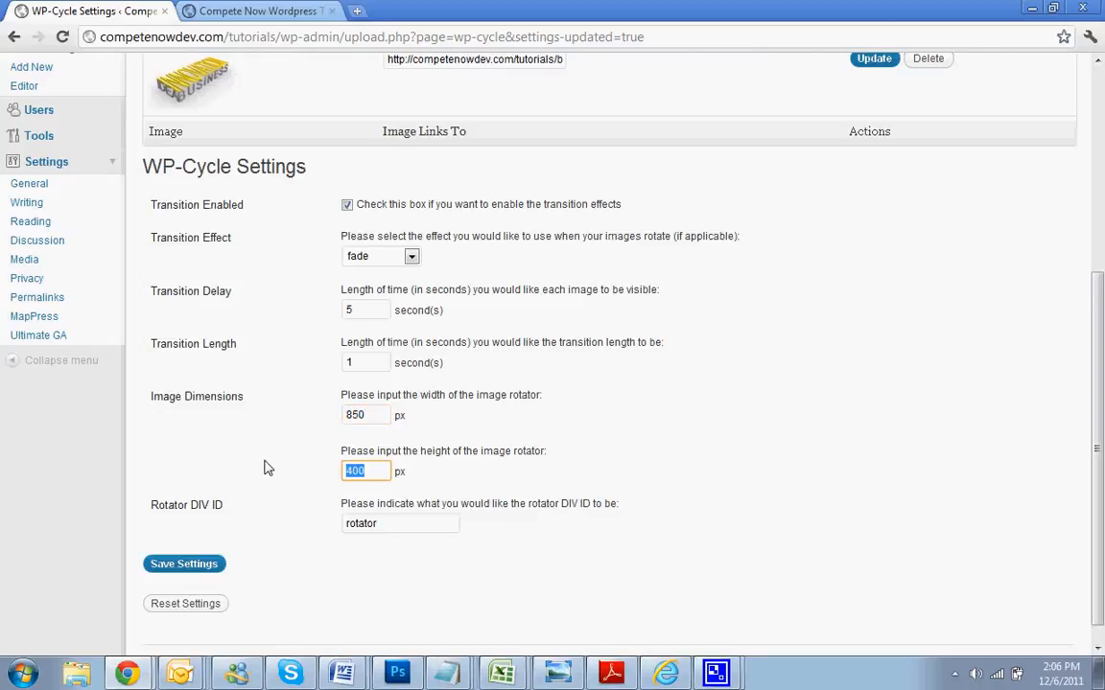
{"action": "type", "text": "5"}
{"action": "key", "text": "BackSpace"}
{"action": "type", "text": "00"}
{"action": "left_click", "coordinate": [176, 567]}
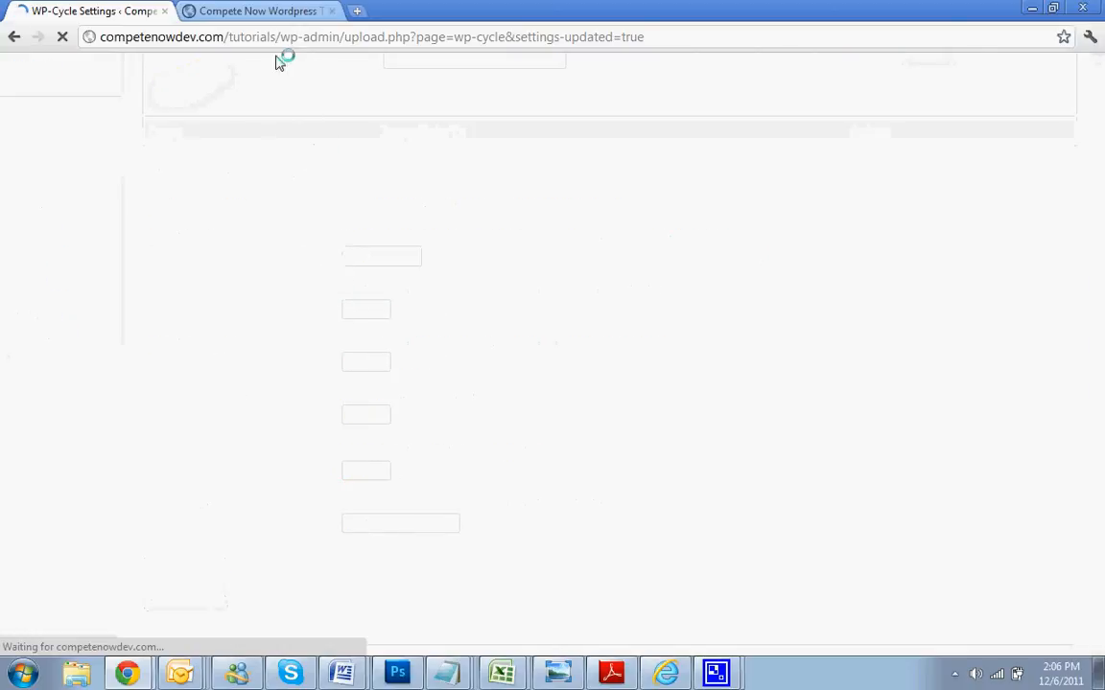
Step: Reload the live homepage and examine how the resized slideshow fits within the page layout
{"action": "left_click", "coordinate": [244, 10]}
{"action": "key", "text": "F5"}
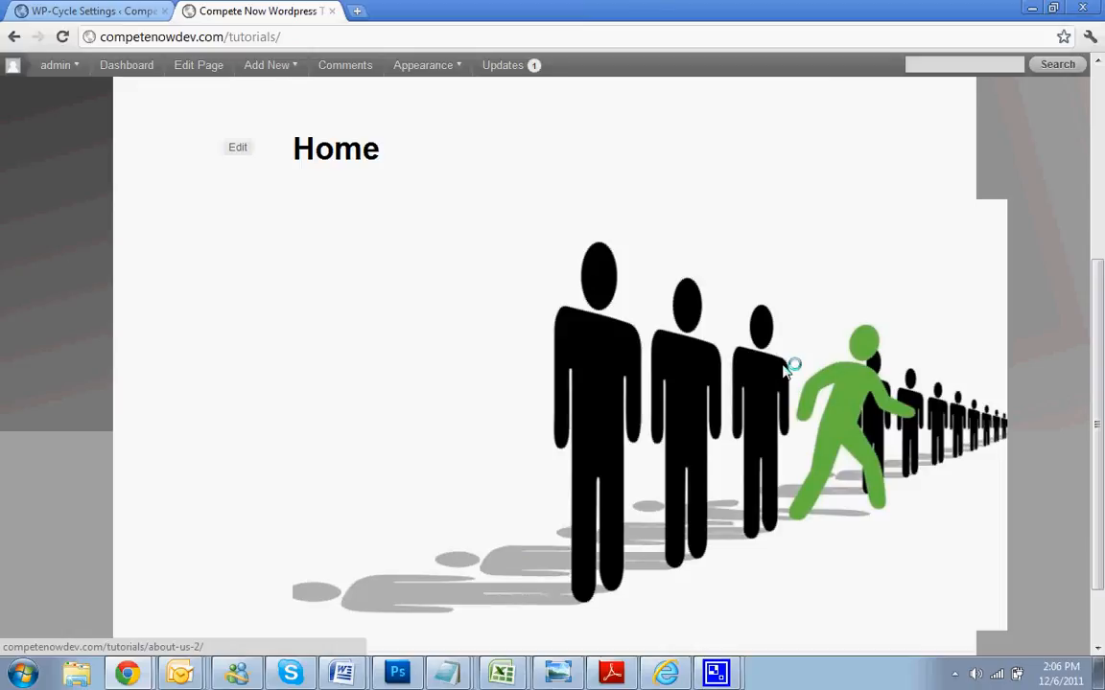
{"action": "scroll", "coordinate": [785, 370], "scroll_direction": "down", "scroll_amount": 1}
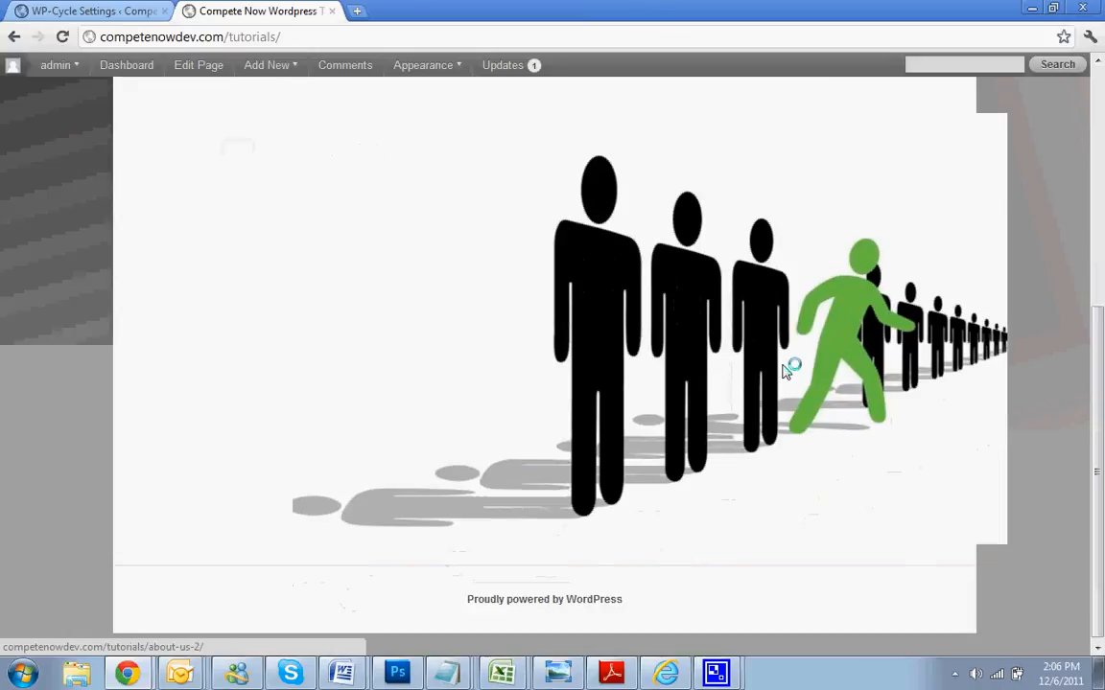
{"action": "scroll", "coordinate": [784, 369], "scroll_direction": "up", "scroll_amount": 2}
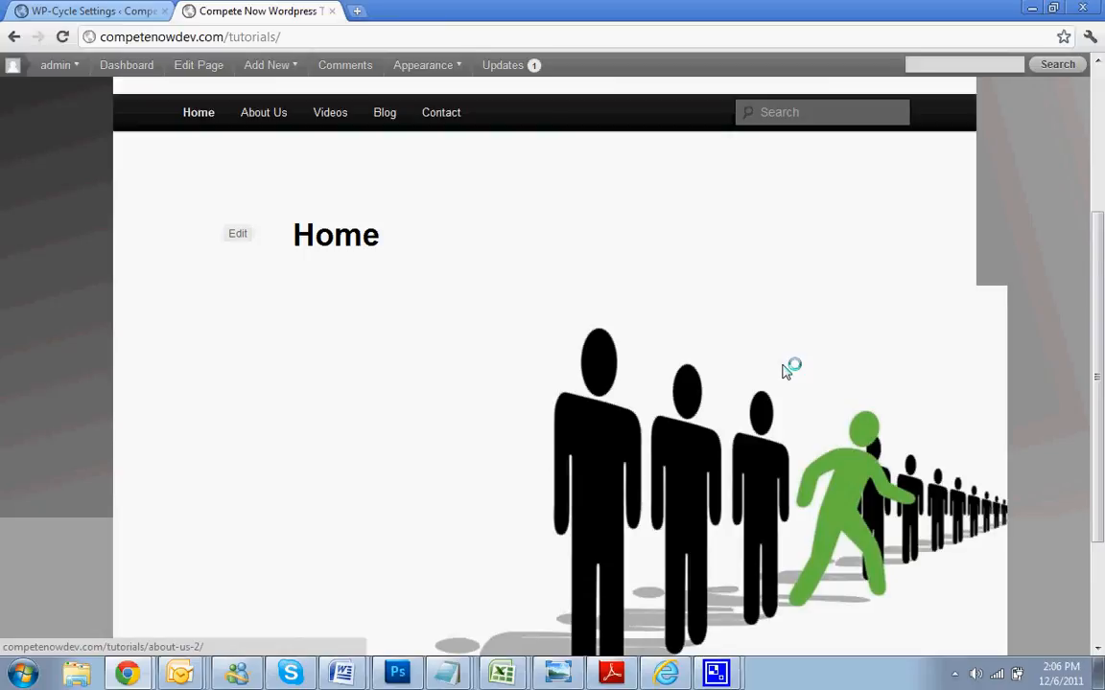
{"action": "scroll", "coordinate": [784, 369], "scroll_direction": "down", "scroll_amount": 1}
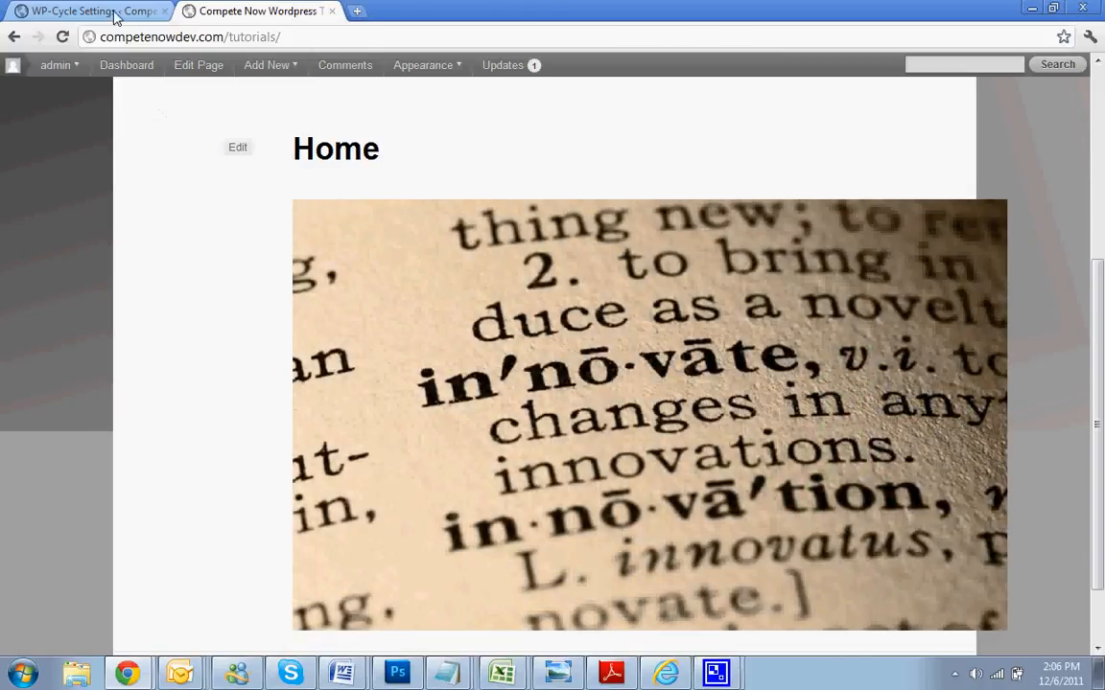
Step: Compare the slideshow on the live homepage, set the image rotator to 750 px wide and 450 px high, and save the settings
{"action": "left_click", "coordinate": [113, 14]}
{"action": "scroll", "coordinate": [604, 397], "scroll_direction": "down", "scroll_amount": 4}
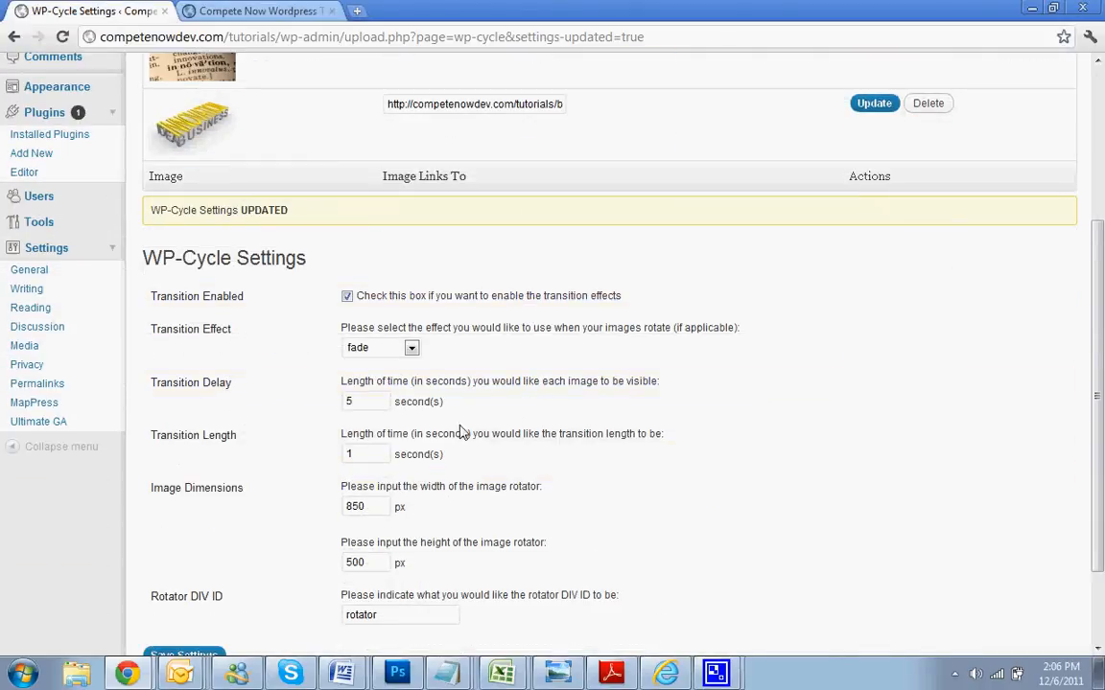
{"action": "left_click", "coordinate": [244, 11]}
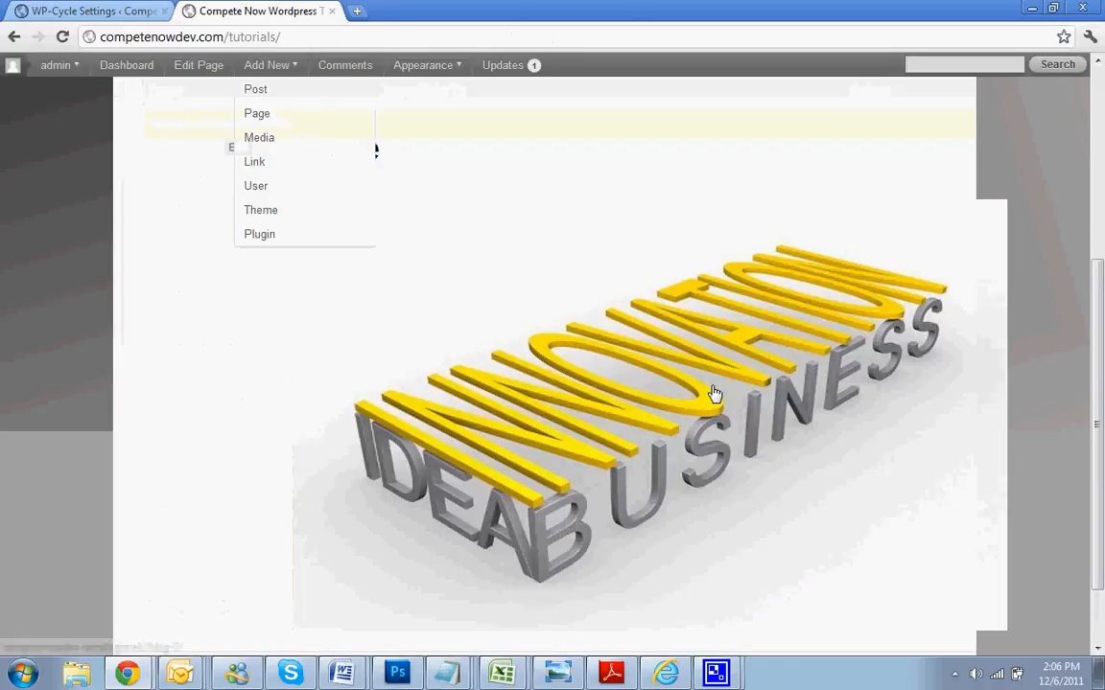
{"action": "left_click", "coordinate": [69, 8]}
{"action": "double_click", "coordinate": [353, 420]}
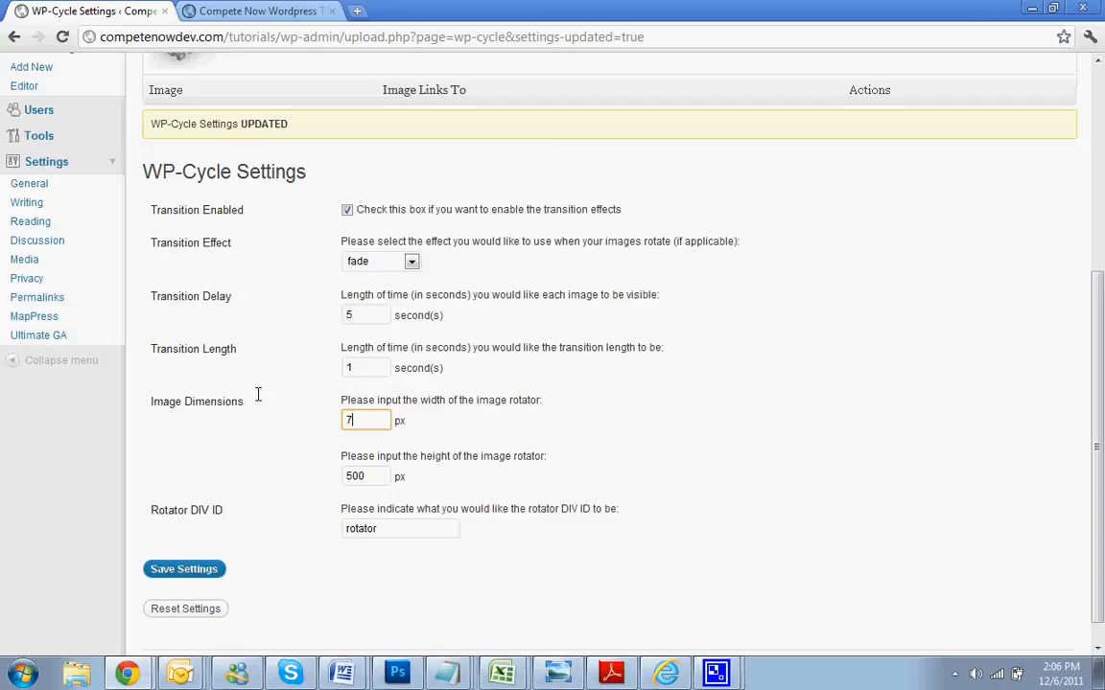
{"action": "type", "text": "750"}
{"action": "double_click", "coordinate": [375, 483]}
{"action": "type", "text": "450"}
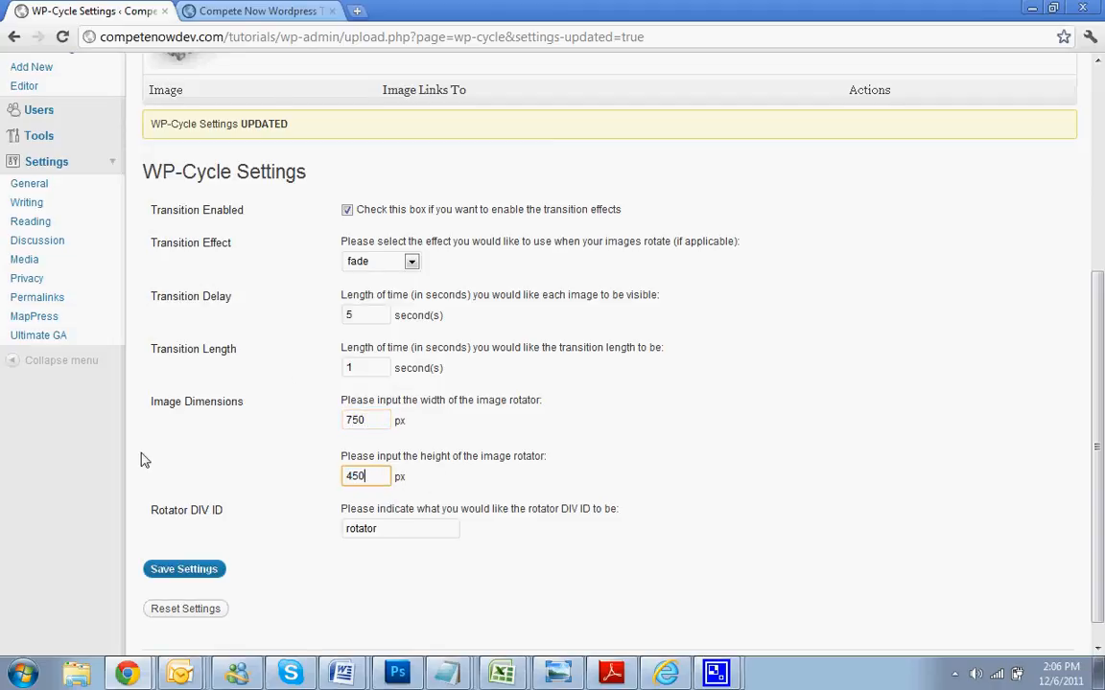
{"action": "left_click", "coordinate": [196, 570]}
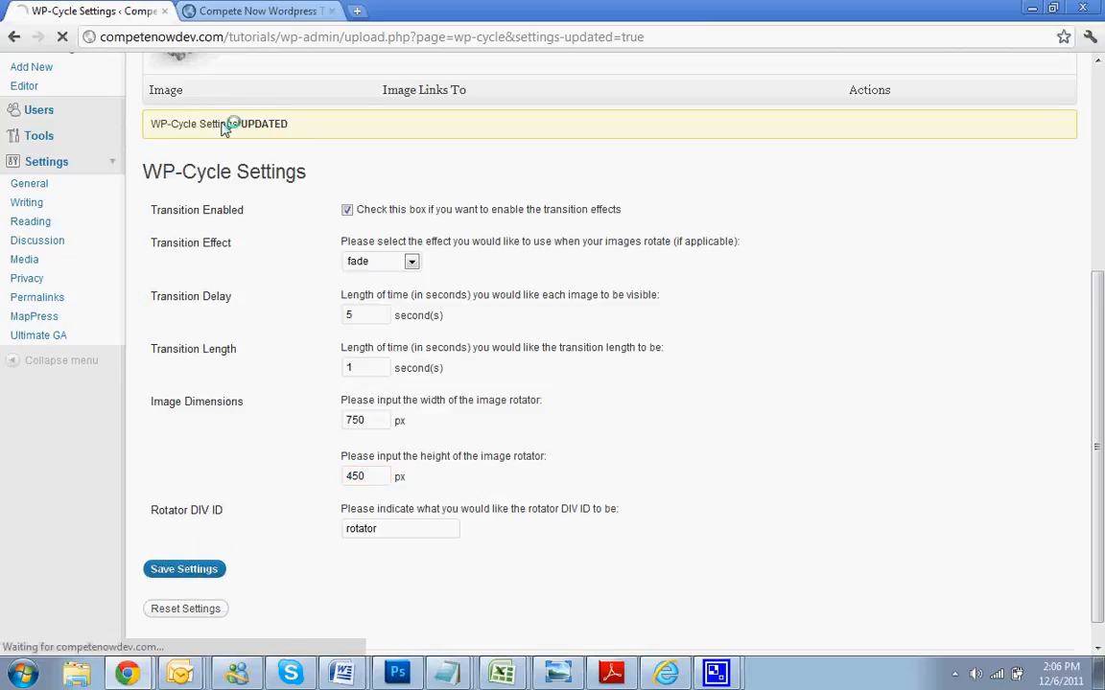
Step: Reload the live homepage and examine how the smaller slideshow sits below the header and navigation
{"action": "left_click", "coordinate": [222, 12]}
{"action": "left_click", "coordinate": [64, 36]}
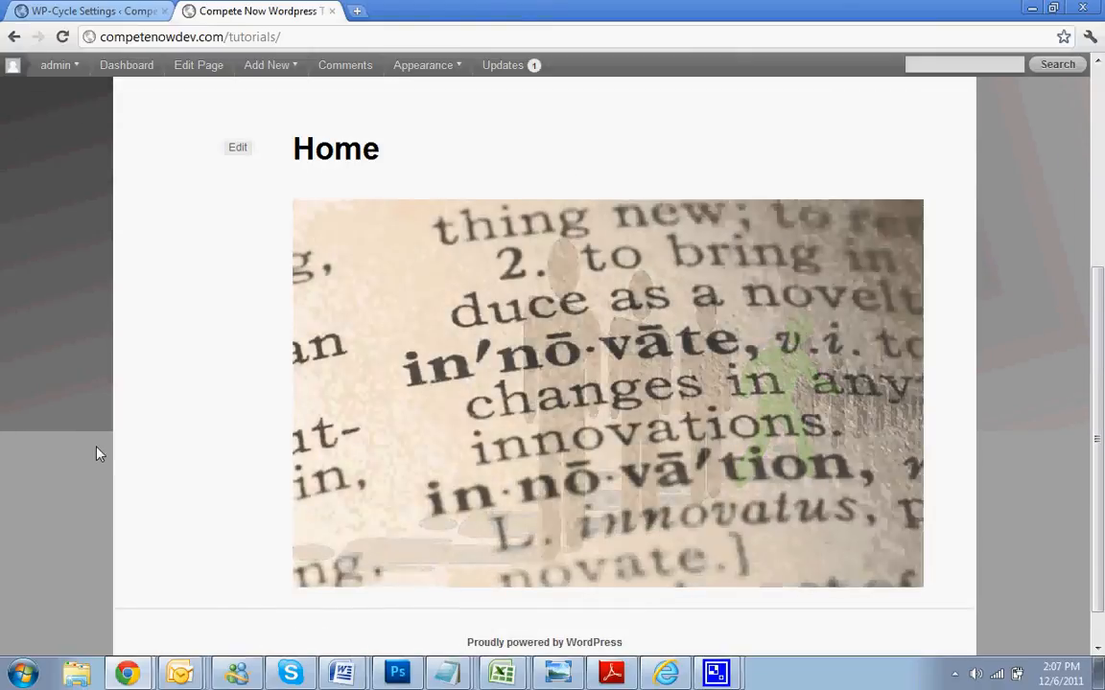
{"action": "scroll", "coordinate": [264, 333], "scroll_direction": "up", "scroll_amount": 2}
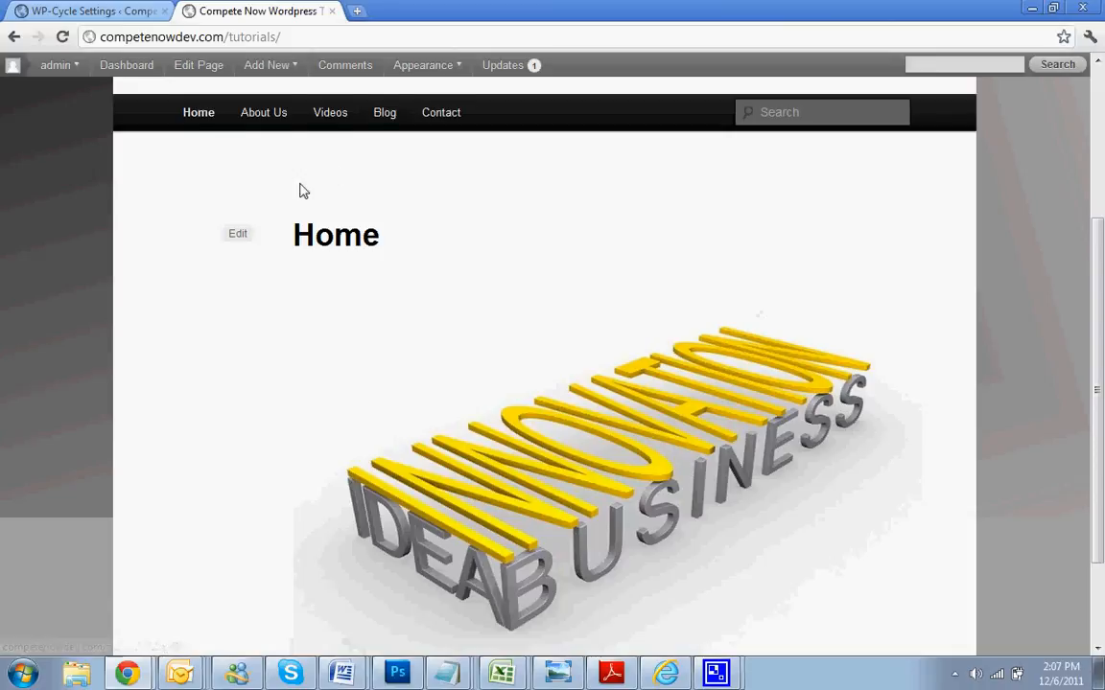
{"action": "scroll", "coordinate": [300, 190], "scroll_direction": "up", "scroll_amount": 2}
{"action": "scroll", "coordinate": [622, 290], "scroll_direction": "up", "scroll_amount": 2}
{"action": "scroll", "coordinate": [600, 332], "scroll_direction": "down", "scroll_amount": 2}
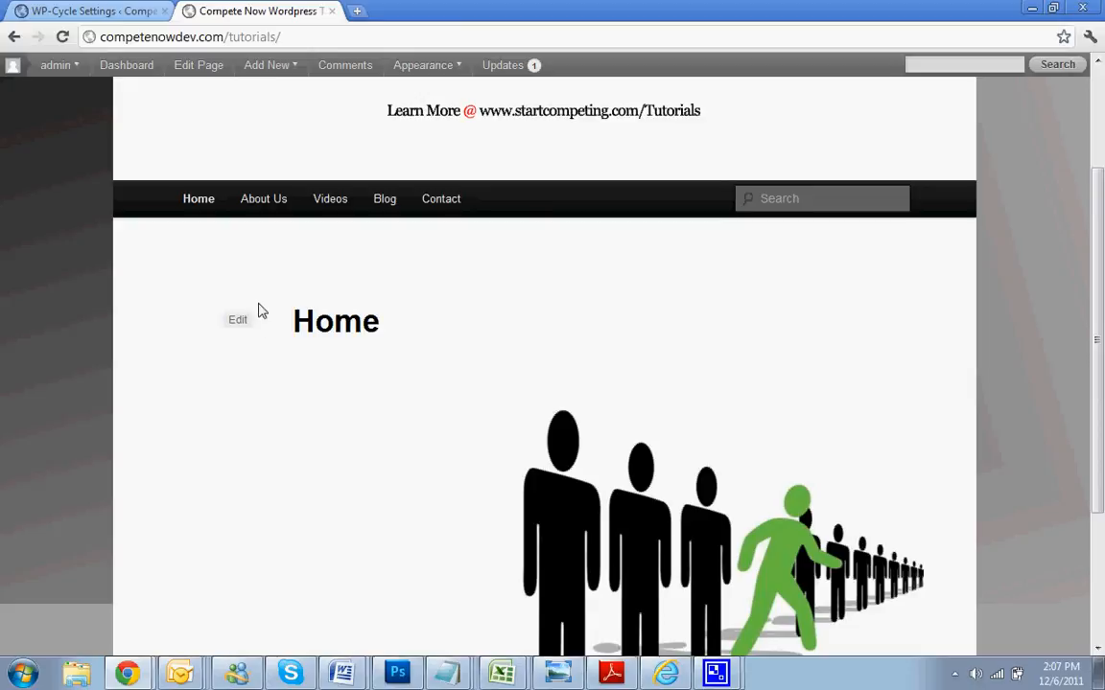
{"action": "scroll", "coordinate": [383, 321], "scroll_direction": "down", "scroll_amount": 2}
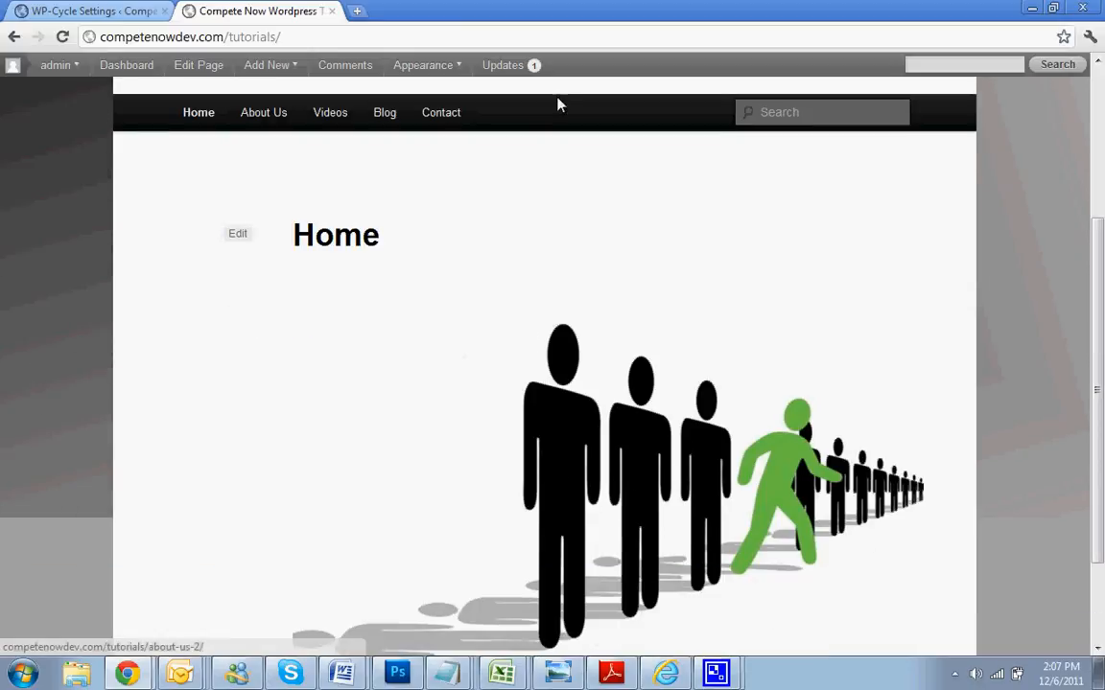
Step: Assign the Sidebar Template to the Home page, update it and view the page with the slideshow
{"action": "left_click", "coordinate": [232, 234]}
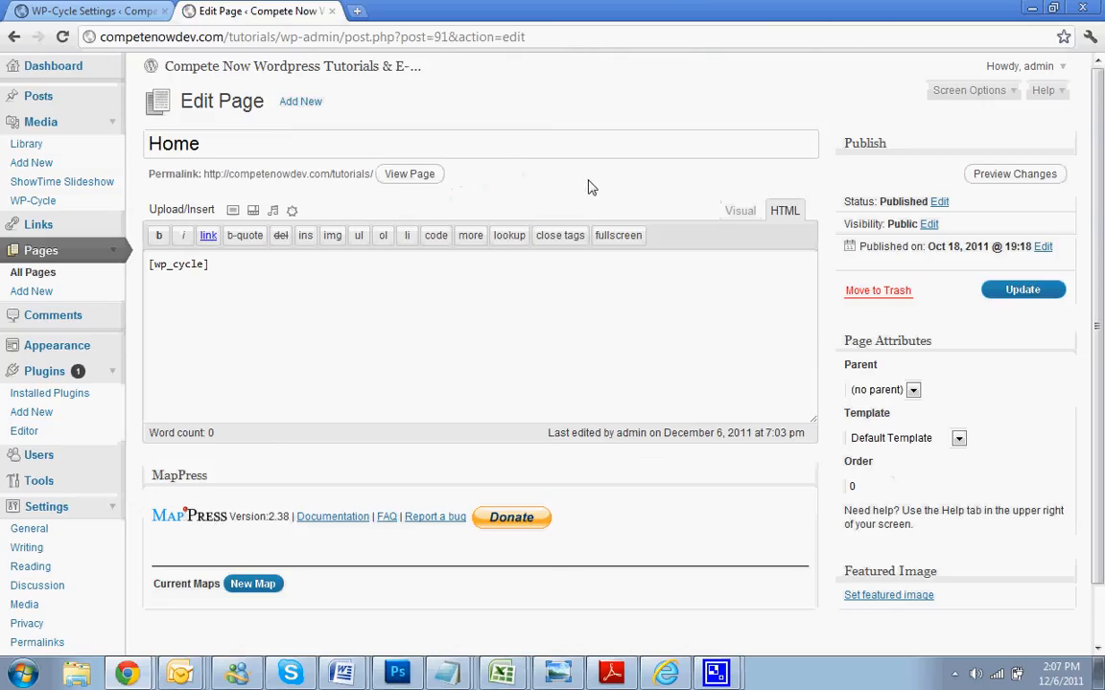
{"action": "left_click", "coordinate": [908, 440]}
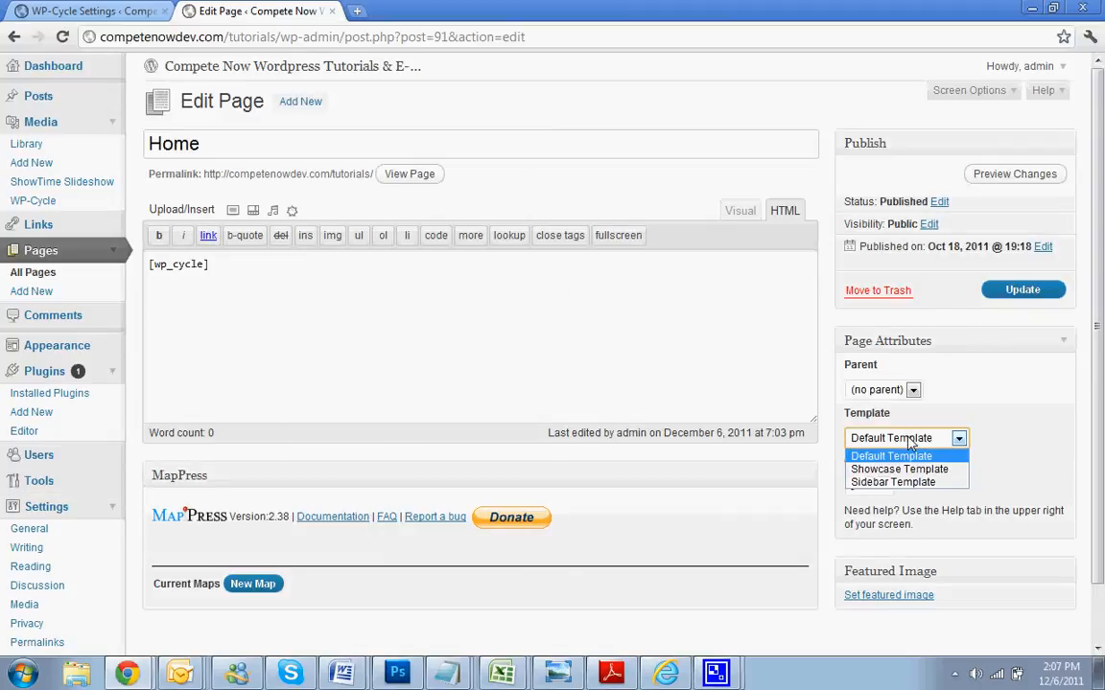
{"action": "left_click", "coordinate": [892, 481]}
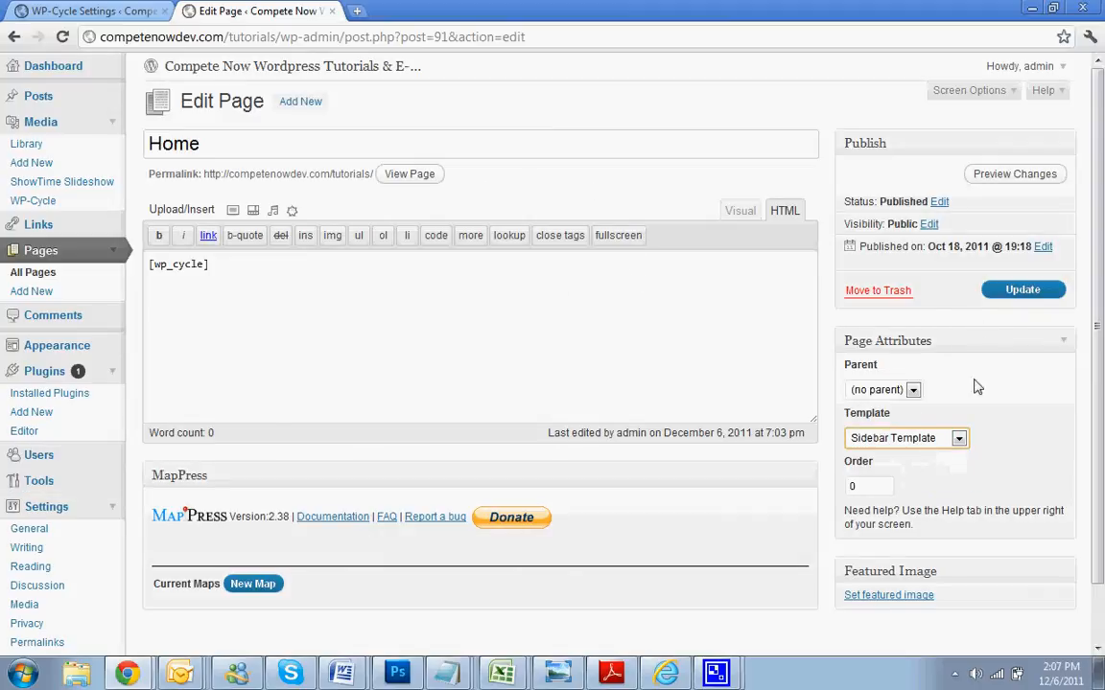
{"action": "left_click", "coordinate": [1015, 294]}
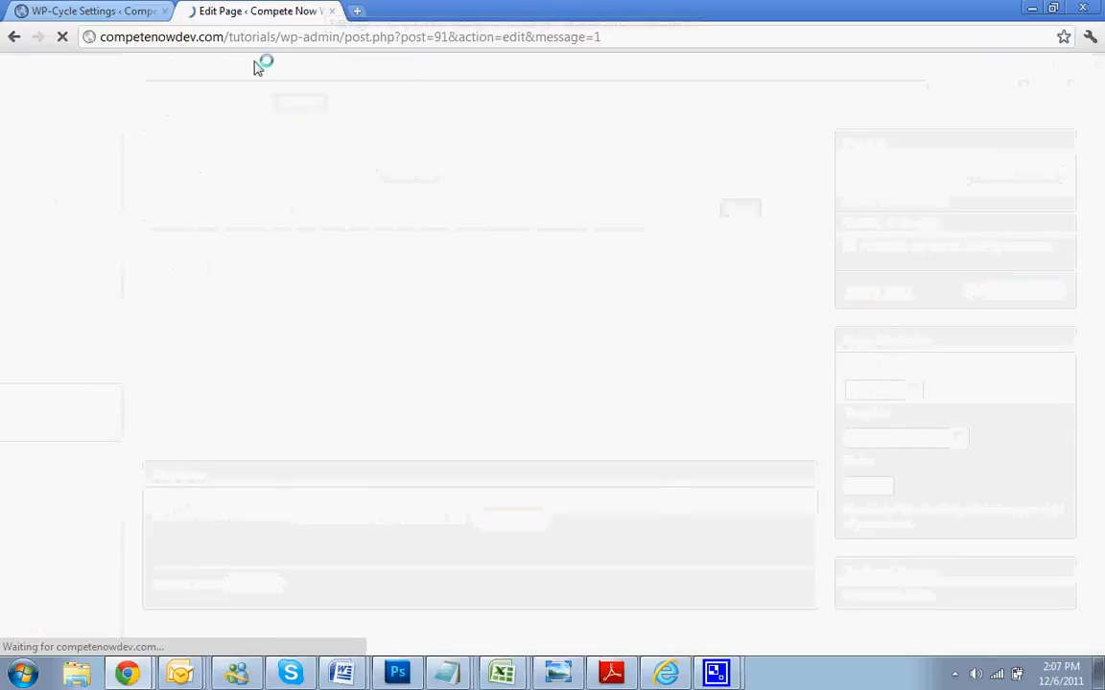
{"action": "left_click", "coordinate": [230, 69]}
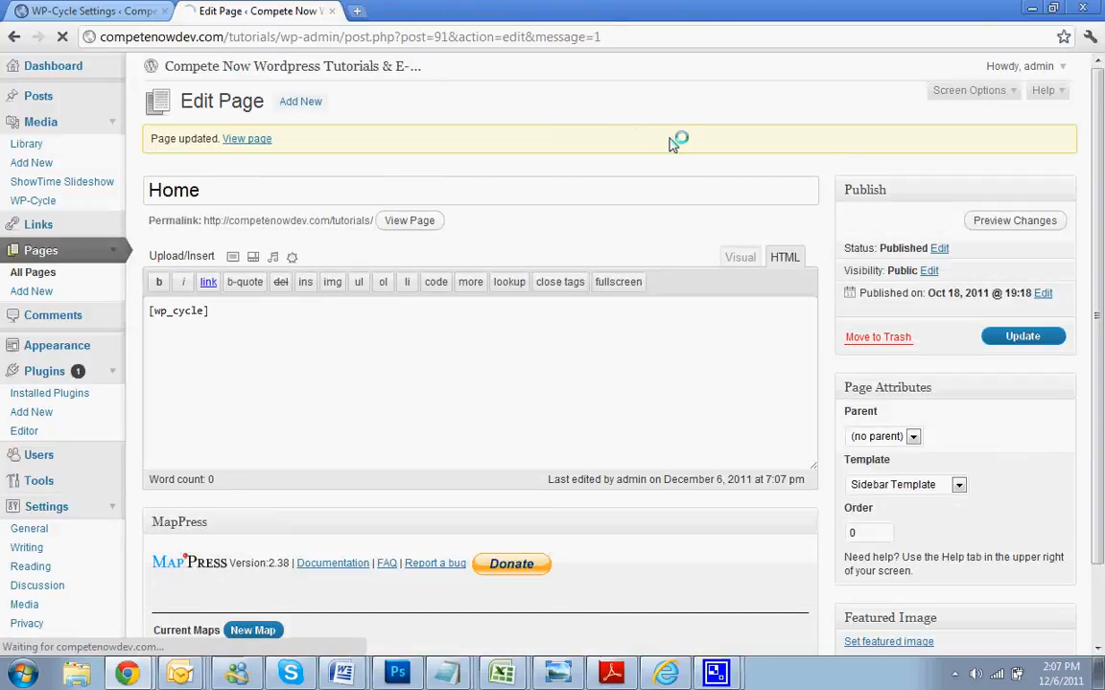
{"action": "scroll", "coordinate": [620, 343], "scroll_direction": "down", "scroll_amount": 1}
{"action": "scroll", "coordinate": [620, 343], "scroll_direction": "down", "scroll_amount": 2}
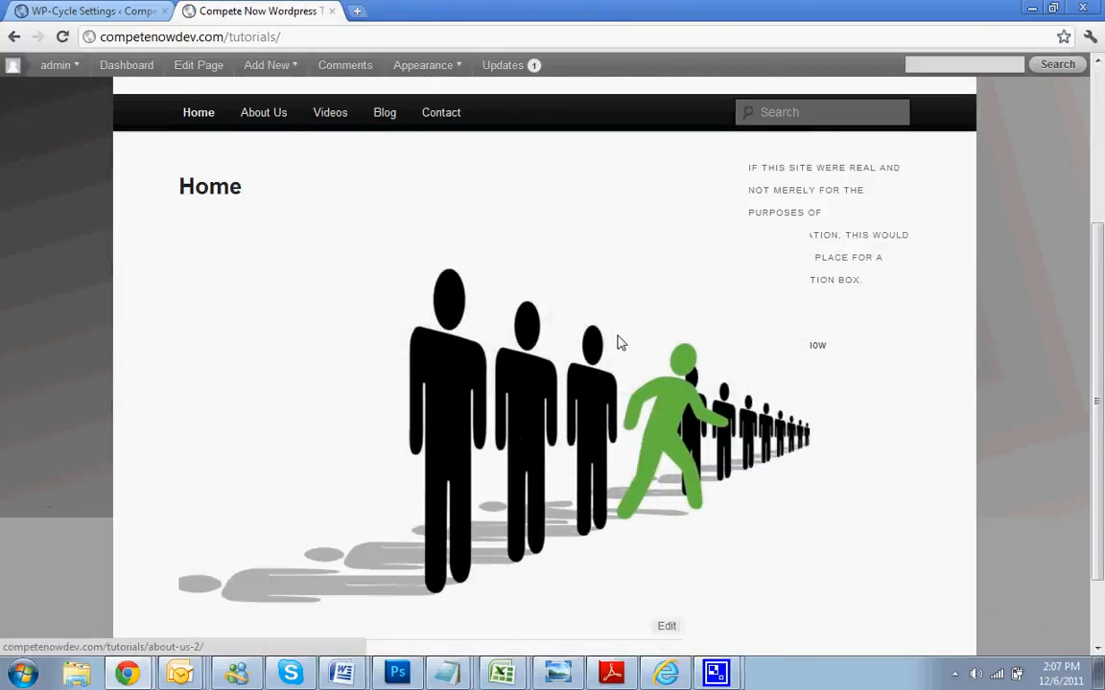
Step: Set the WP-Cycle image rotator to 500 px wide and 350 px high, and save the settings
{"action": "left_click", "coordinate": [103, 10]}
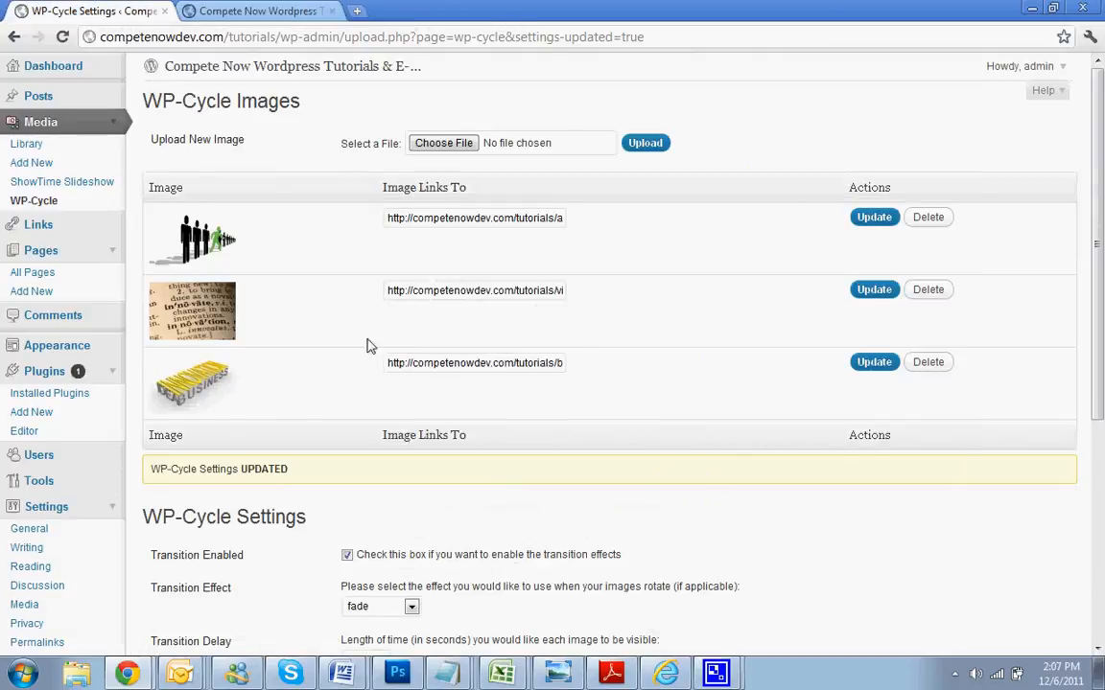
{"action": "scroll", "coordinate": [370, 343], "scroll_direction": "down", "scroll_amount": 3}
{"action": "left_click_drag", "start_coordinate": [370, 506], "coordinate": [338, 499]}
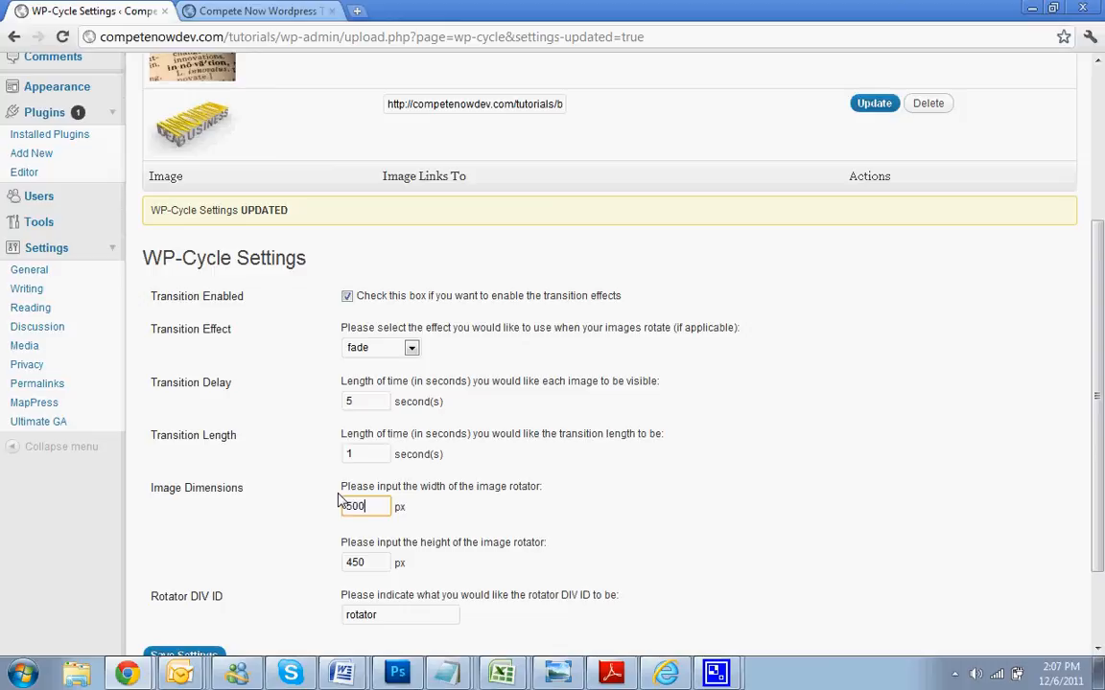
{"action": "left_click_drag", "start_coordinate": [370, 563], "coordinate": [267, 563]}
{"action": "type", "text": "350"}
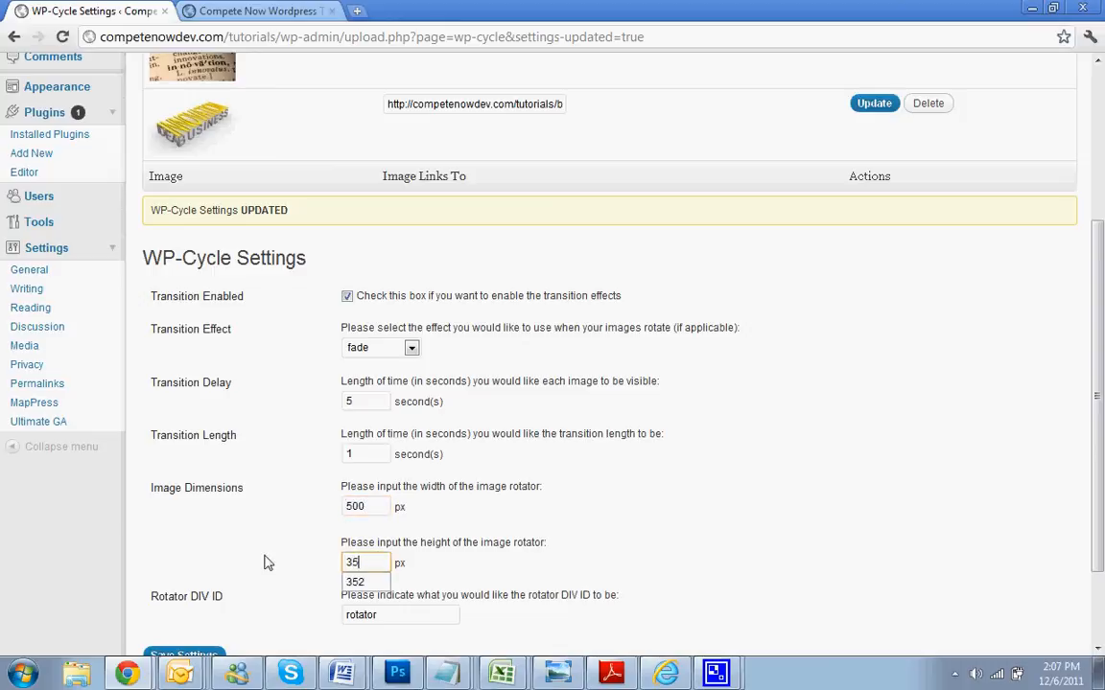
{"action": "left_click", "coordinate": [180, 656]}
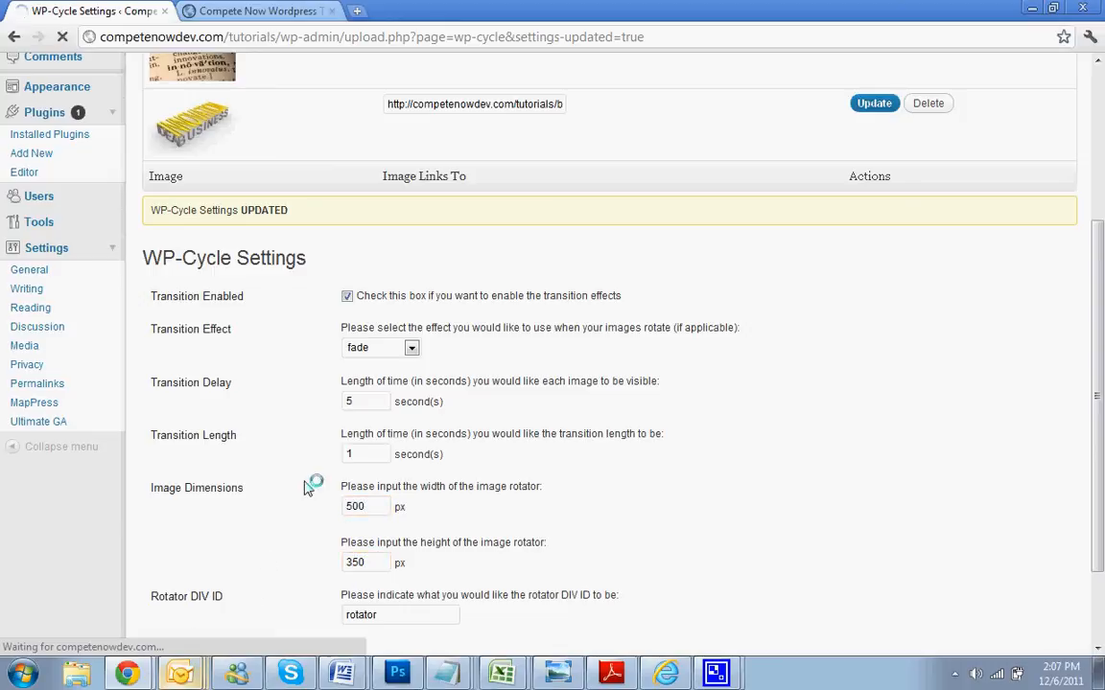
Step: Reload the live homepage and check how the slideshow fits beside the sidebar, comparing it with the WP-Cycle settings page
{"action": "left_click", "coordinate": [288, 11]}
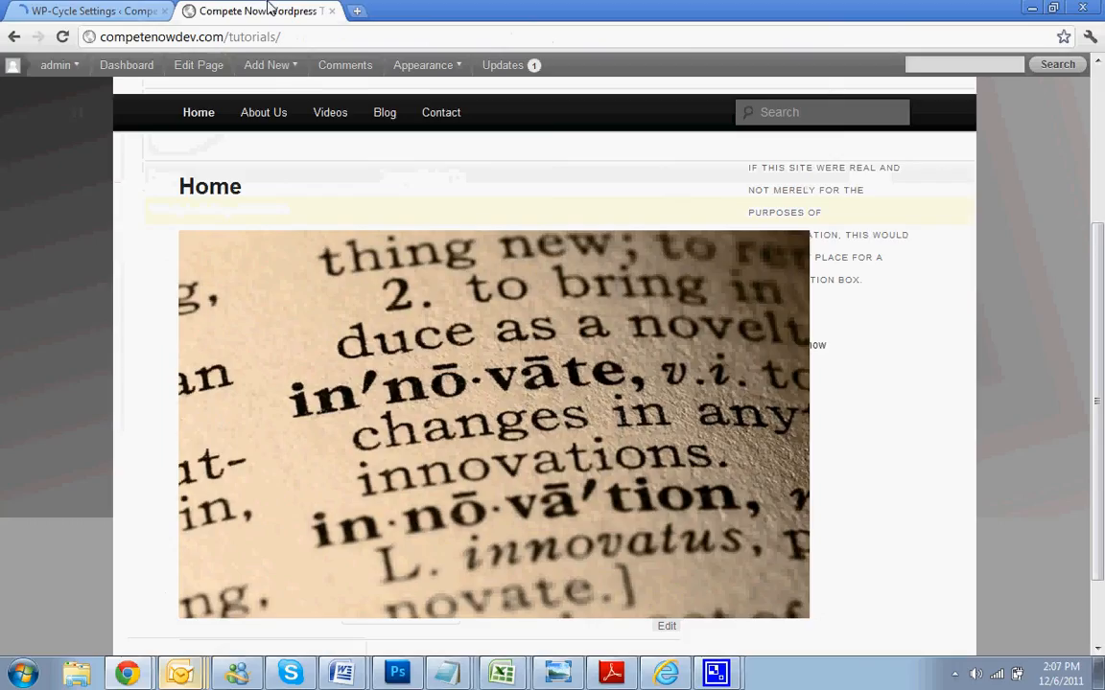
{"action": "left_click", "coordinate": [63, 37]}
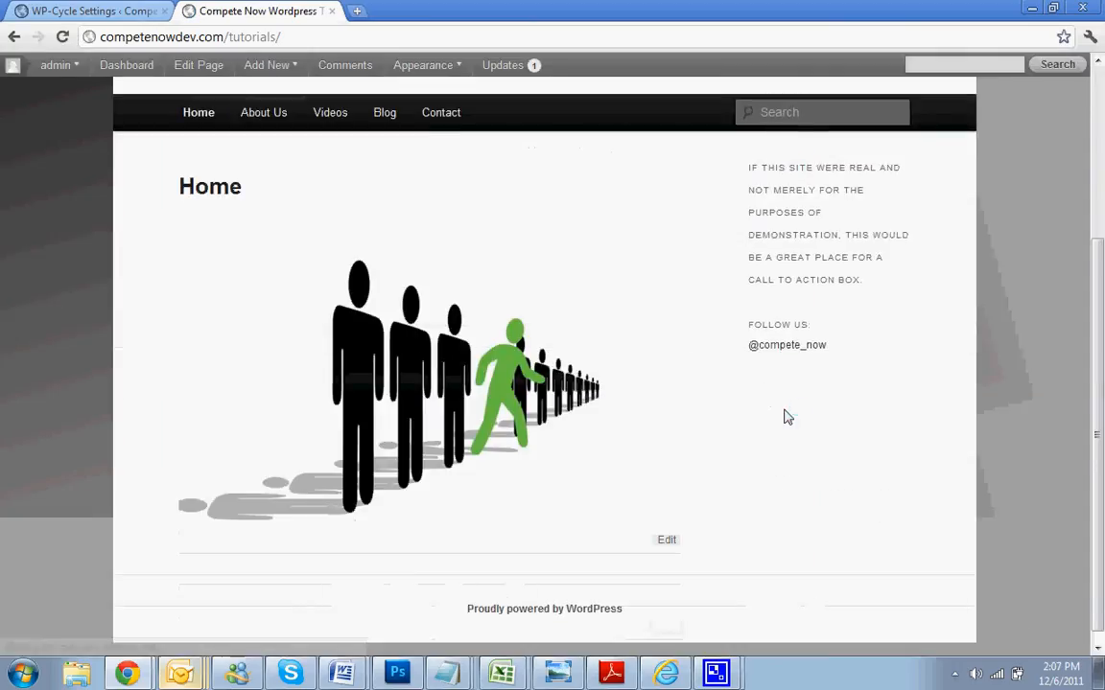
{"action": "scroll", "coordinate": [784, 419], "scroll_direction": "up", "scroll_amount": 1}
{"action": "scroll", "coordinate": [784, 419], "scroll_direction": "up", "scroll_amount": 2}
{"action": "scroll", "coordinate": [785, 419], "scroll_direction": "down", "scroll_amount": 1}
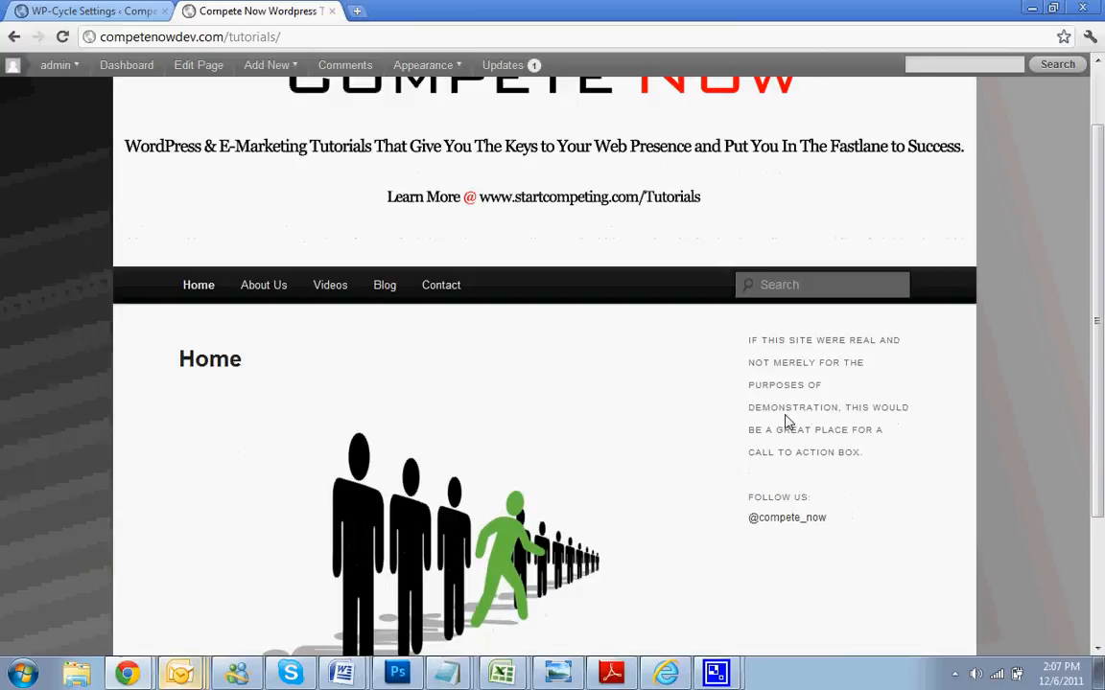
{"action": "scroll", "coordinate": [784, 419], "scroll_direction": "down", "scroll_amount": 1}
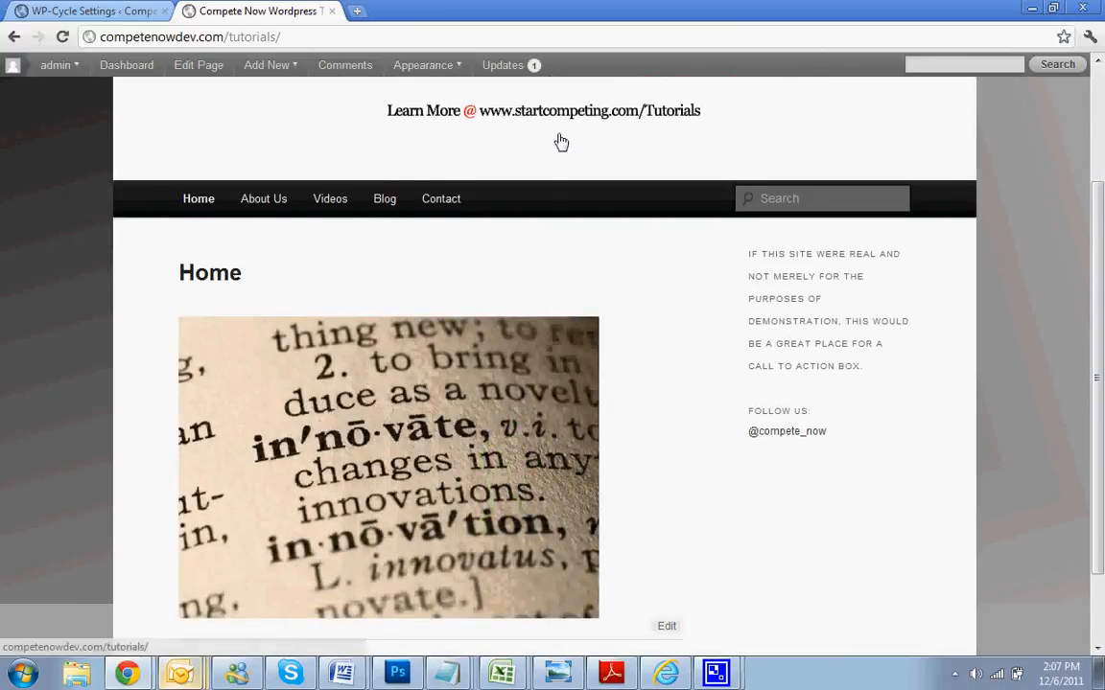
{"action": "scroll", "coordinate": [538, 169], "scroll_direction": "up", "scroll_amount": 2}
{"action": "left_click", "coordinate": [82, 11]}
{"action": "scroll", "coordinate": [525, 286], "scroll_direction": "up", "scroll_amount": 3}
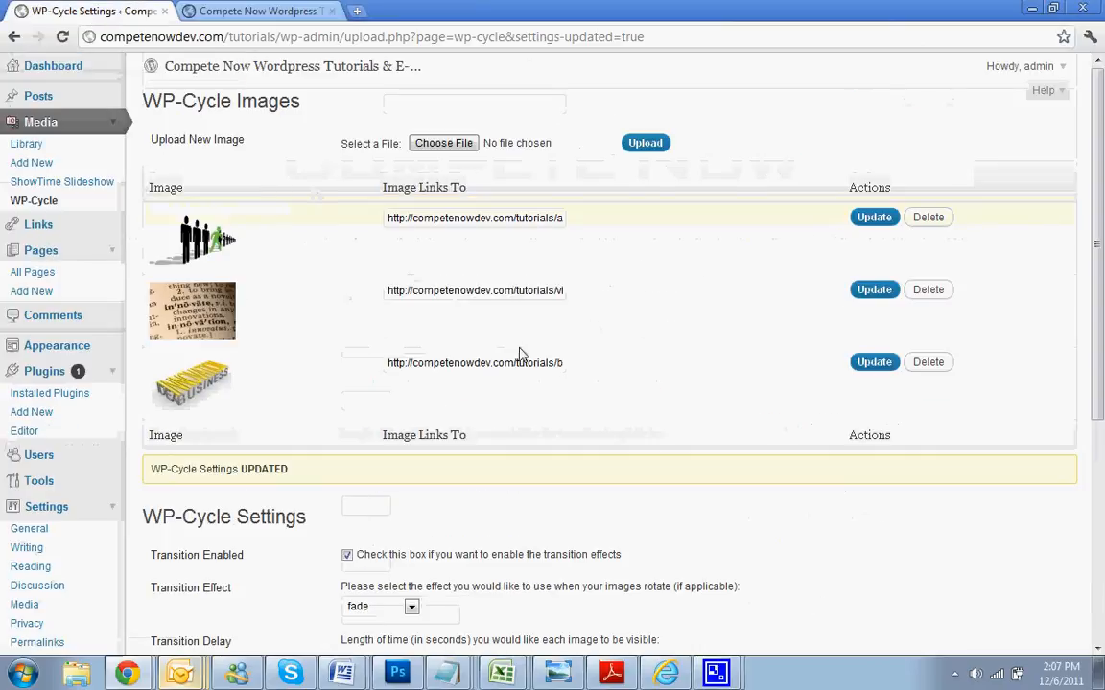
{"action": "left_click", "coordinate": [259, 10]}
{"action": "scroll", "coordinate": [345, 461], "scroll_direction": "down", "scroll_amount": 3}
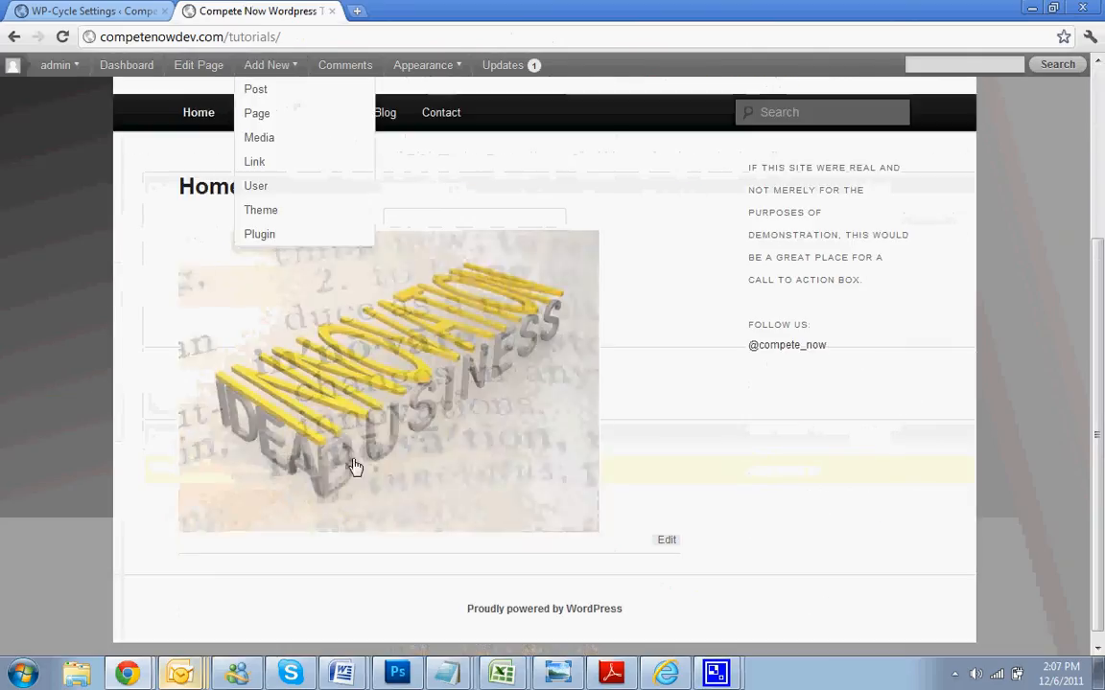
Step: Wrap the Home page's [wp_cycle] shortcode in <center> and </center> tags, update the page and view the slideshow's placement
{"action": "left_click", "coordinate": [668, 542]}
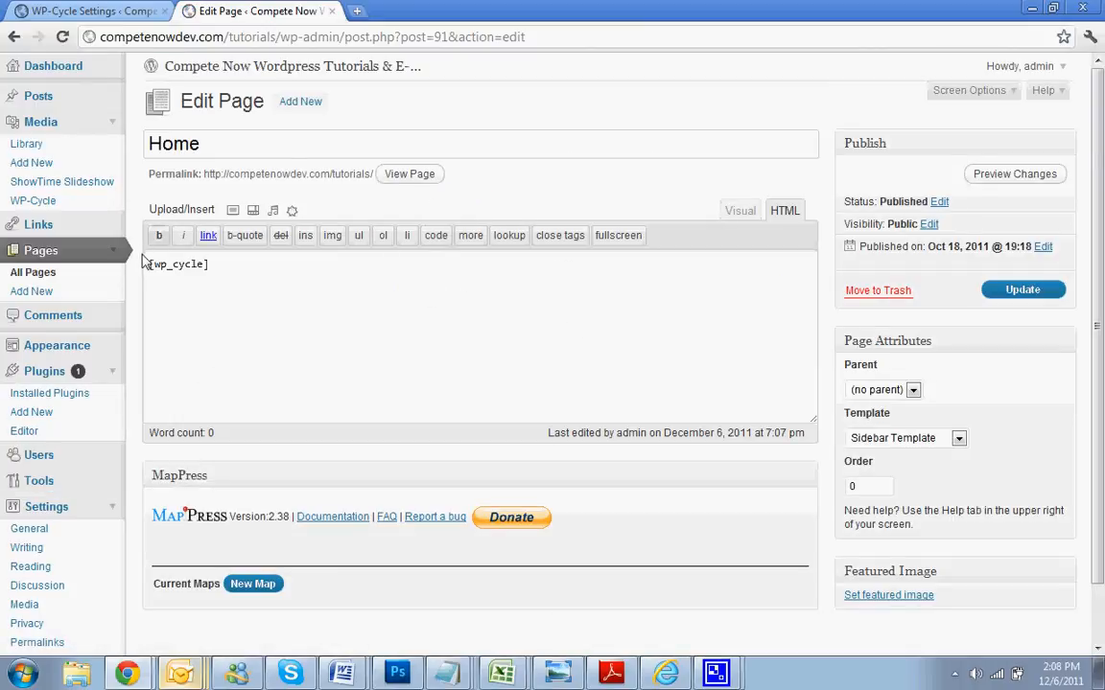
{"action": "type", "text": "<center>"}
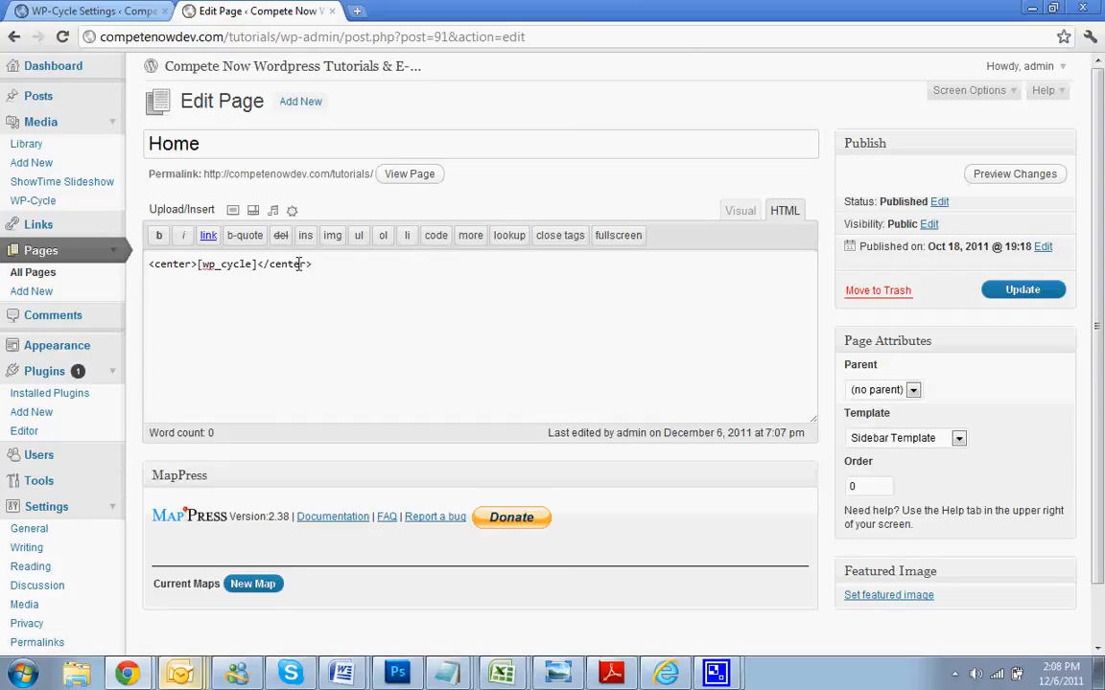
{"action": "left_click", "coordinate": [1043, 292]}
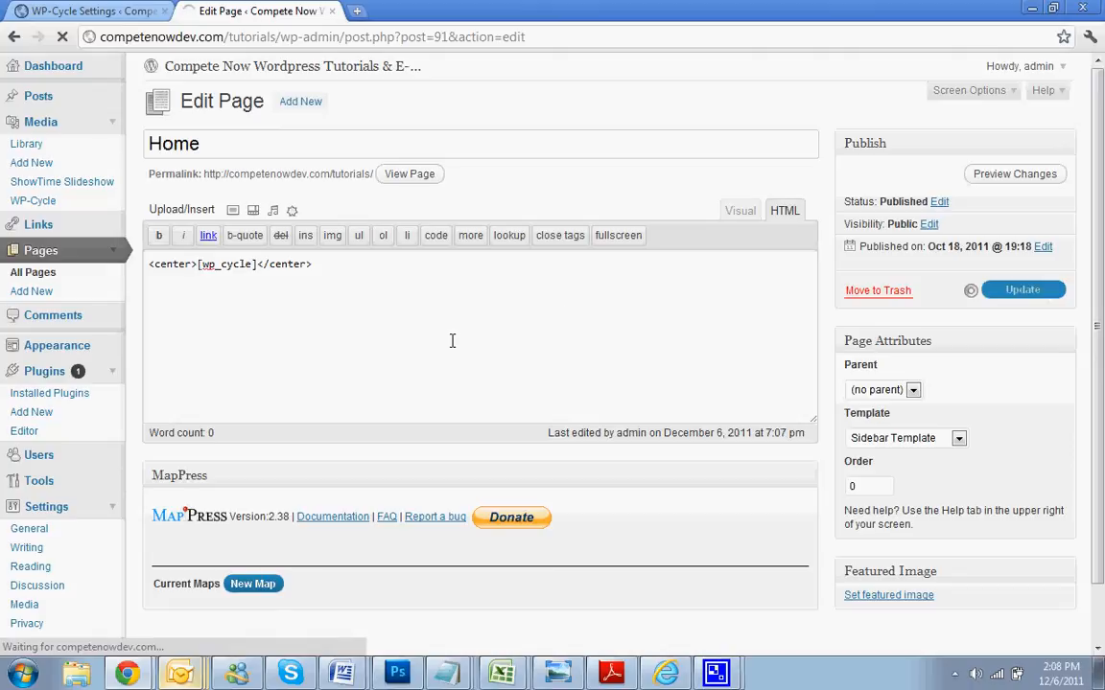
{"action": "left_click", "coordinate": [59, 12]}
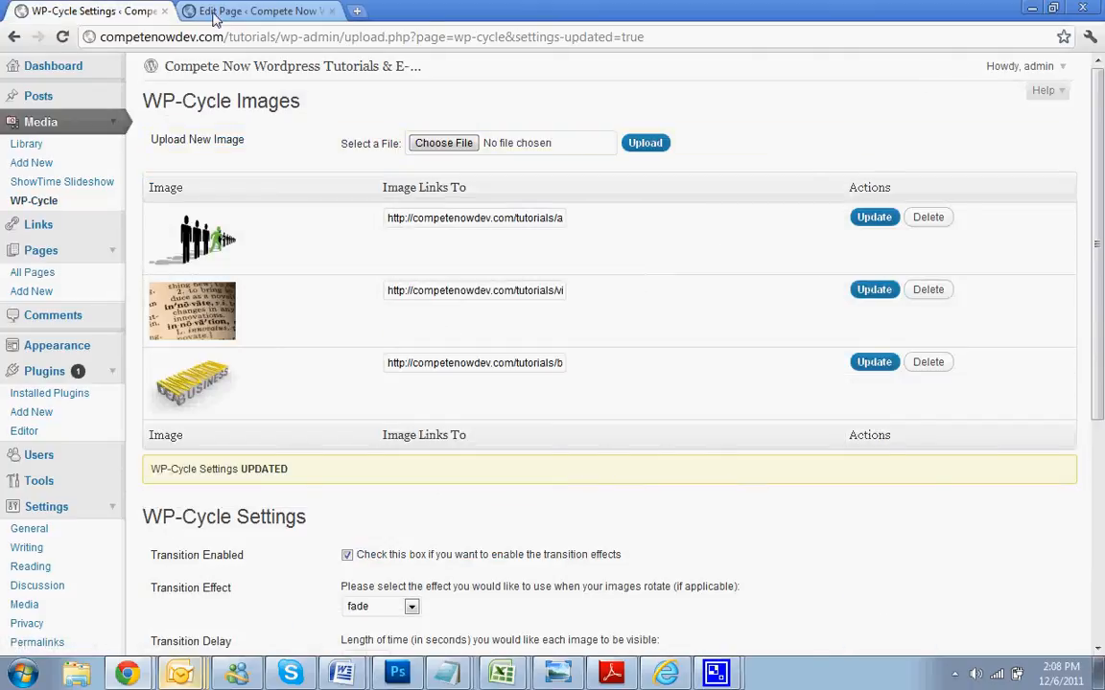
{"action": "left_click", "coordinate": [196, 11]}
{"action": "left_click", "coordinate": [246, 138]}
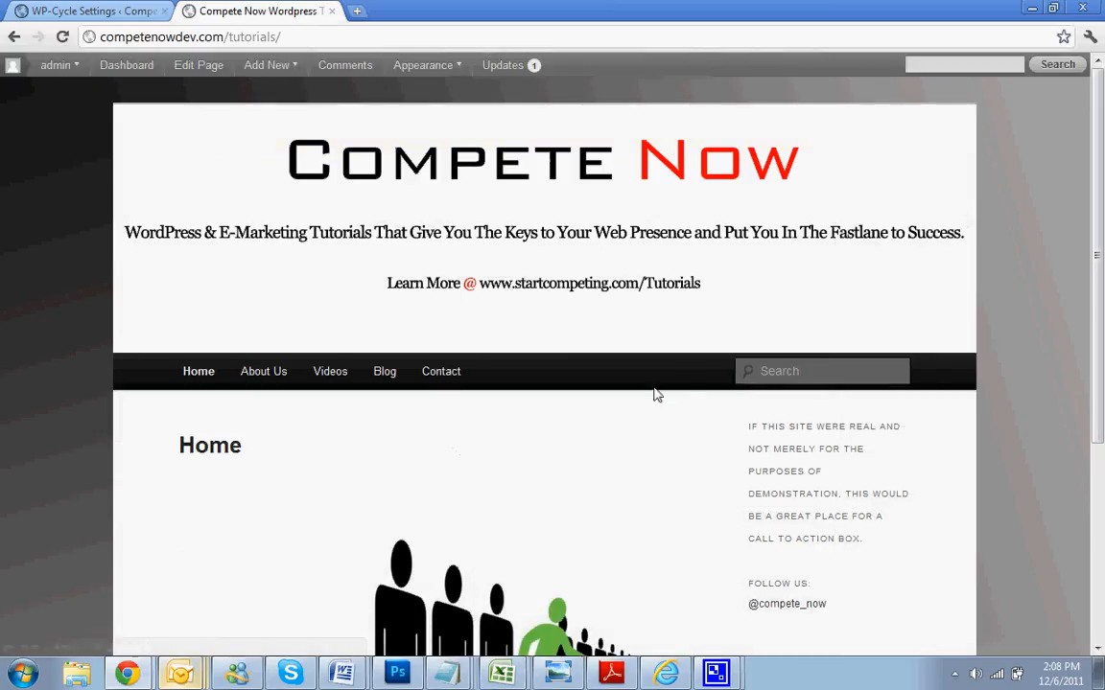
{"action": "scroll", "coordinate": [737, 396], "scroll_direction": "down", "scroll_amount": 2}
{"action": "scroll", "coordinate": [816, 425], "scroll_direction": "down", "scroll_amount": 1}
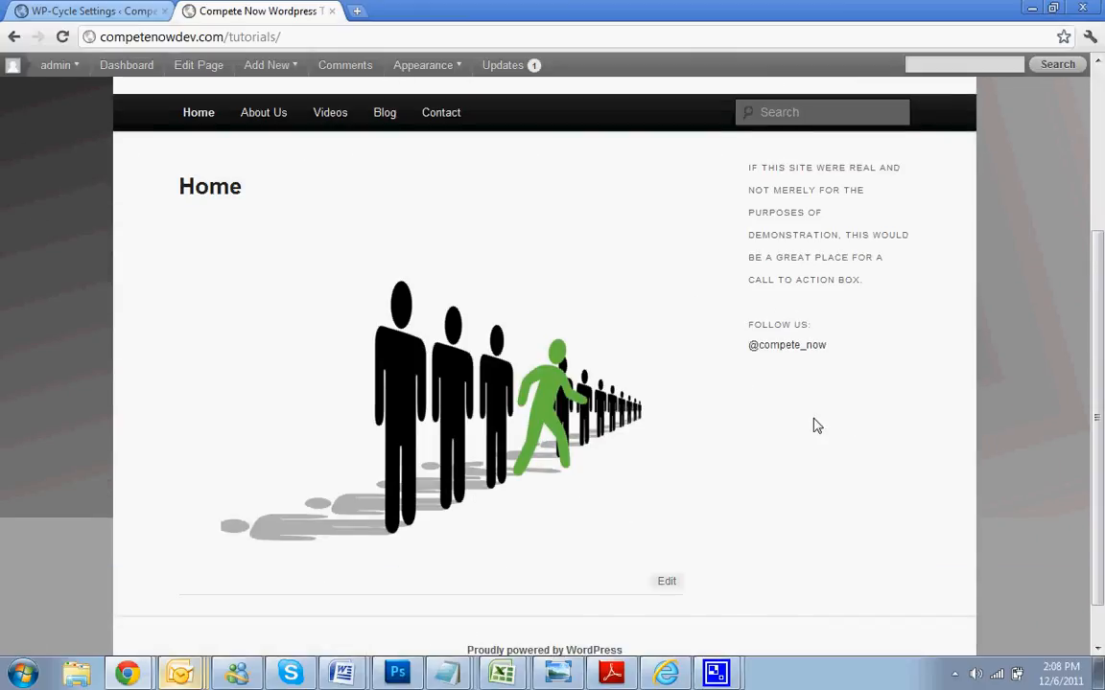
{"action": "scroll", "coordinate": [816, 425], "scroll_direction": "up", "scroll_amount": 3}
Step: Change the Home page's title to <Home>, update the page and open it for viewing
{"action": "left_click", "coordinate": [230, 149]}
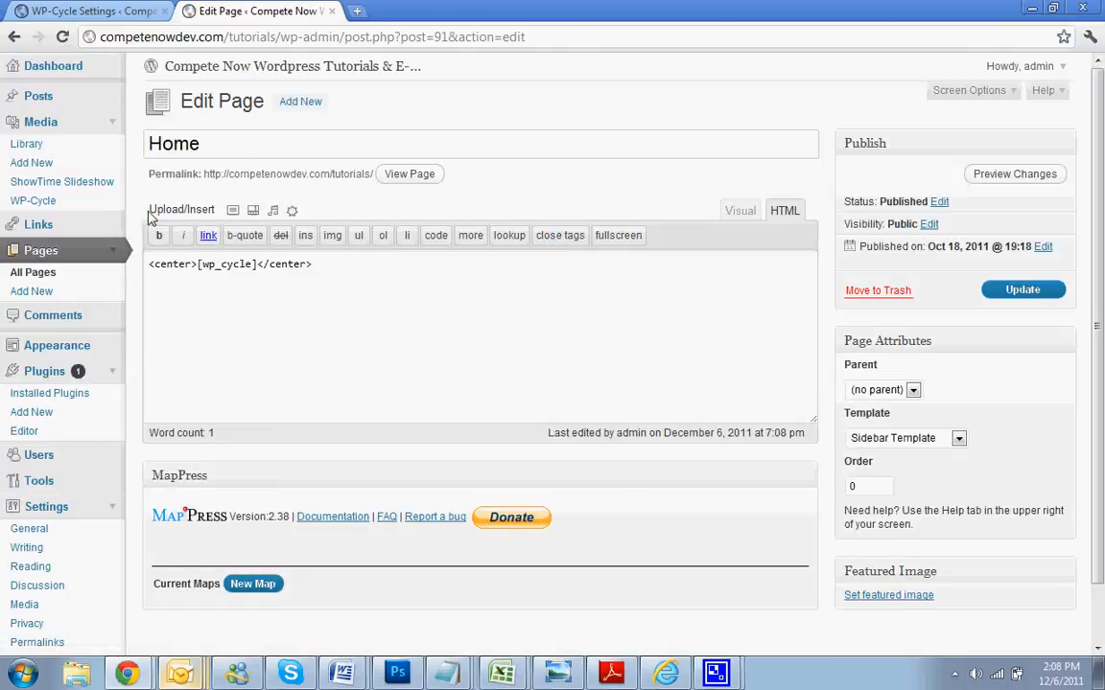
{"action": "type", "text": ">"}
{"action": "key", "text": "BackSpace"}
{"action": "type", "text": "<"}
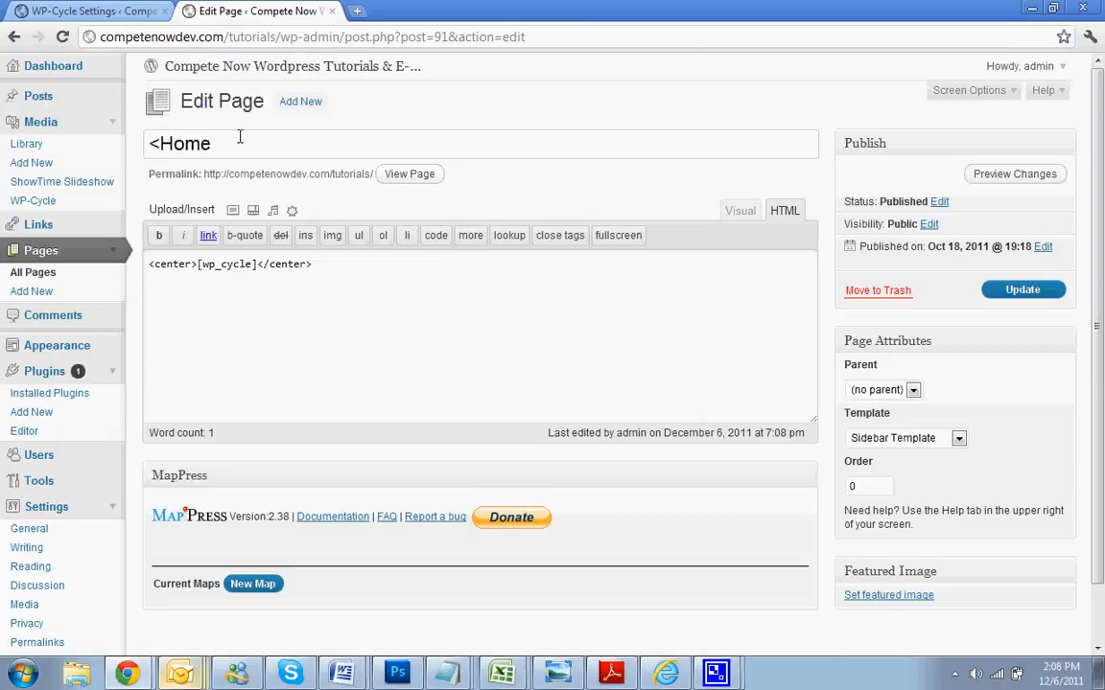
{"action": "left_click", "coordinate": [995, 293]}
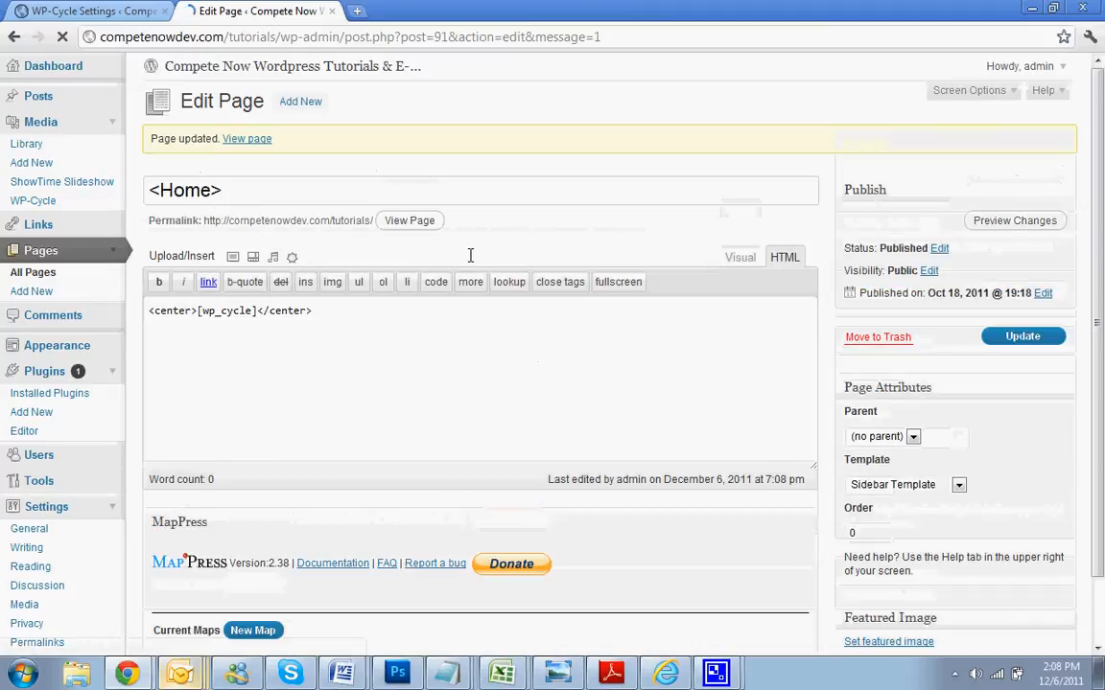
{"action": "left_click", "coordinate": [406, 221]}
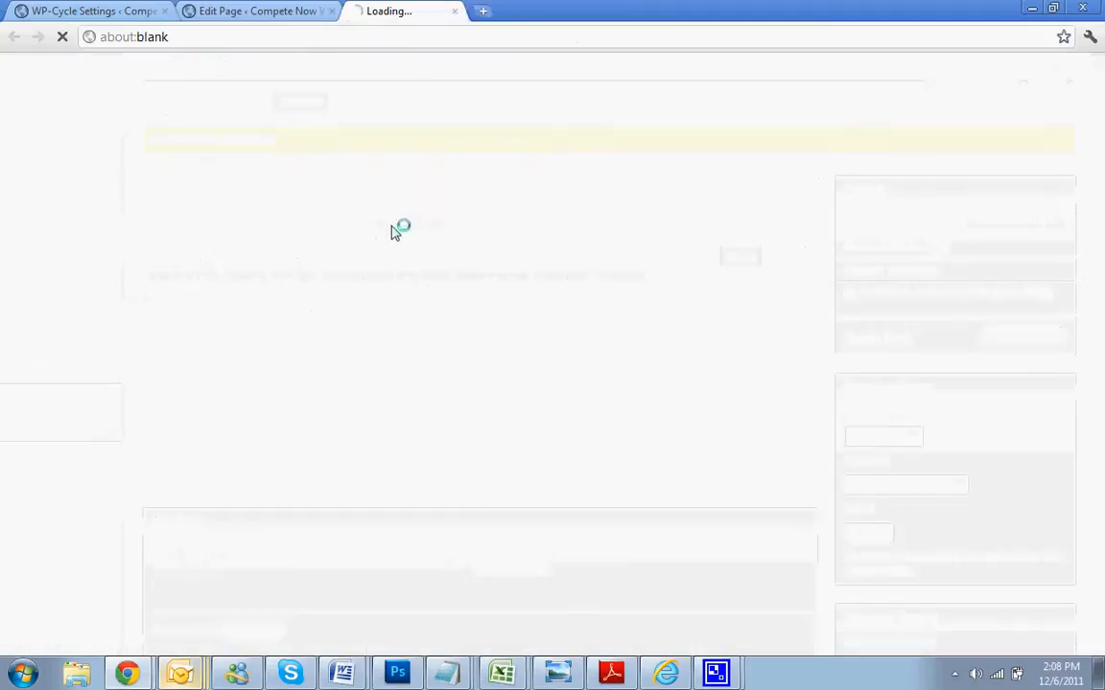
Step: Look over the live homepage to check the slideshow's centering and the page layout without the visible title
{"action": "scroll", "coordinate": [831, 362], "scroll_direction": "down", "scroll_amount": 2}
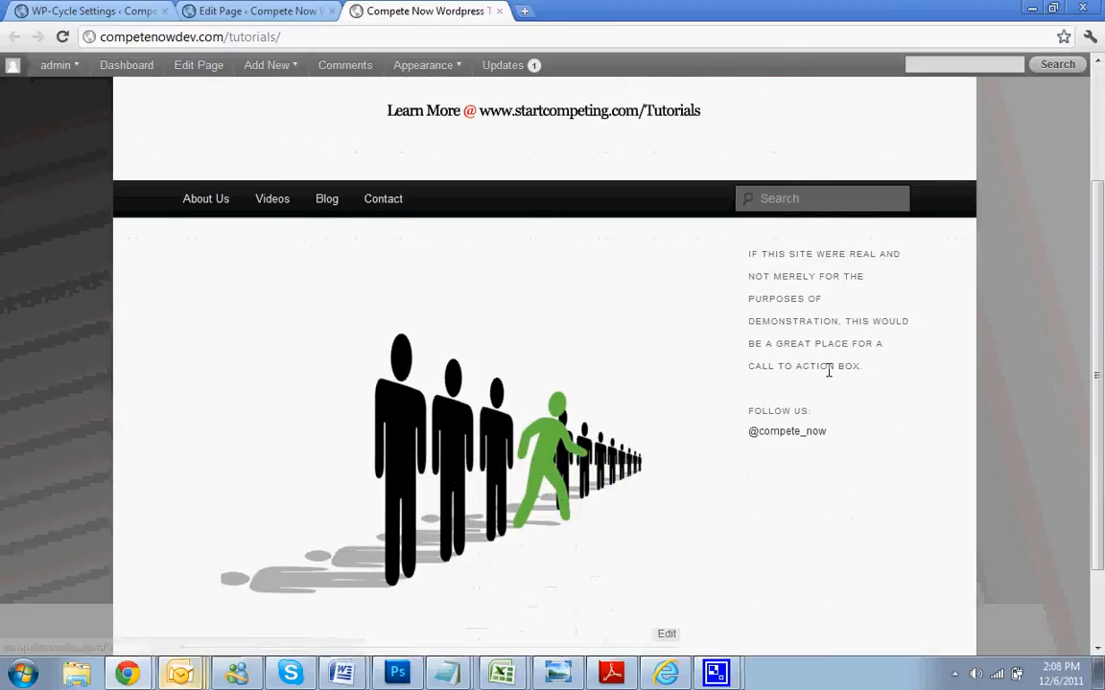
{"action": "scroll", "coordinate": [827, 364], "scroll_direction": "up", "scroll_amount": 2}
{"action": "scroll", "coordinate": [828, 370], "scroll_direction": "down", "scroll_amount": 2}
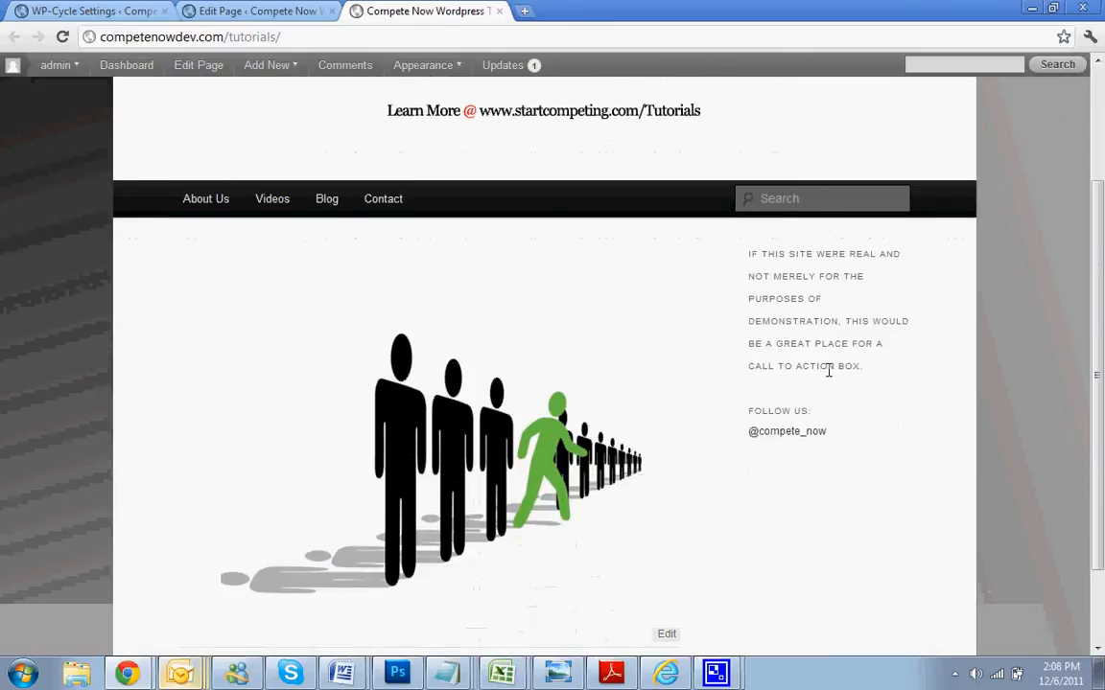
{"action": "scroll", "coordinate": [829, 370], "scroll_direction": "up", "scroll_amount": 2}
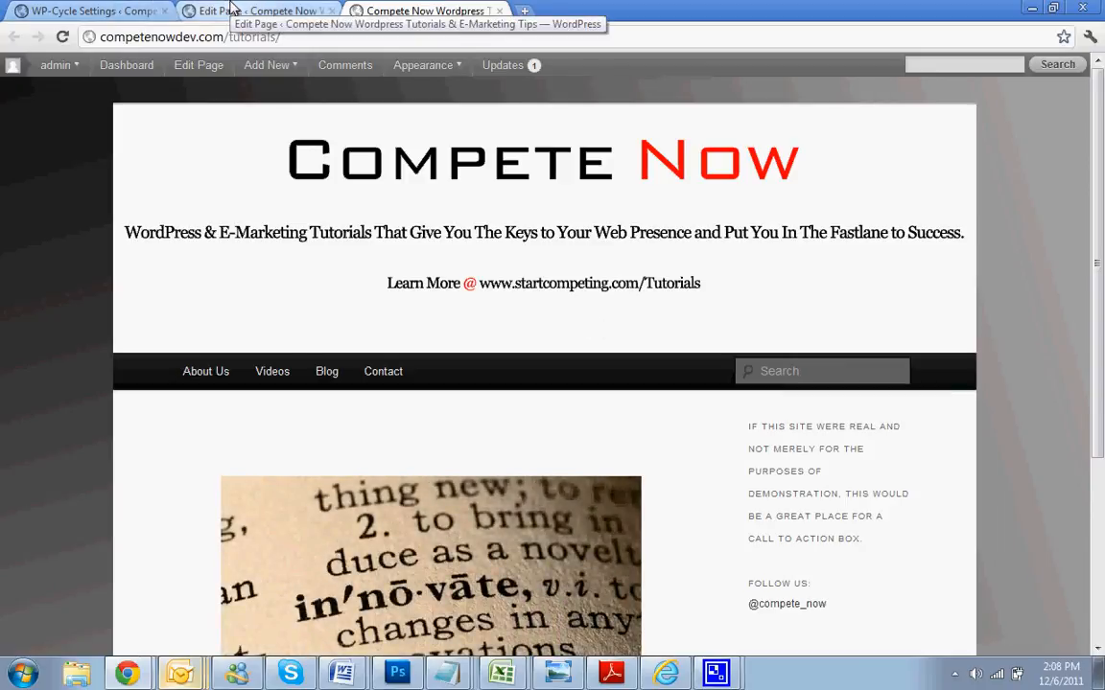
Step: Close the page editor, change the WP-Cycle transition effect to scrollDown and save the settings
{"action": "left_click", "coordinate": [331, 11]}
{"action": "left_click", "coordinate": [101, 10]}
{"action": "scroll", "coordinate": [410, 355], "scroll_direction": "down", "scroll_amount": 4}
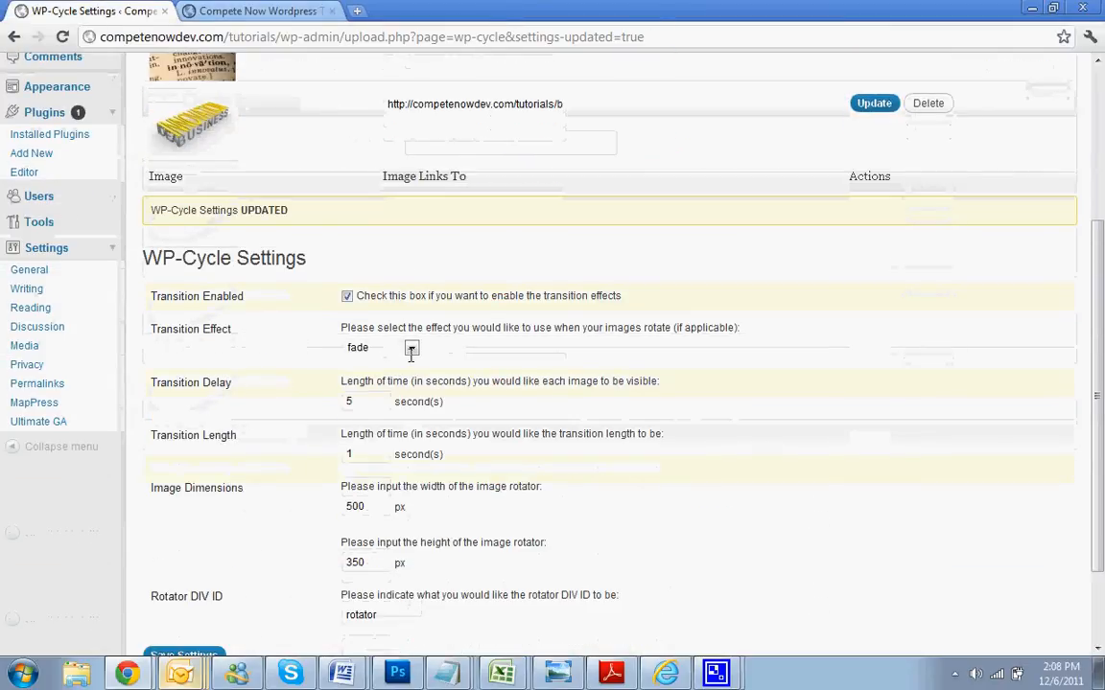
{"action": "left_click", "coordinate": [398, 347]}
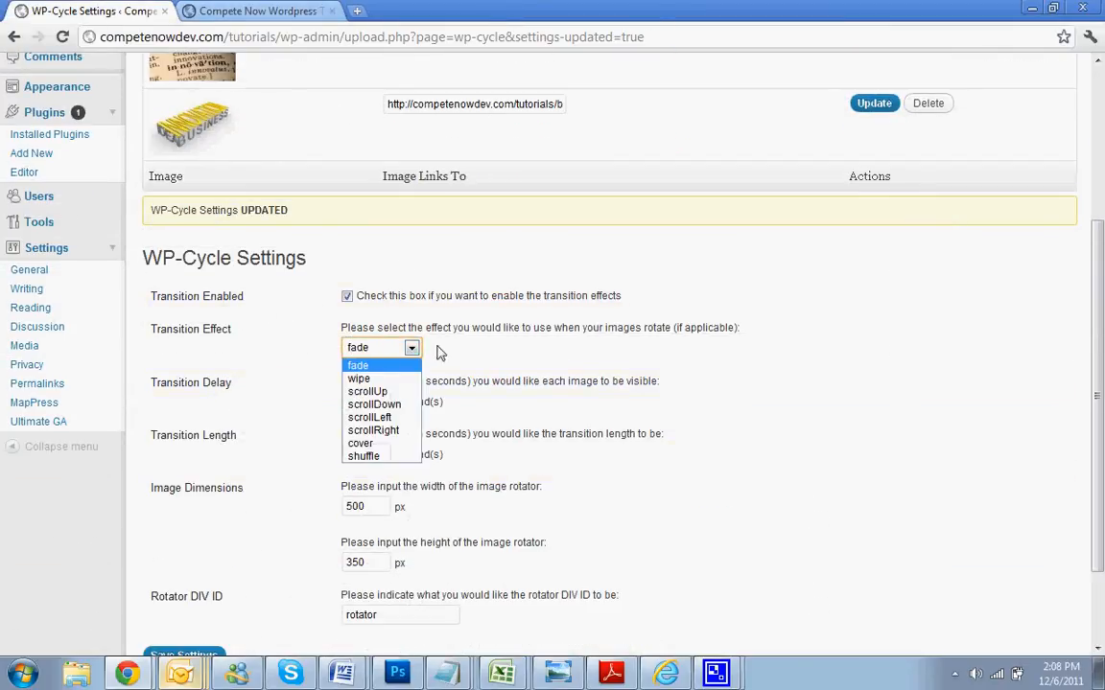
{"action": "left_click", "coordinate": [386, 405]}
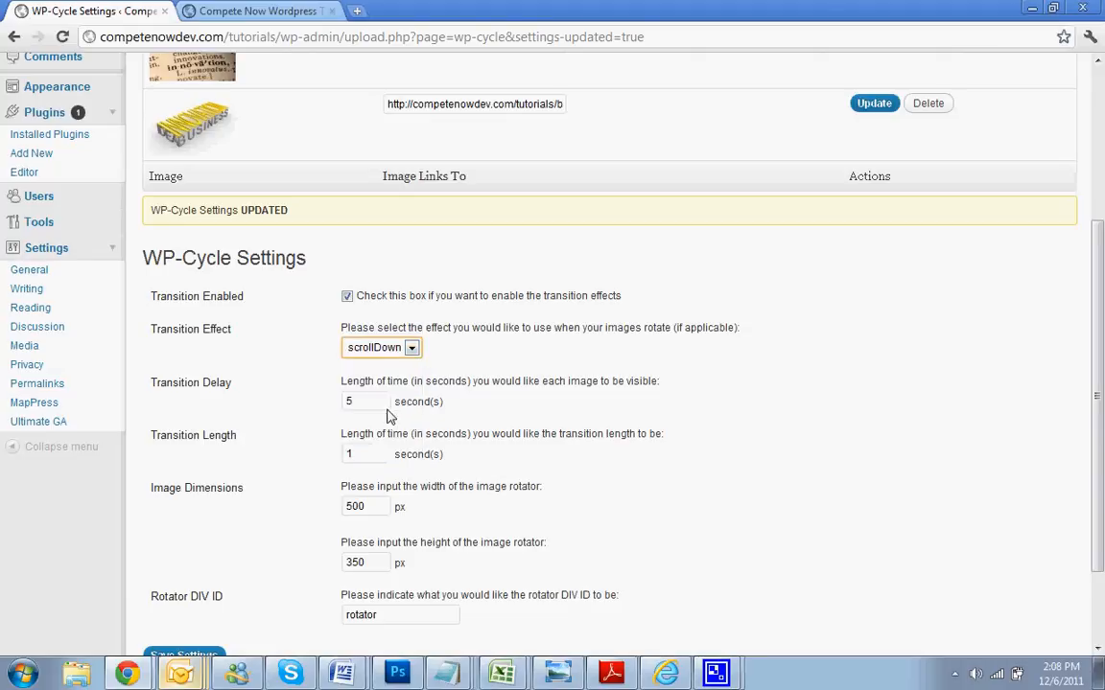
{"action": "left_click", "coordinate": [185, 656]}
Step: Reload the live homepage and watch how the slideshow images change with the scrollDown transition
{"action": "left_click", "coordinate": [264, 11]}
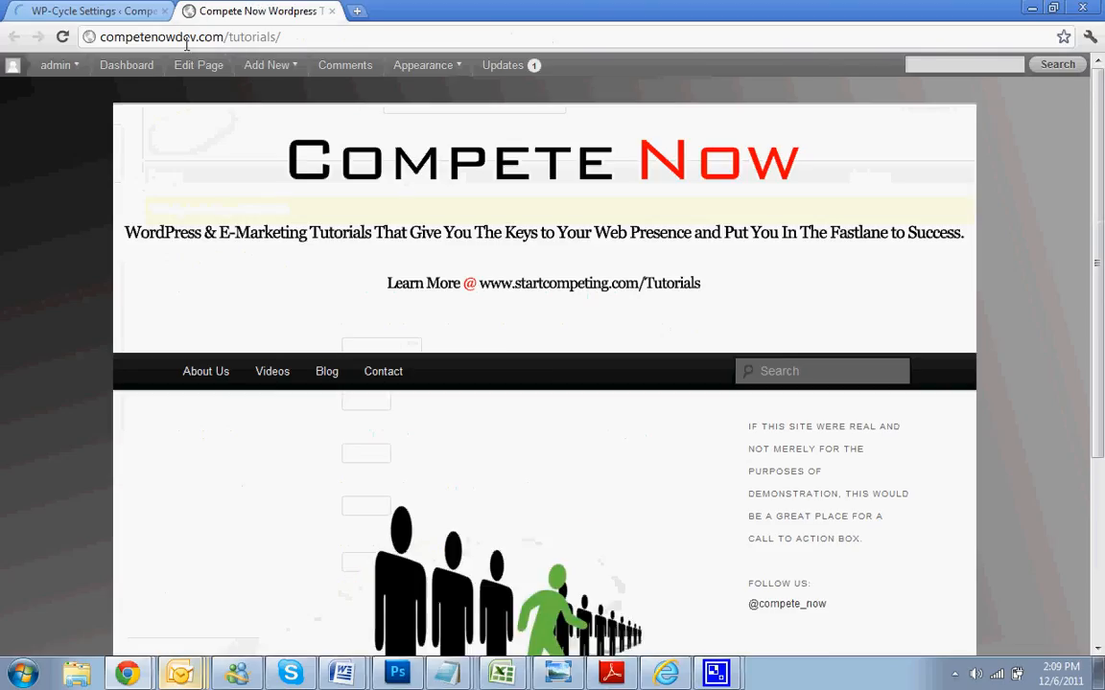
{"action": "left_click", "coordinate": [62, 36]}
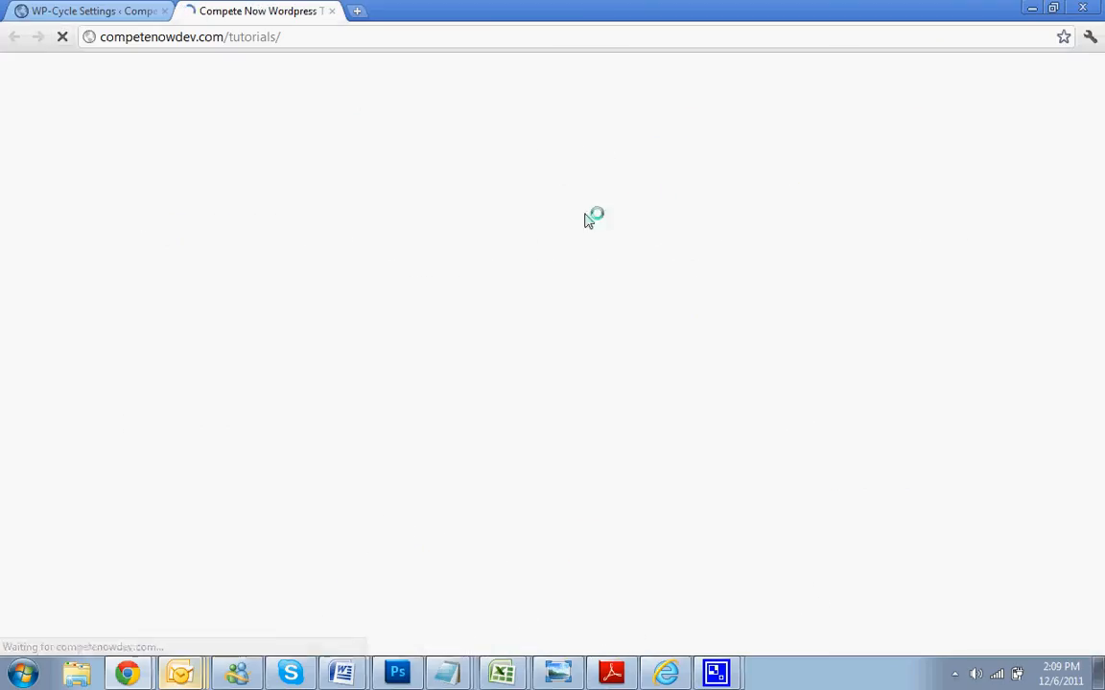
{"action": "scroll", "coordinate": [868, 415], "scroll_direction": "down", "scroll_amount": 2}
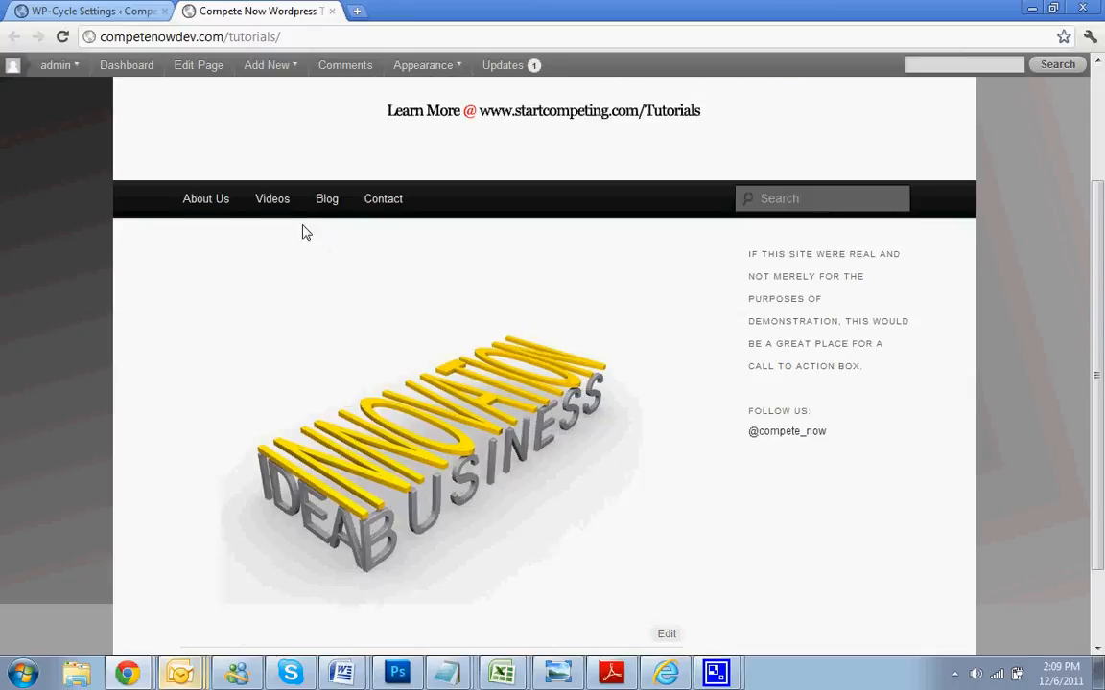
{"action": "scroll", "coordinate": [303, 232], "scroll_direction": "up", "scroll_amount": 3}
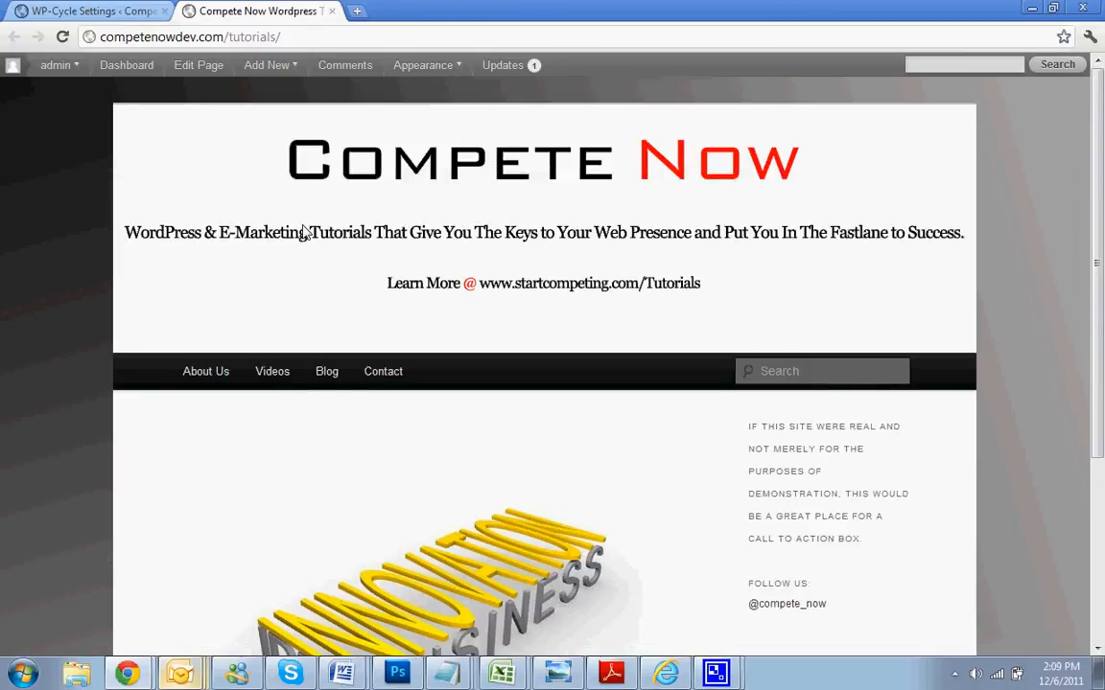
Step: Review the WP-Cycle transition settings, image dimensions and image links, and return to the live homepage
{"action": "left_click", "coordinate": [109, 9]}
{"action": "scroll", "coordinate": [537, 448], "scroll_direction": "down", "scroll_amount": 3}
{"action": "scroll", "coordinate": [537, 448], "scroll_direction": "down", "scroll_amount": 4}
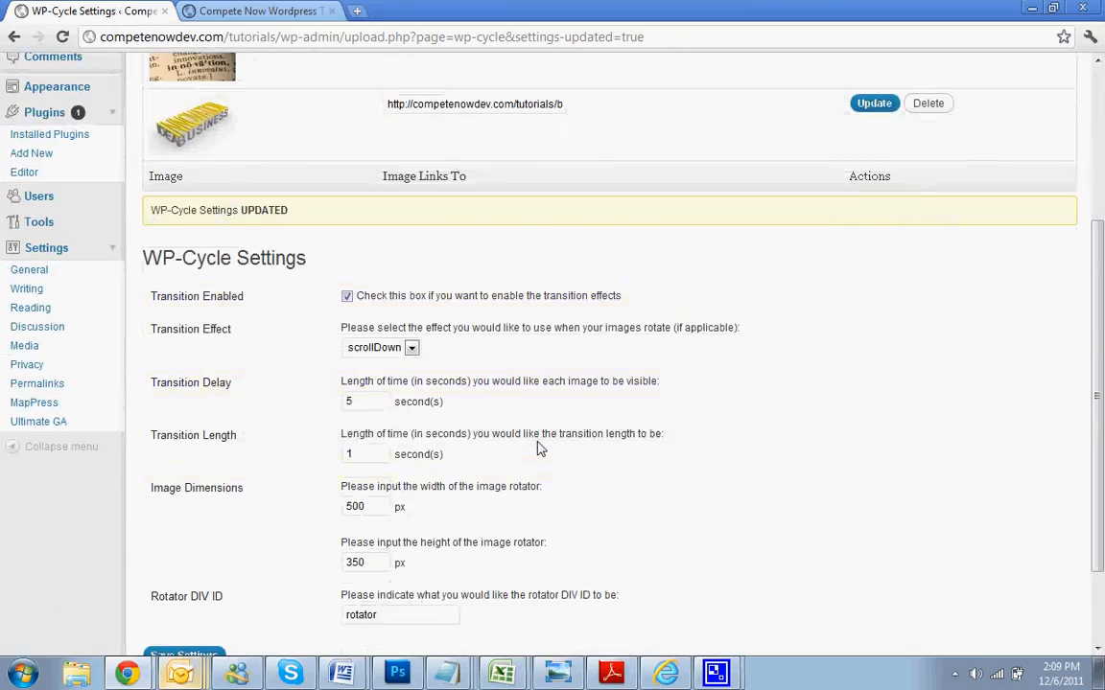
{"action": "scroll", "coordinate": [537, 448], "scroll_direction": "up", "scroll_amount": 7}
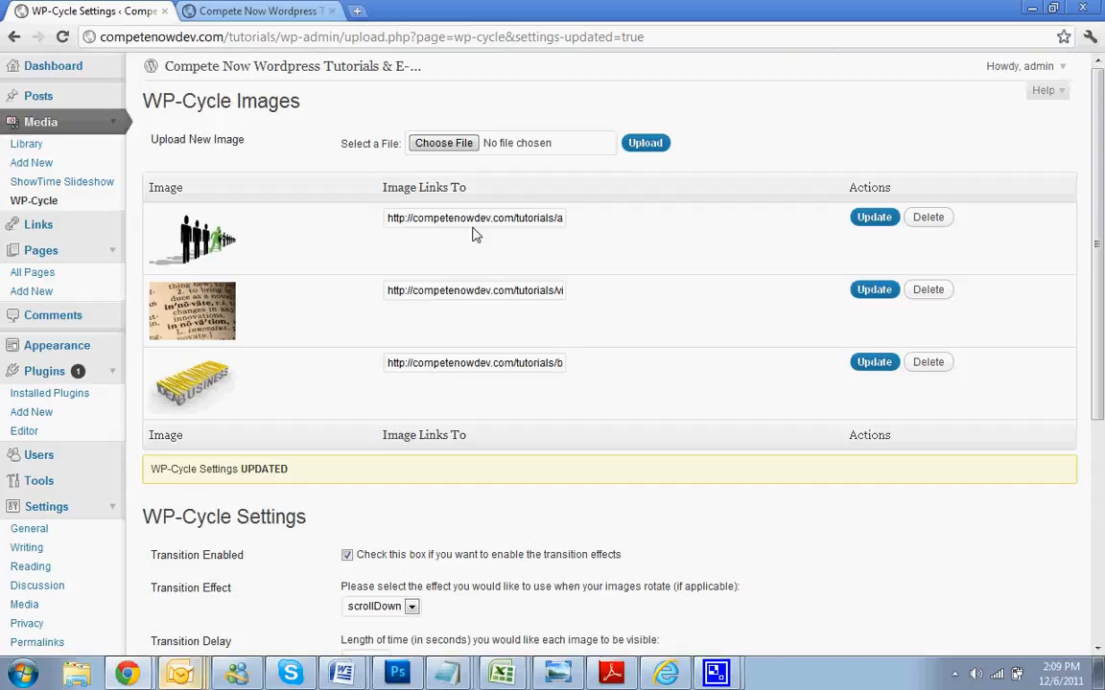
{"action": "left_click", "coordinate": [235, 10]}
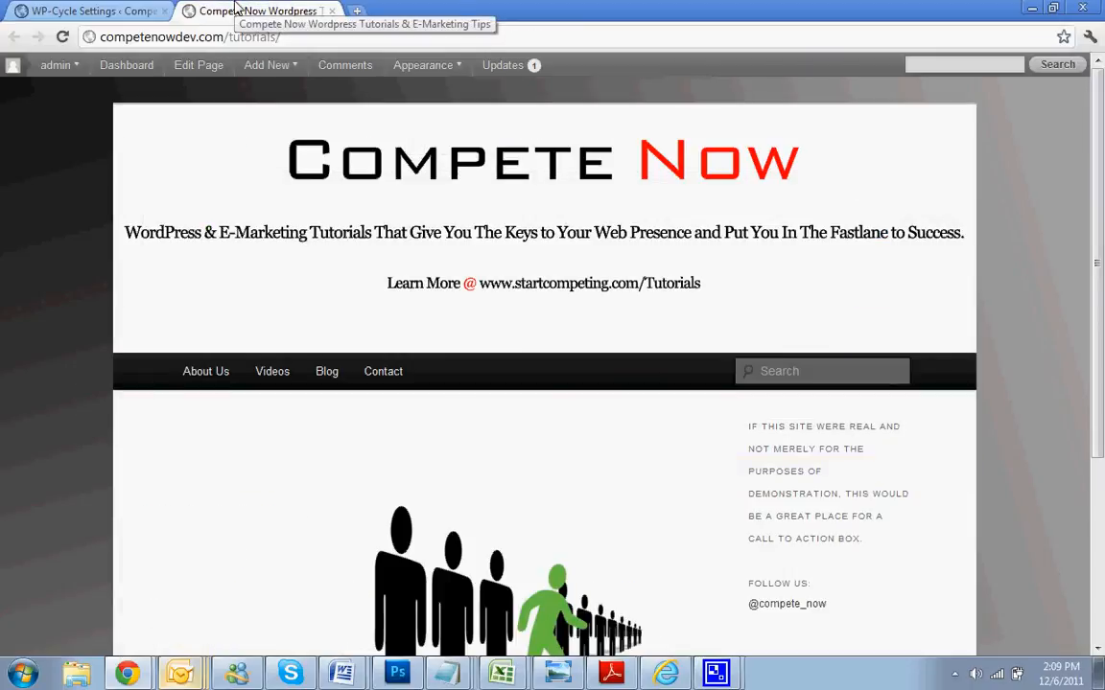